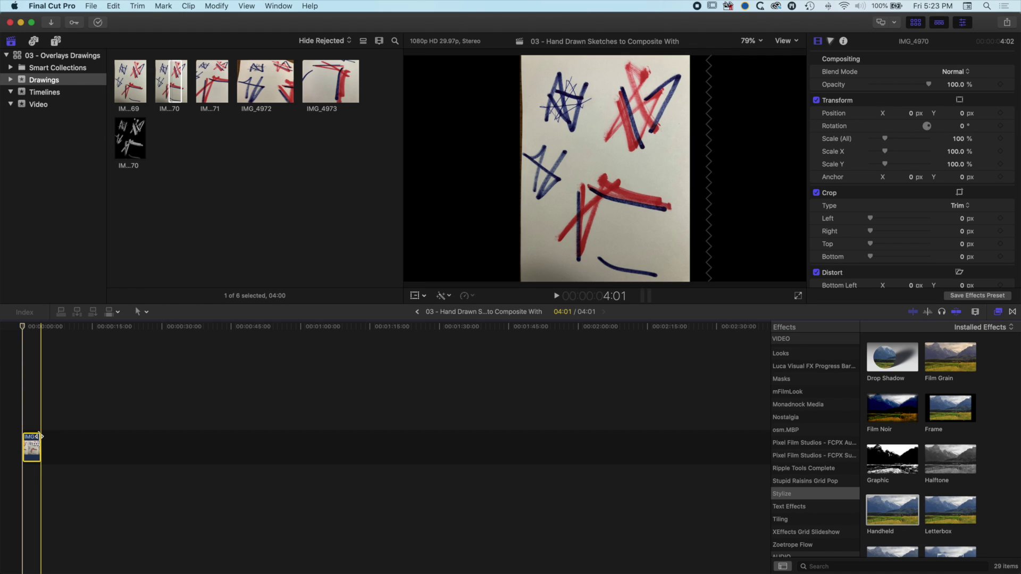
# Extend the IMG_4970 still in the timeline to a duration of 09:23 and fit the whole timeline to the window.
pyautogui.moveTo(42, 443); pyautogui.dragTo(67, 443)
pyautogui.hotkey('shift', 'z')
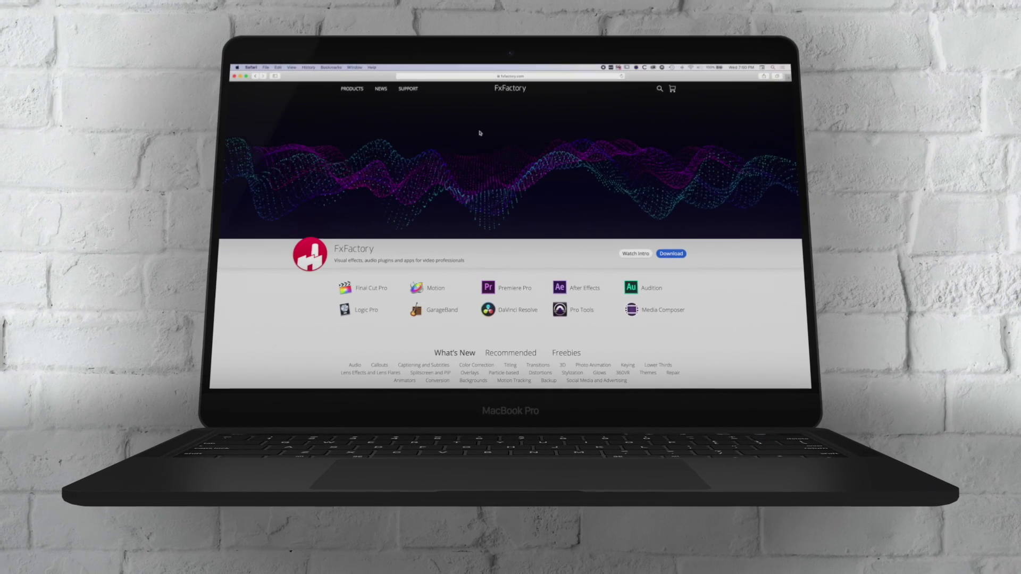
# Switch to the FxFactory website in Safari, browse its Final Cut Pro plugins and look through the ClearVoiceover product page.
pyautogui.click(369, 289)
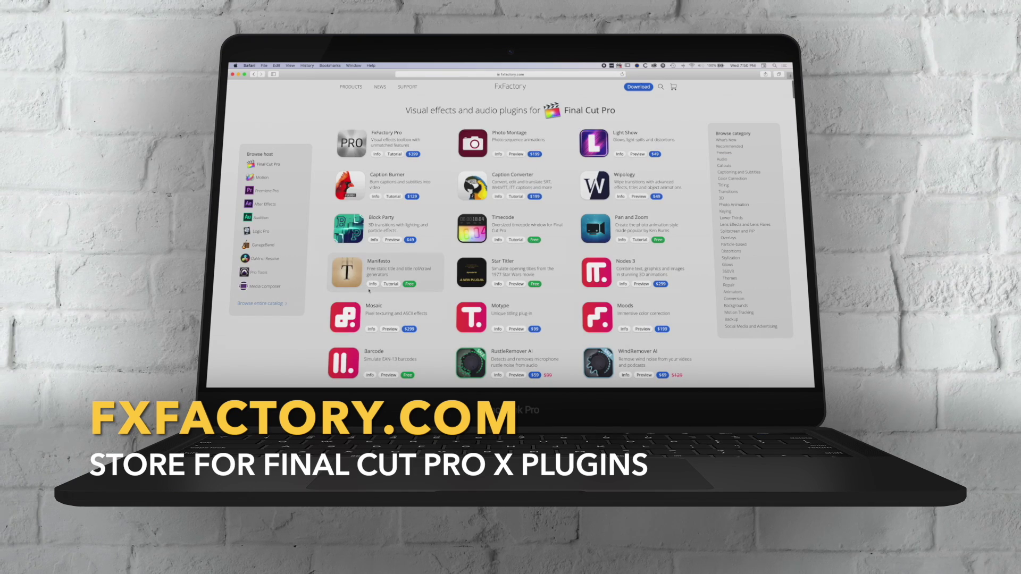
pyautogui.scroll(-3, 370, 291)
pyautogui.scroll(-5, 370, 291)
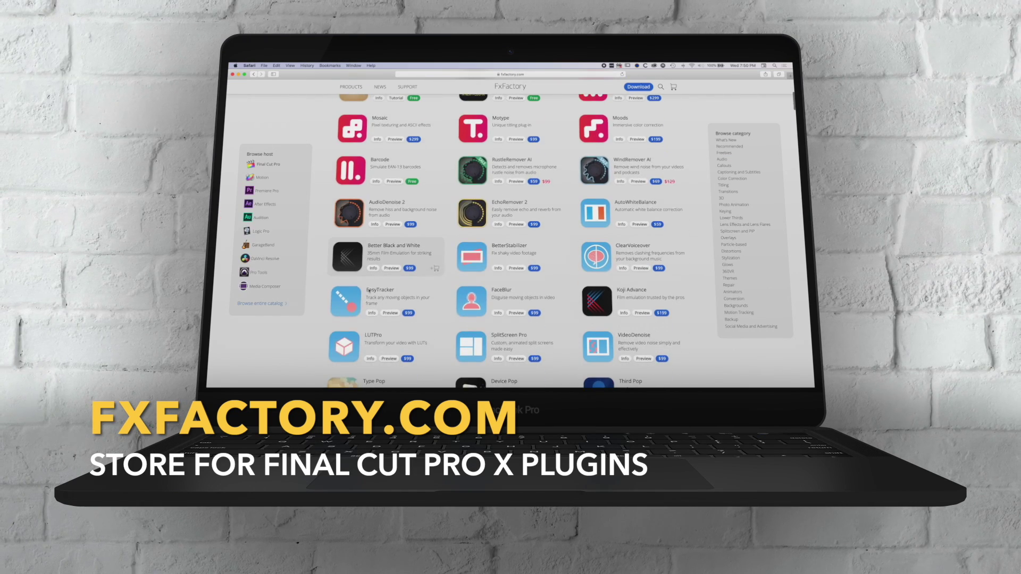
pyautogui.click(637, 247)
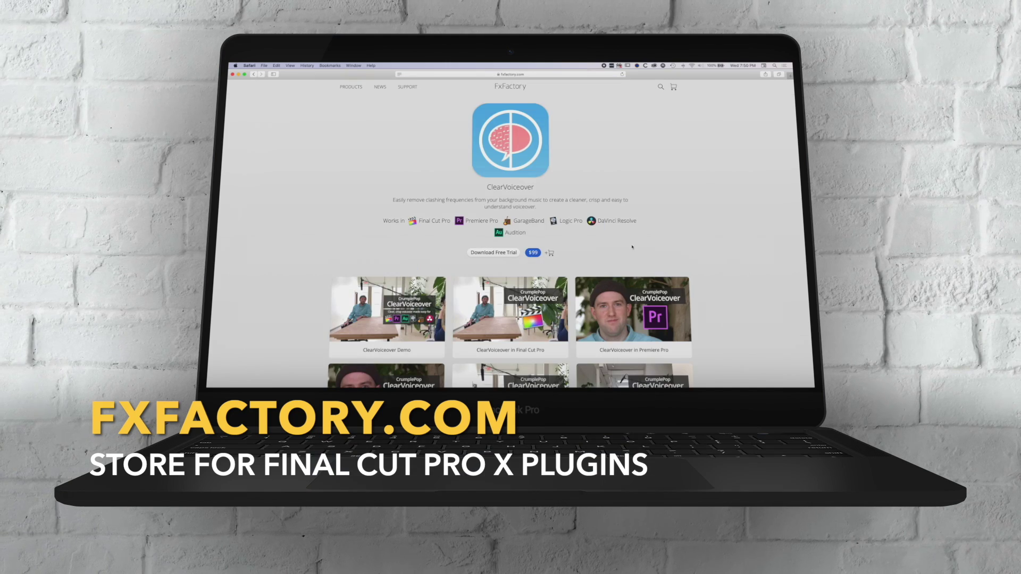
pyautogui.scroll(-3, 637, 246)
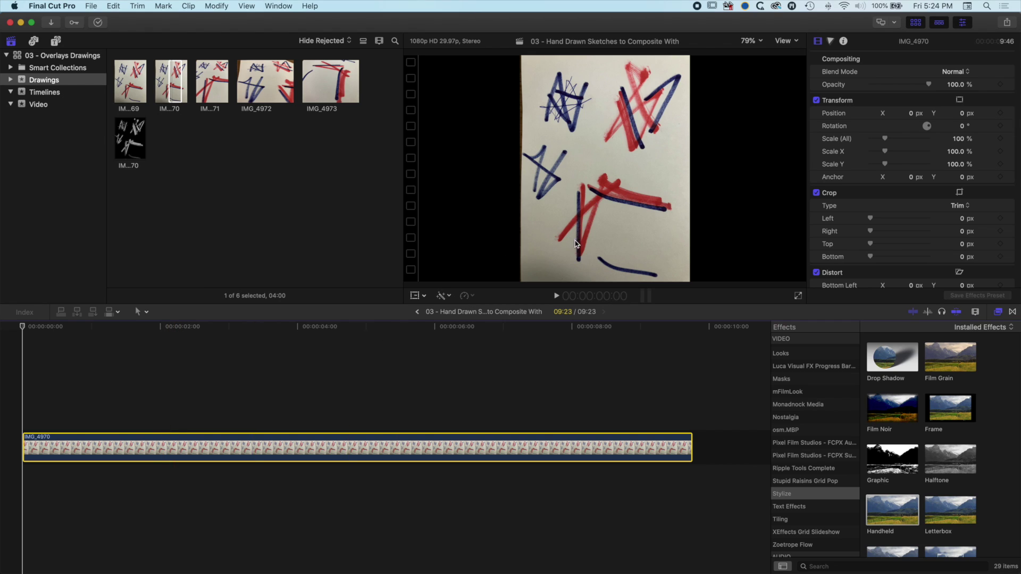
# Set the Spatial Conform type of the IMG_4970 clip to None.
pyautogui.scroll(-3, 964, 275)
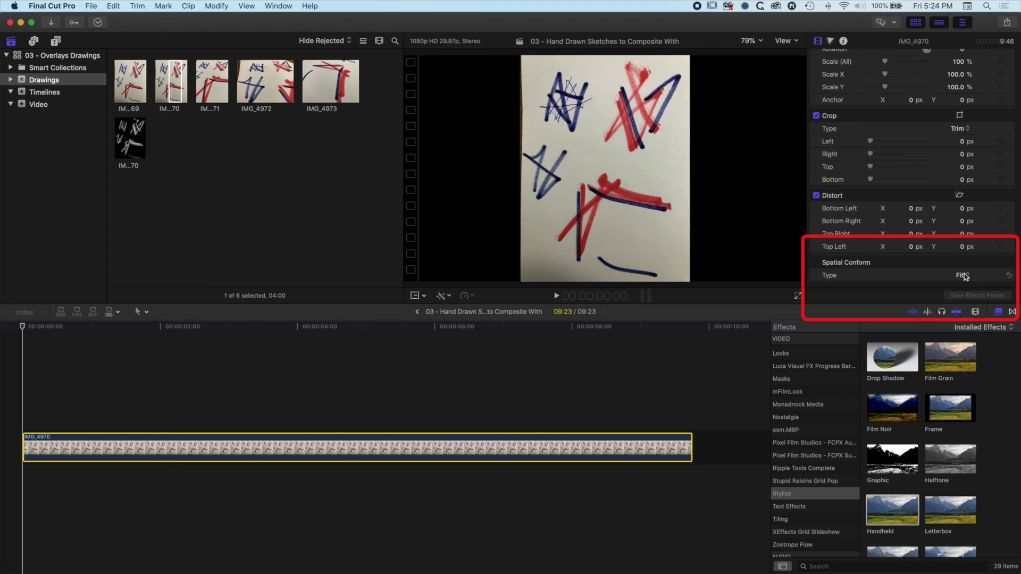
pyautogui.click(963, 275)
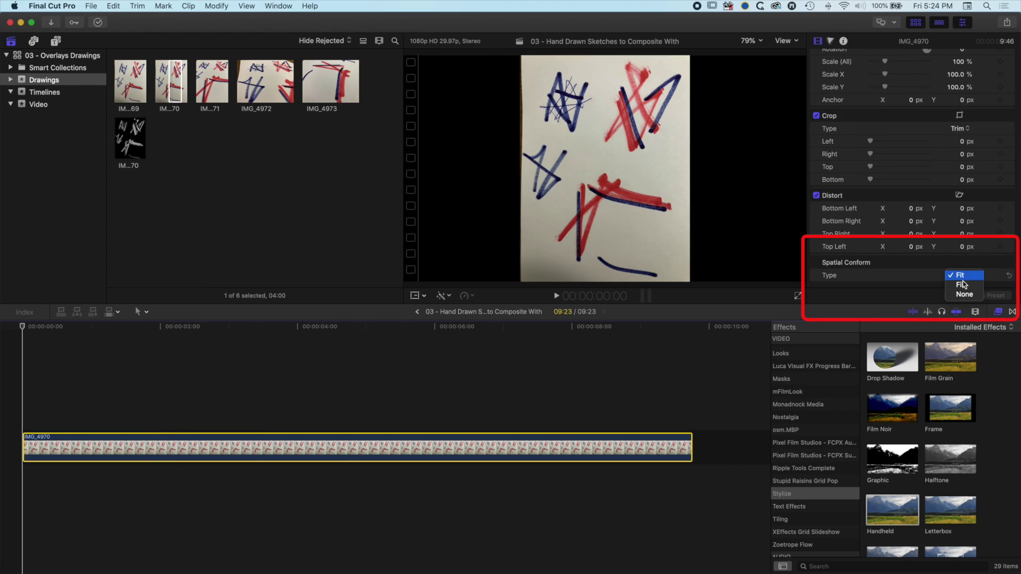
pyautogui.click(963, 295)
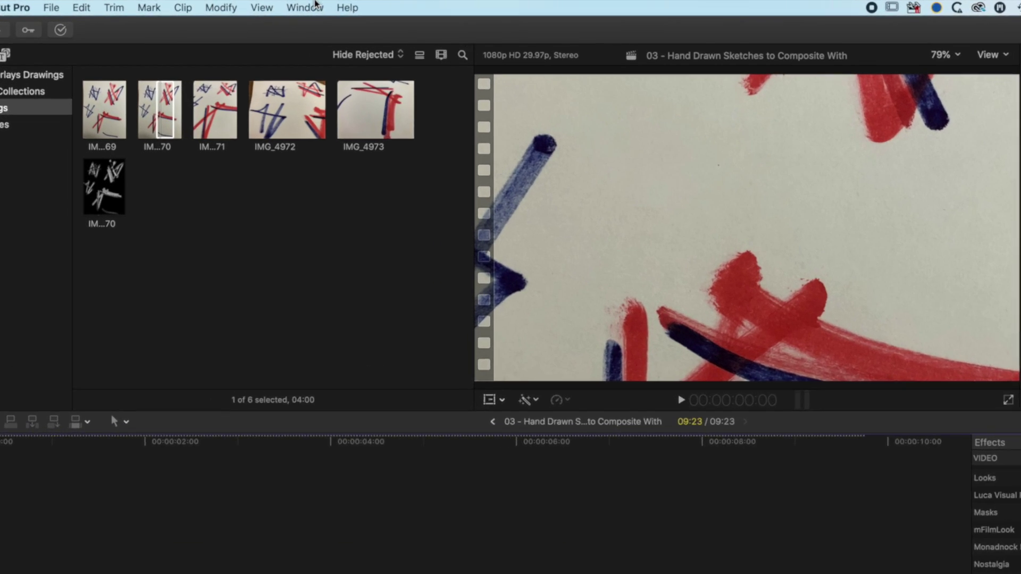
pyautogui.click(278, 6)
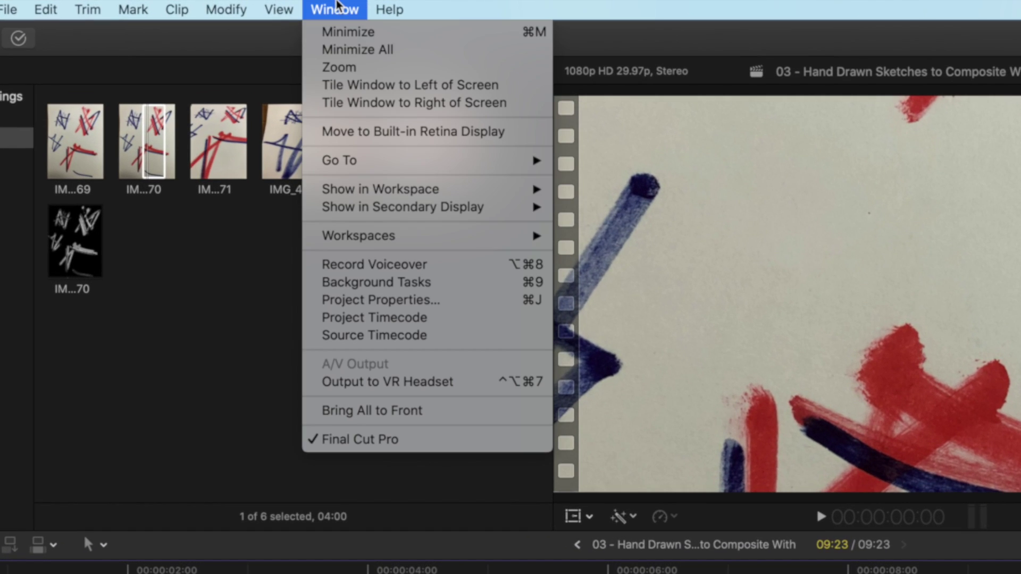
pyautogui.moveTo(402, 196)
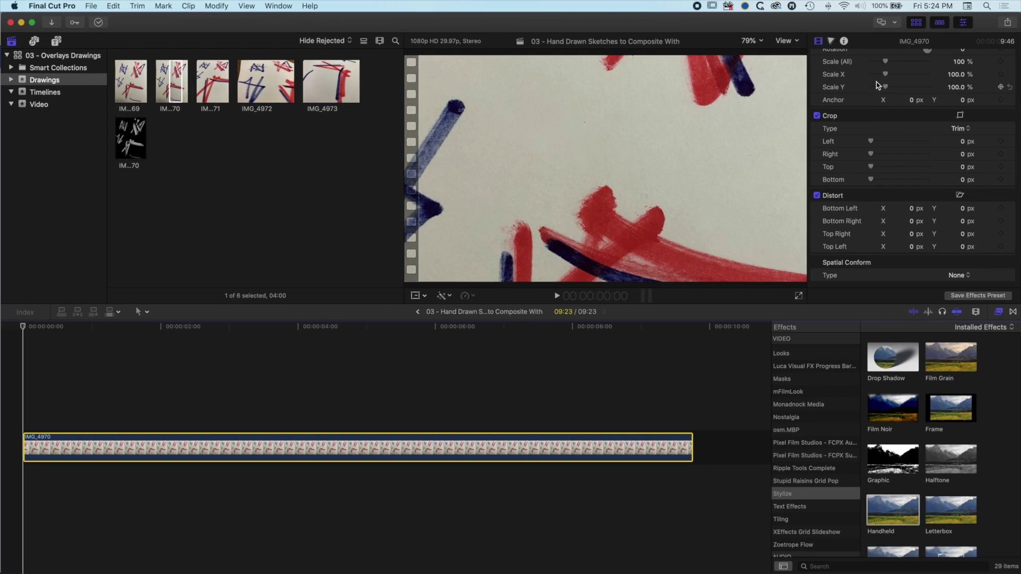
# Reposition the IMG_4970 drawing with Transform, moving it up and slightly left so the lower crossing strokes fill the frame.
pyautogui.click(415, 295)
pyautogui.moveTo(618, 263)
pyautogui.mouseDown()
pyautogui.moveTo(618, 183)
pyautogui.moveTo(529, 222)
pyautogui.moveTo(590, 168)
pyautogui.mouseUp()
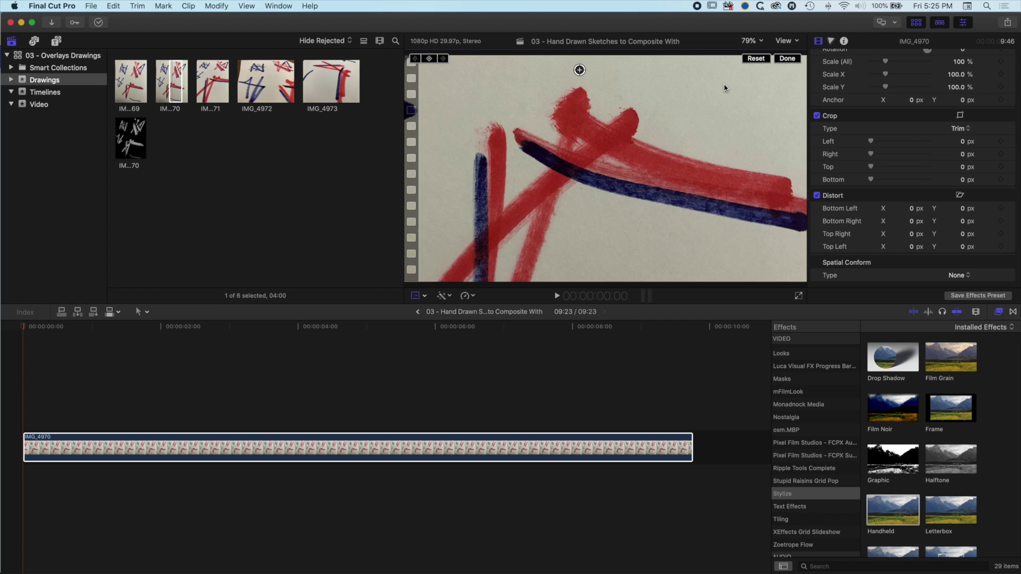
# Desaturate the drawing completely by setting the Color Board's master saturation to -100%.
pyautogui.click(831, 42)
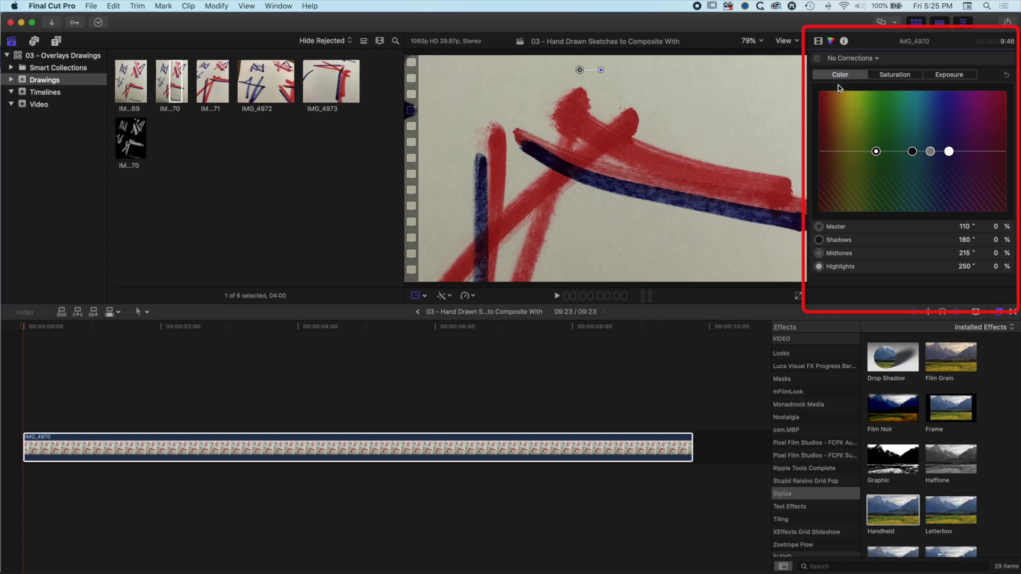
pyautogui.click(896, 75)
pyautogui.moveTo(825, 152); pyautogui.dragTo(826, 211)
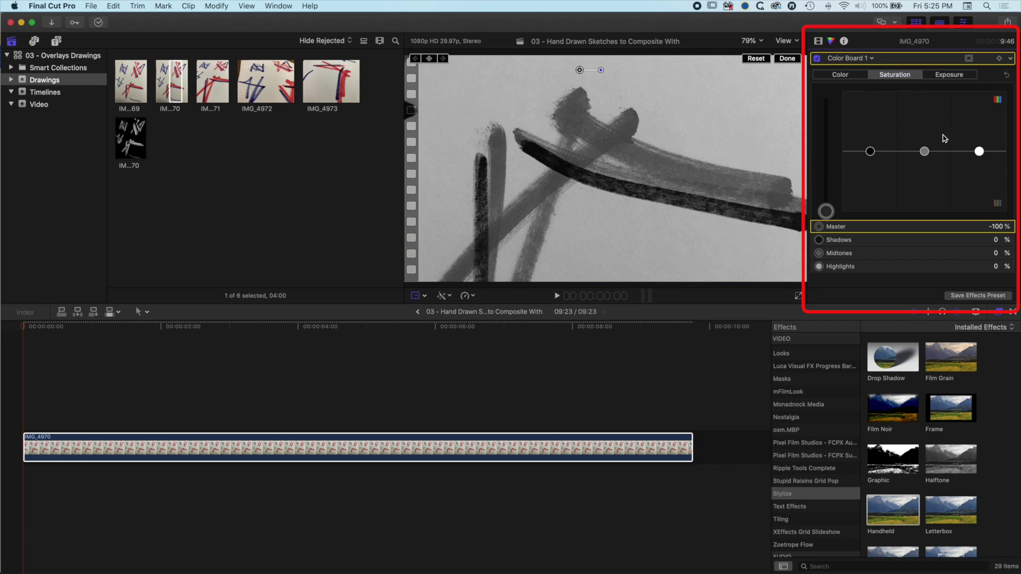
# Increase the drawing's contrast in the Color Board exposure: shadows -66%, midtones -13% and highlights 80%.
pyautogui.click(948, 75)
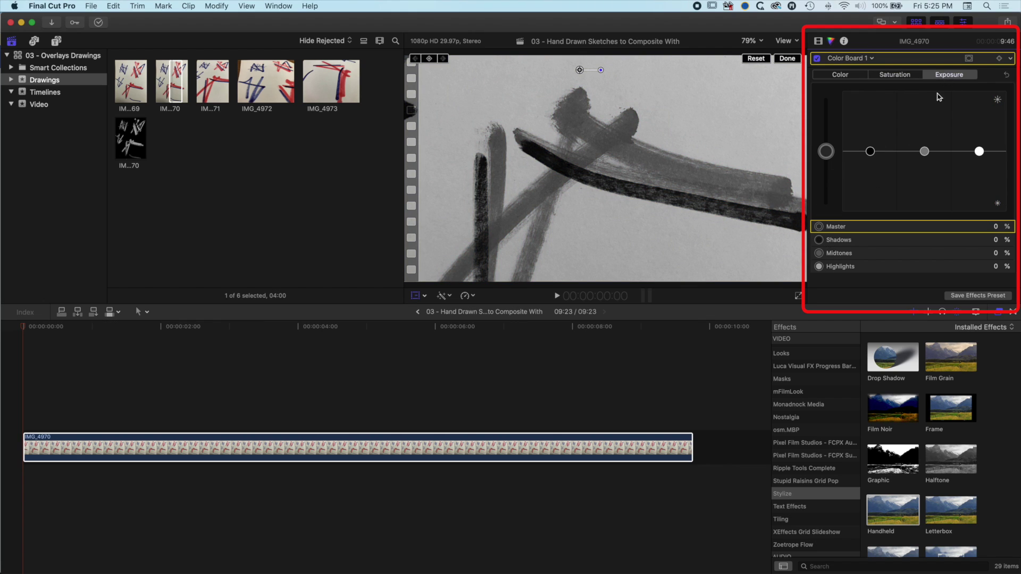
pyautogui.moveTo(870, 151); pyautogui.dragTo(870, 180)
pyautogui.moveTo(924, 151); pyautogui.dragTo(924, 143)
pyautogui.moveTo(983, 154); pyautogui.dragTo(980, 111)
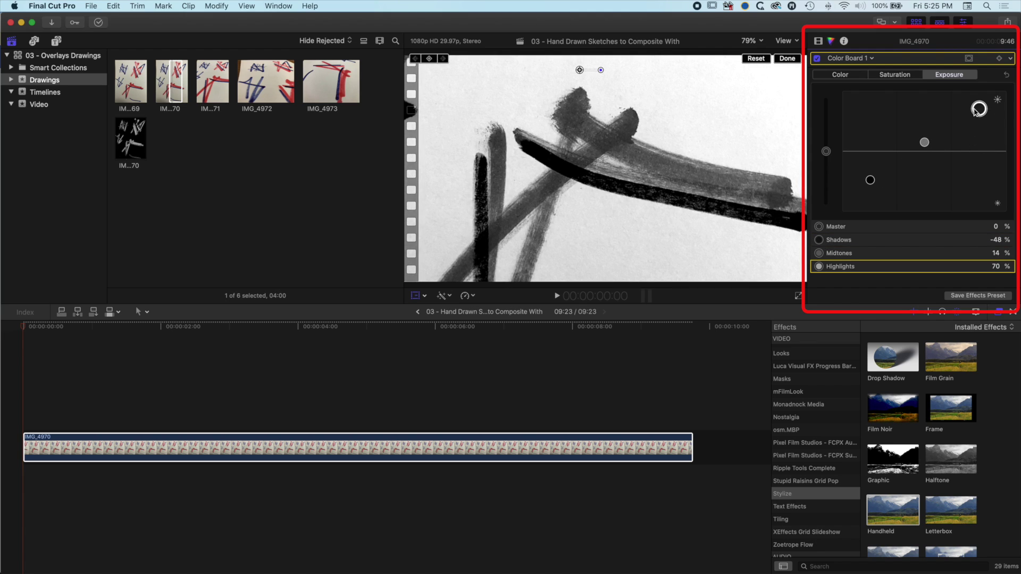
pyautogui.moveTo(924, 144); pyautogui.dragTo(869, 191)
pyautogui.moveTo(924, 163); pyautogui.dragTo(924, 159)
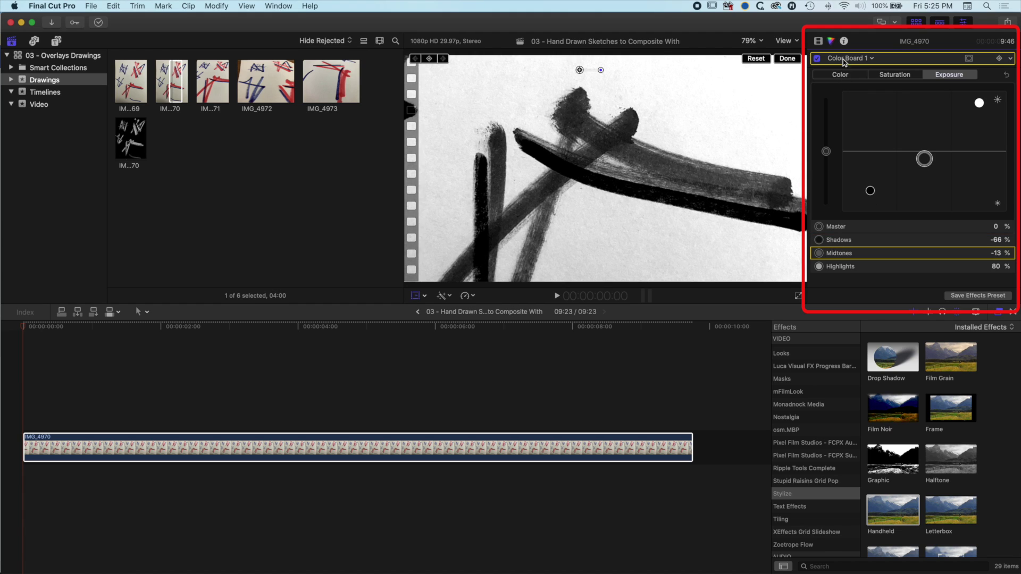
# Add a Color Curves correction and shape the luma curve into an S, darkening the strokes and whitening the paper.
pyautogui.click(854, 58)
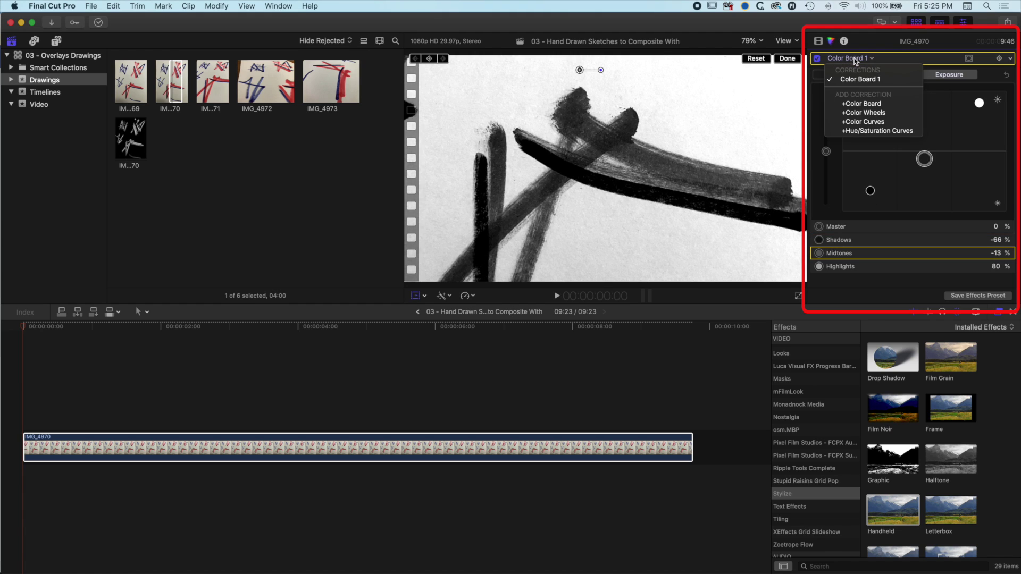
pyautogui.click(872, 122)
pyautogui.moveTo(953, 121); pyautogui.dragTo(903, 141)
pyautogui.click(946, 109)
pyautogui.moveTo(905, 137); pyautogui.dragTo(903, 139)
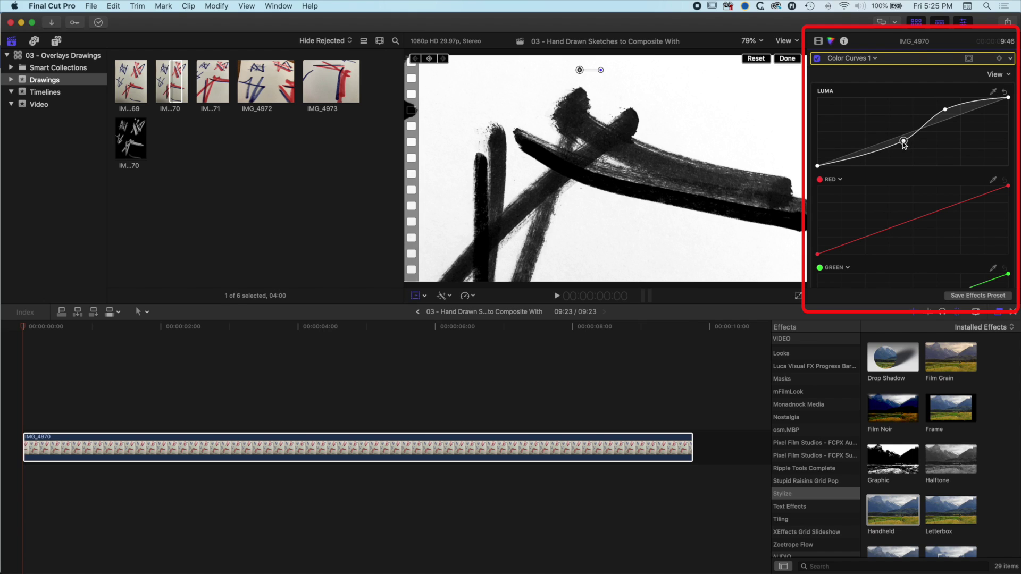
pyautogui.moveTo(945, 110); pyautogui.dragTo(950, 107)
pyautogui.moveTo(904, 142); pyautogui.dragTo(908, 142)
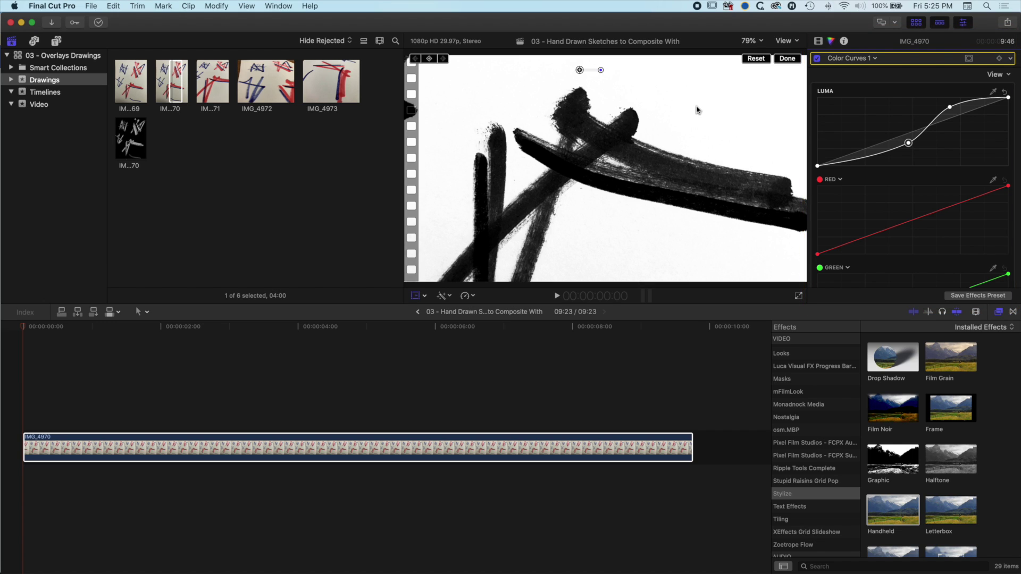
# Stack production ID_4201758 and, above it, production ID_4201793 from the Video event over the drawing, starting at about two seconds.
pyautogui.click(40, 105)
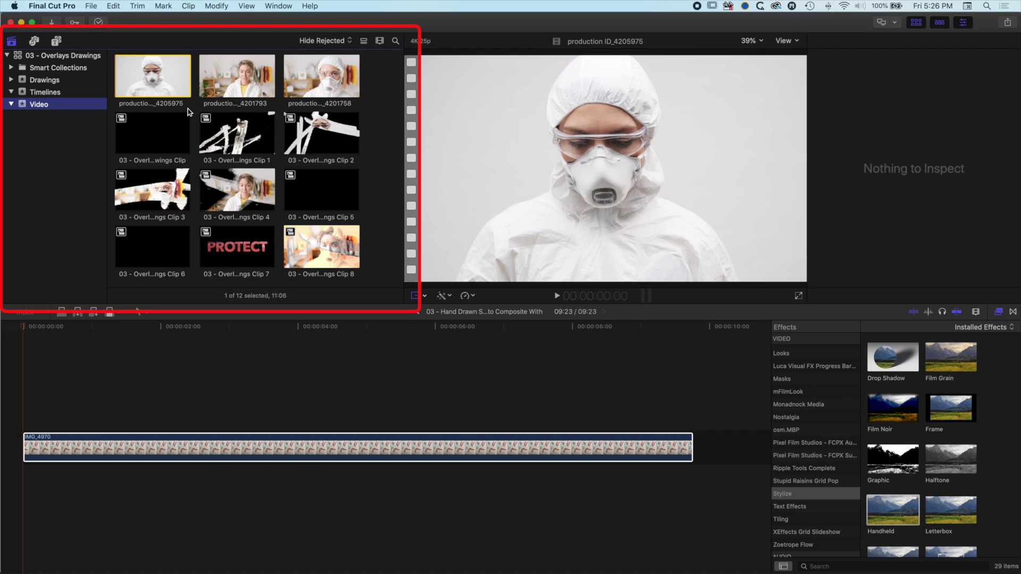
pyautogui.click(262, 81)
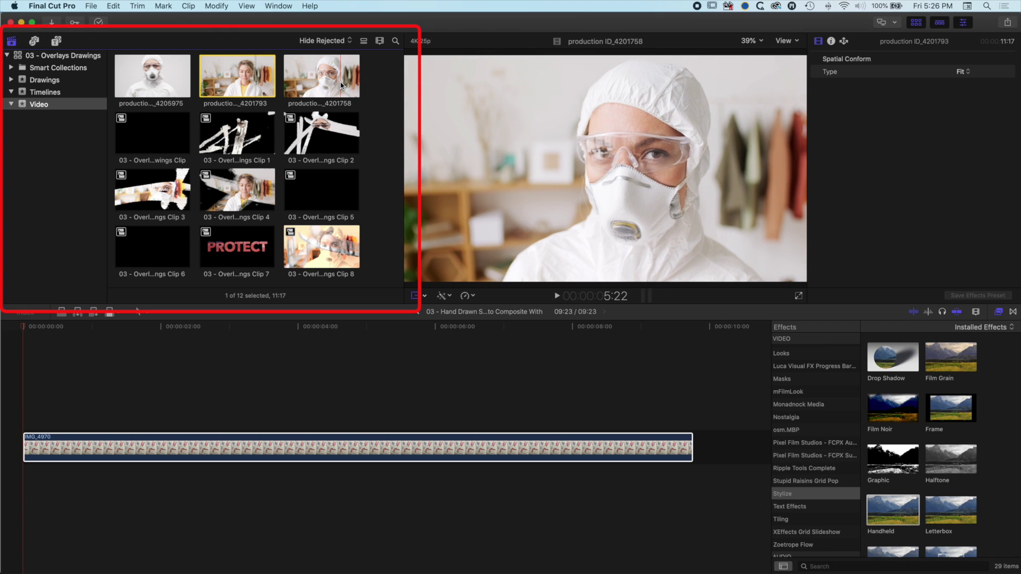
pyautogui.click(325, 80)
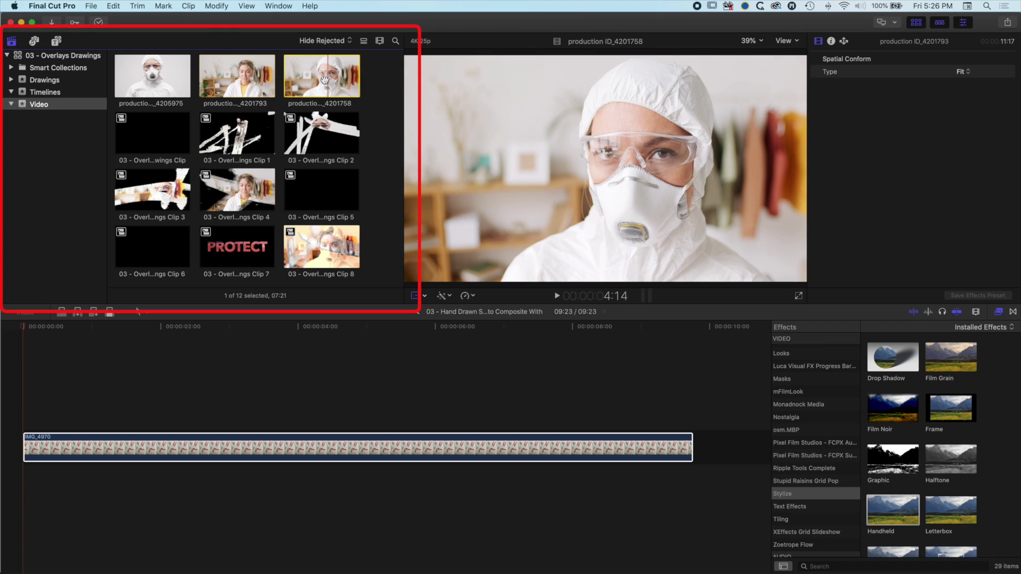
pyautogui.moveTo(326, 79)
pyautogui.mouseDown()
pyautogui.moveTo(218, 378)
pyautogui.moveTo(162, 414)
pyautogui.mouseUp()
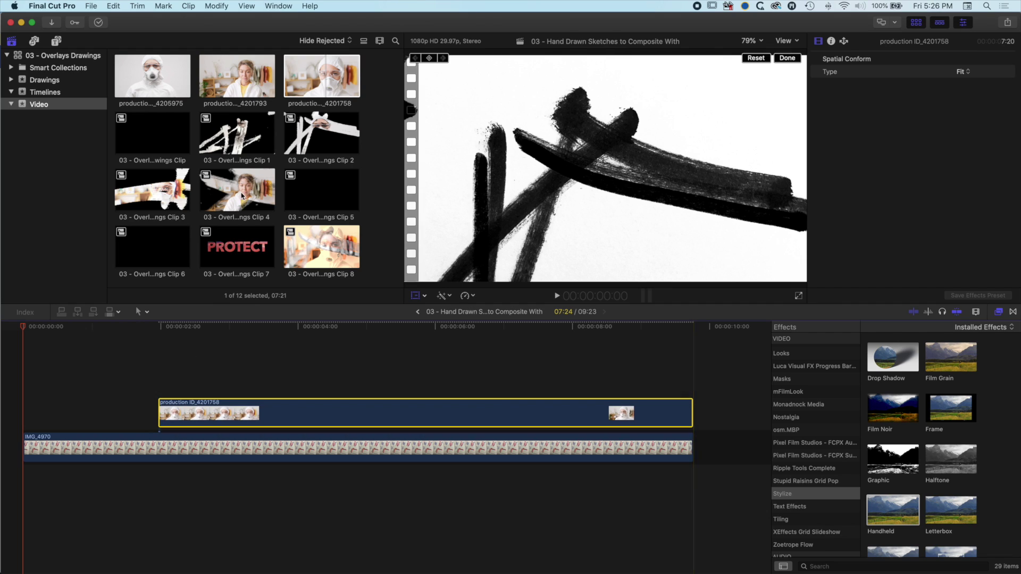
pyautogui.click(250, 75)
pyautogui.moveTo(250, 74); pyautogui.dragTo(372, 373)
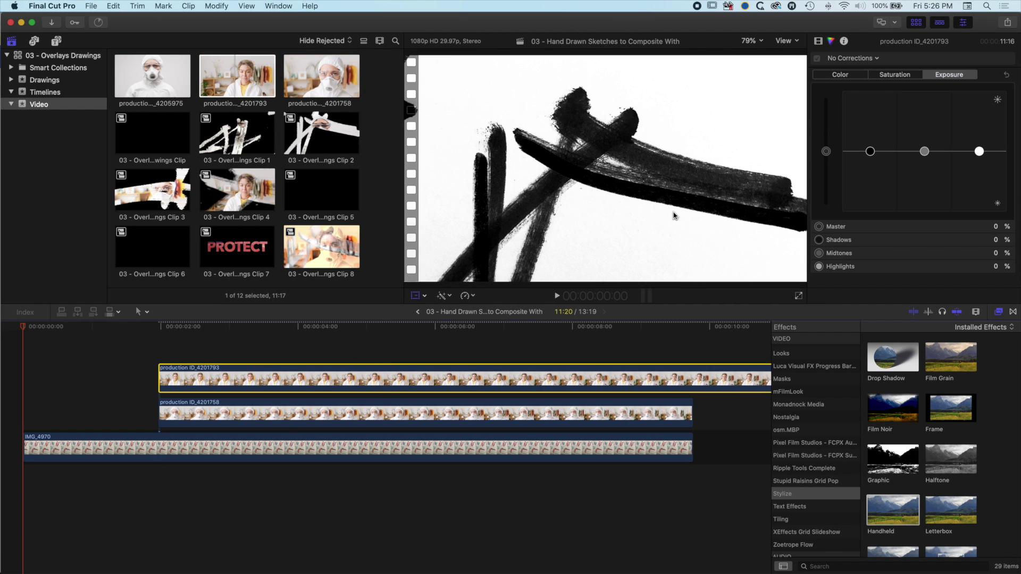
# Lower the opacity of production ID_4201793 to about 70% and compare it with the clip beneath at 5:25.
pyautogui.click(818, 41)
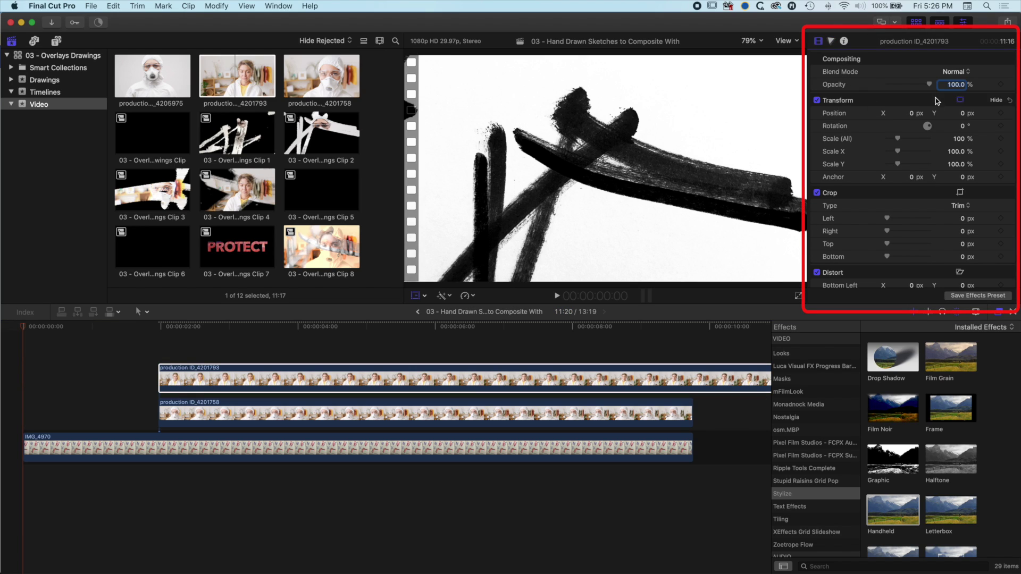
pyautogui.moveTo(924, 84); pyautogui.dragTo(910, 97)
pyautogui.click(424, 356)
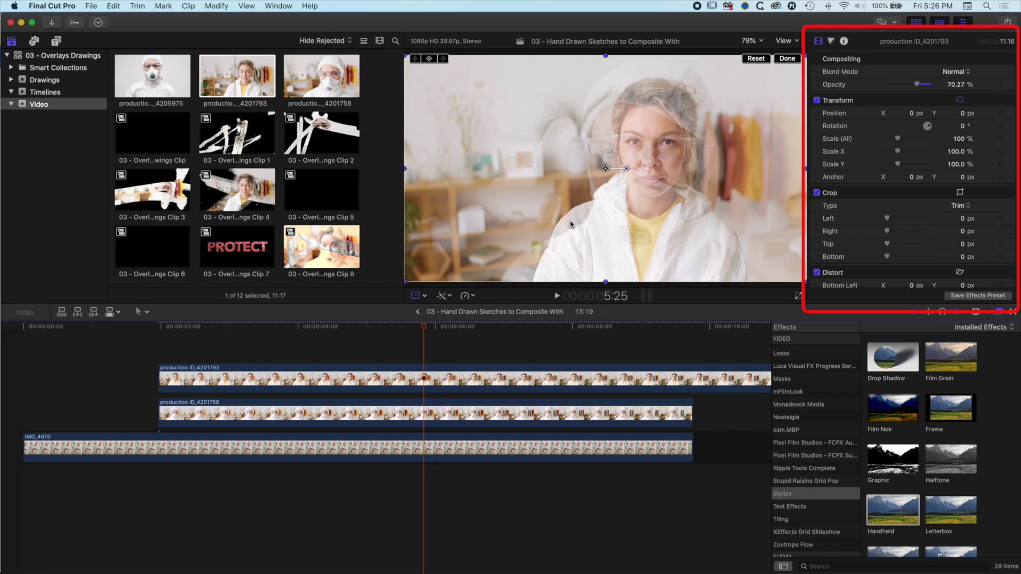
pyautogui.click(418, 382)
pyautogui.press('v')
pyautogui.press('v')
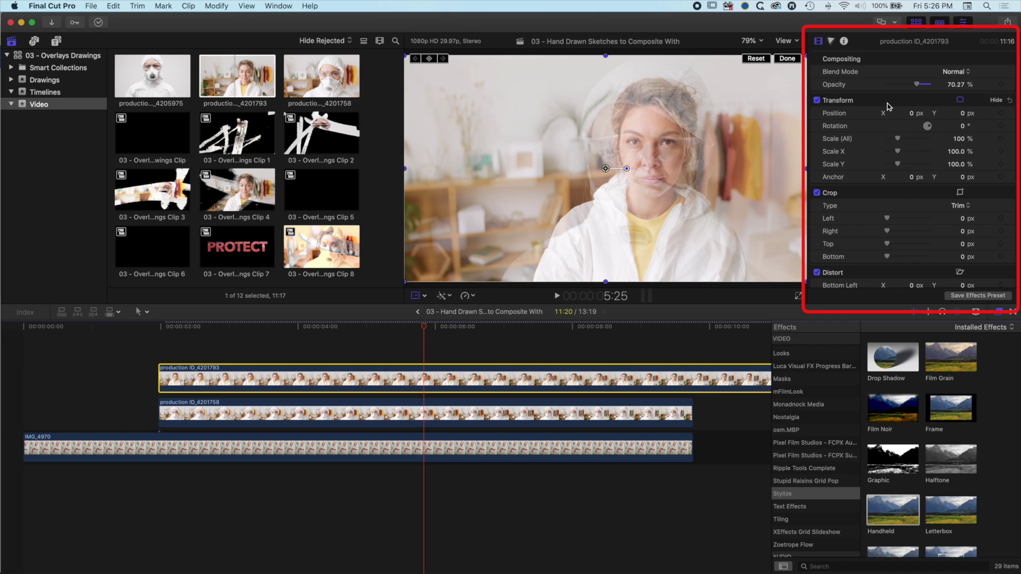
# Scale production ID_4201793 to 175% and reposition it so the woman's face lines up with the masked face below.
pyautogui.moveTo(898, 136); pyautogui.dragTo(907, 141)
pyautogui.moveTo(666, 171); pyautogui.dragTo(625, 212)
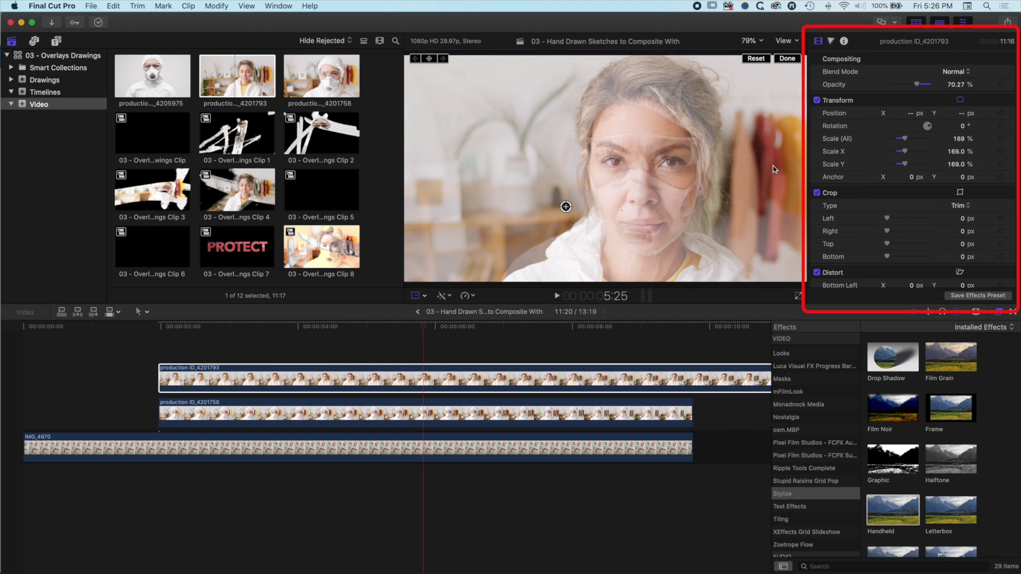
pyautogui.moveTo(905, 142); pyautogui.dragTo(908, 141)
pyautogui.moveTo(564, 207); pyautogui.dragTo(563, 207)
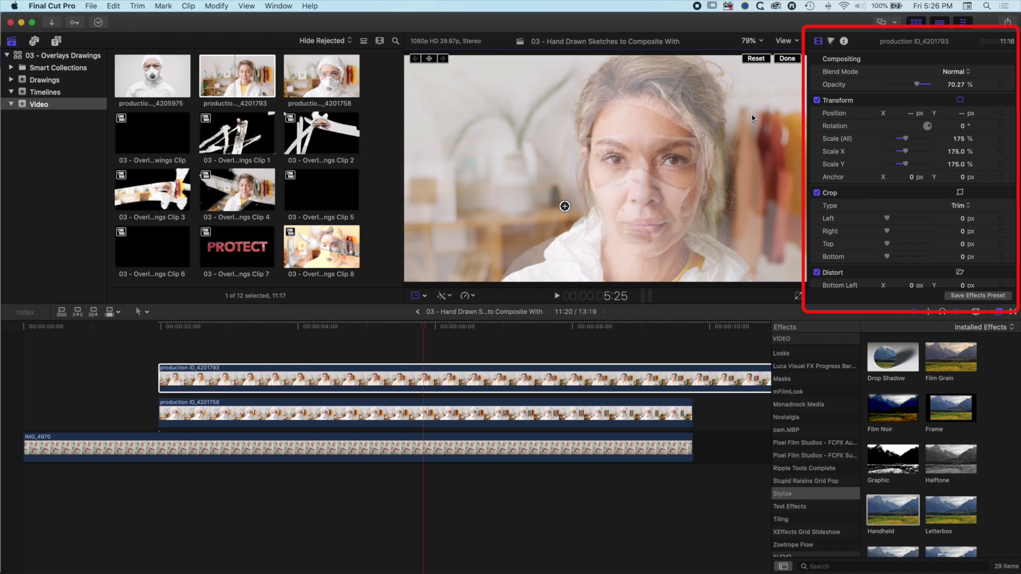
# Restore the opacity of production ID_4201793 to 100% and toggle the clip off and on to check the face alignment.
pyautogui.moveTo(918, 84); pyautogui.dragTo(947, 85)
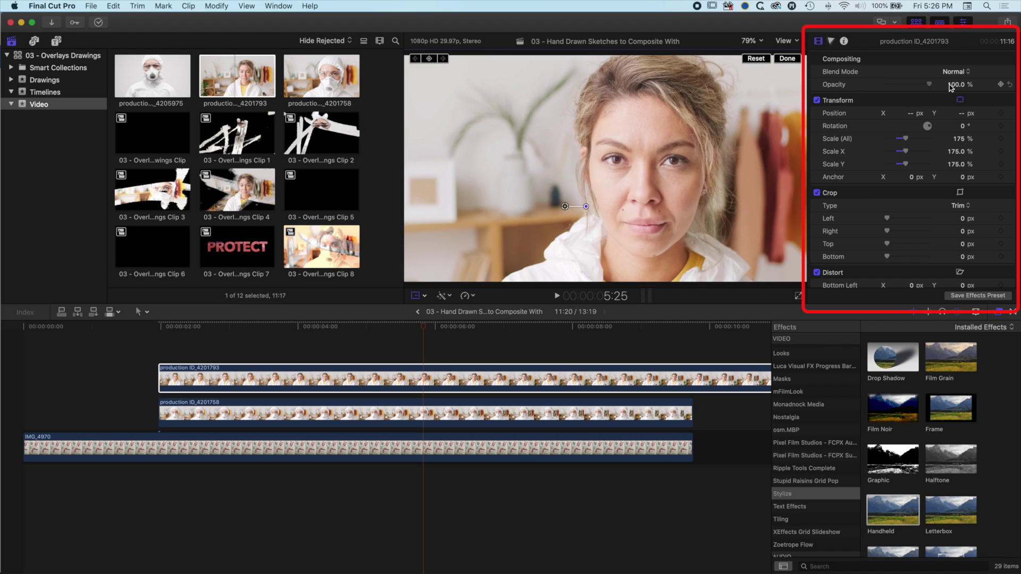
pyautogui.press('v')
pyautogui.press('v')
pyautogui.press('v')
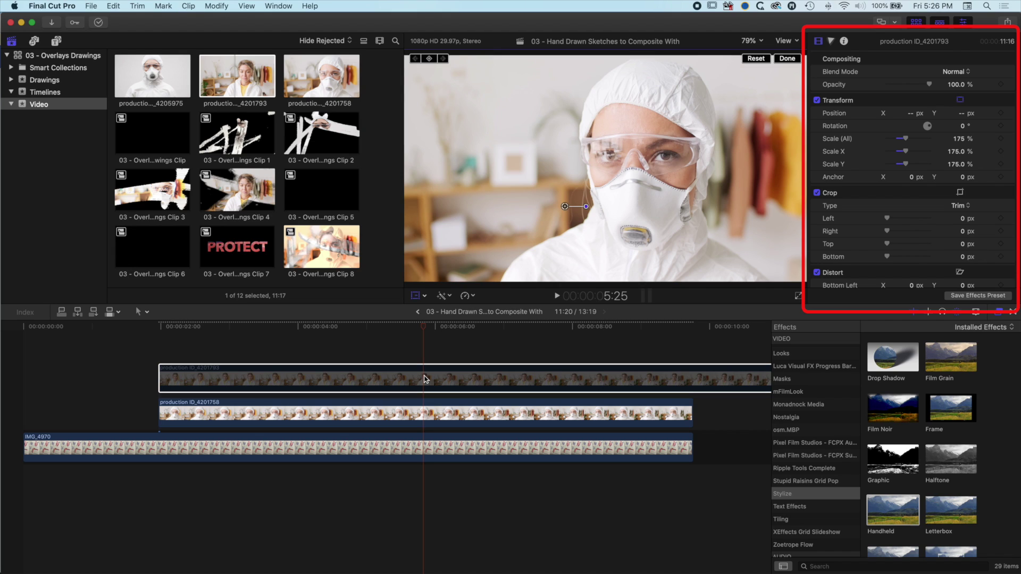
pyautogui.press('v')
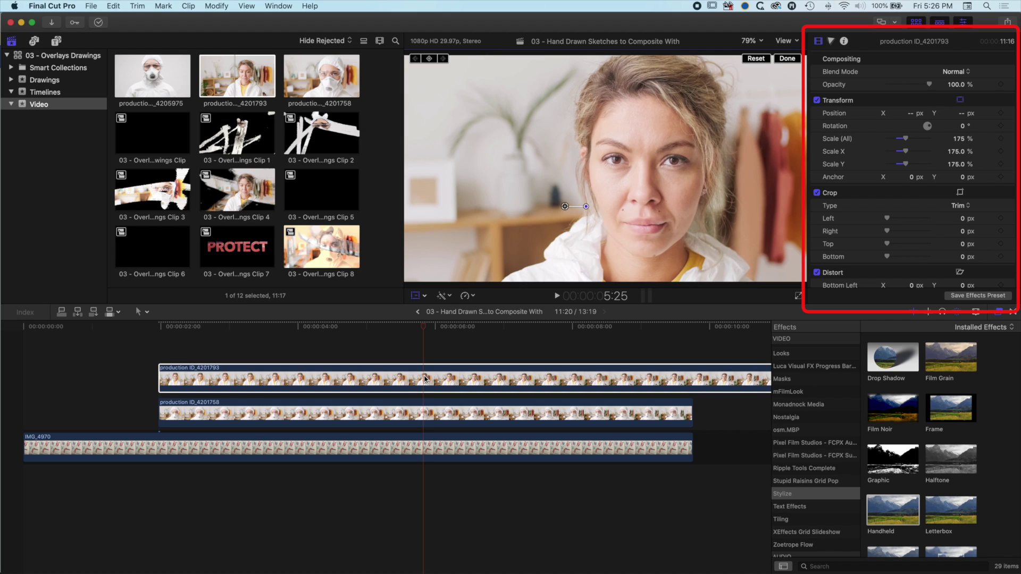
# Reduce the scale of production ID_4201793 to 164% and recheck its match by toggling the clip's visibility.
pyautogui.moveTo(900, 142); pyautogui.dragTo(897, 140)
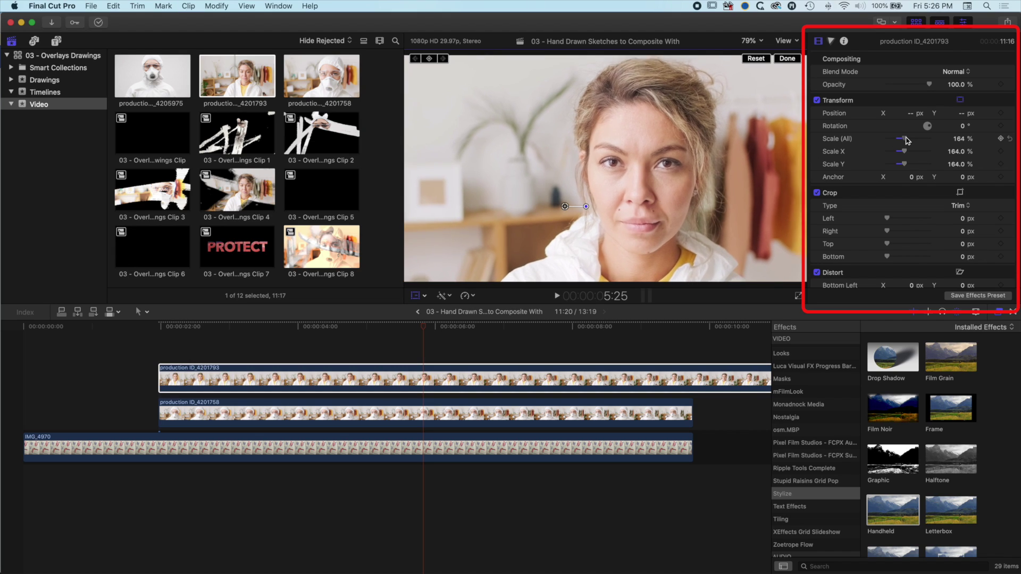
pyautogui.press('v')
pyautogui.press('v')
pyautogui.press('v')
pyautogui.press('v')
# Trim about two seconds off the start of production ID_4201793 and place it to begin just before the masked clip.
pyautogui.moveTo(500, 326); pyautogui.dragTo(588, 328)
pyautogui.moveTo(587, 380)
pyautogui.mouseDown()
pyautogui.moveTo(25, 370)
pyautogui.moveTo(148, 370)
pyautogui.mouseUp()
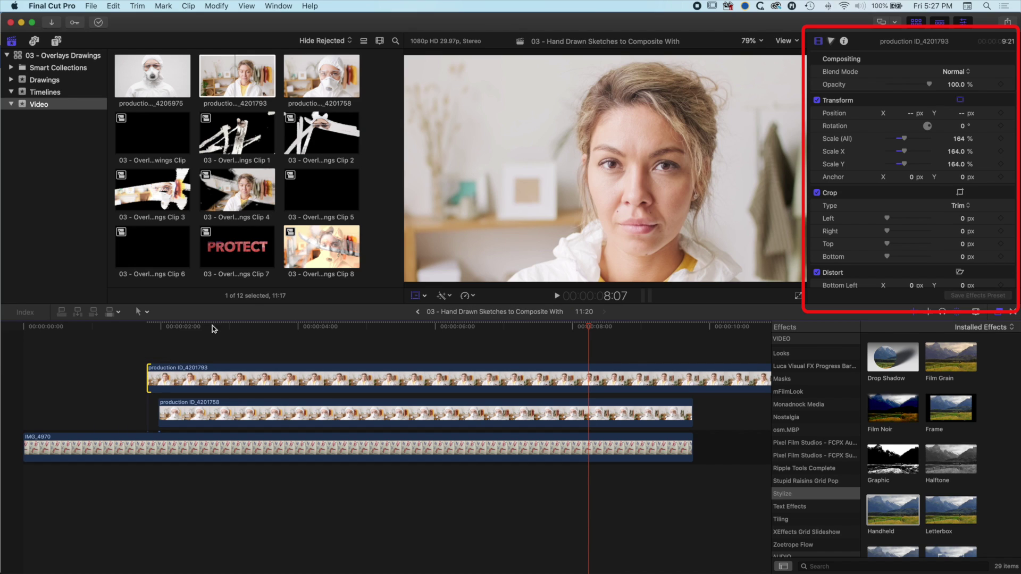
pyautogui.click(212, 376)
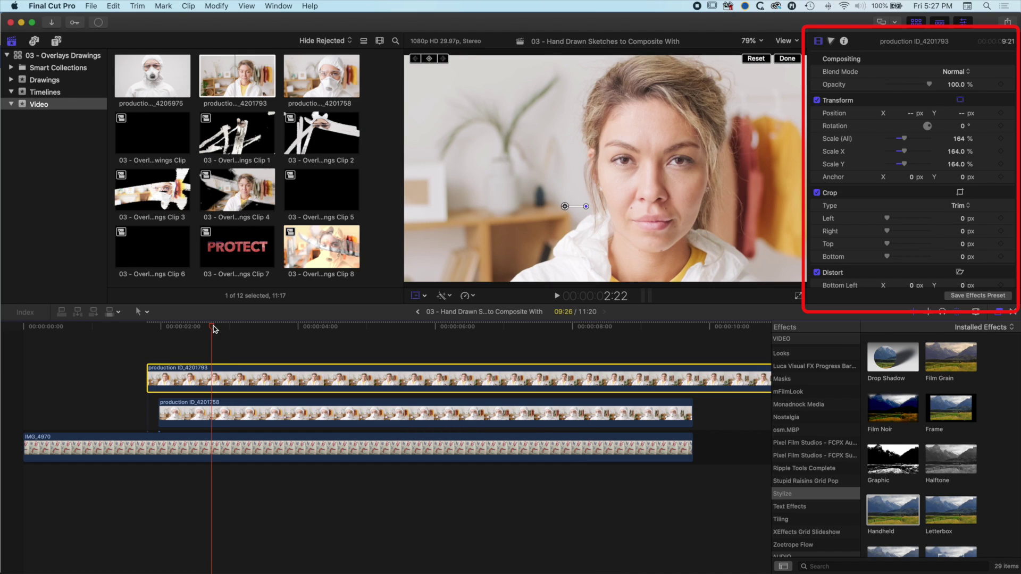
# Trim both ends of production ID_4201793 so it starts and ends together with the masked clip production ID_4201758.
pyautogui.moveTo(213, 329); pyautogui.dragTo(595, 334)
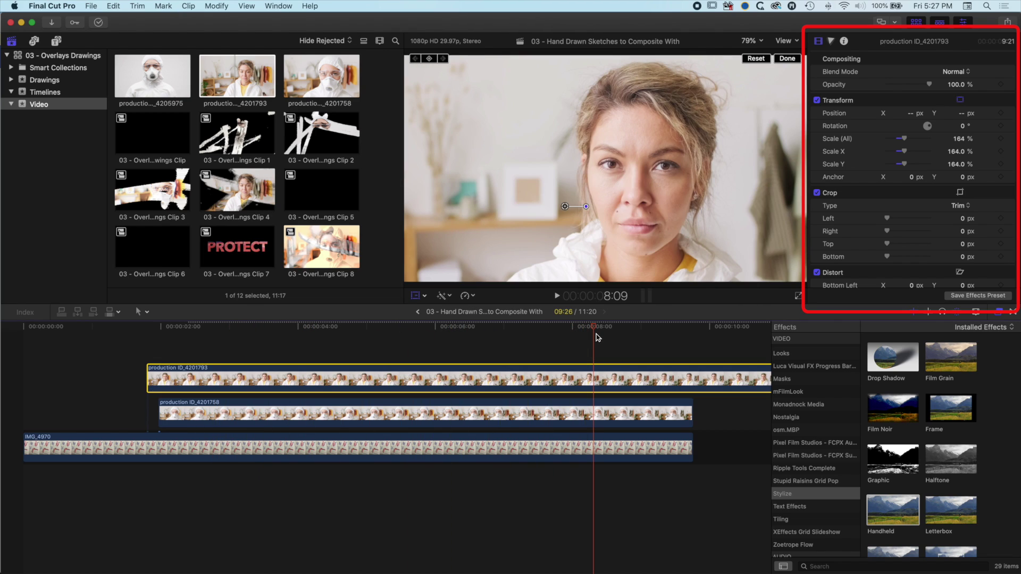
pyautogui.moveTo(595, 327); pyautogui.dragTo(686, 351)
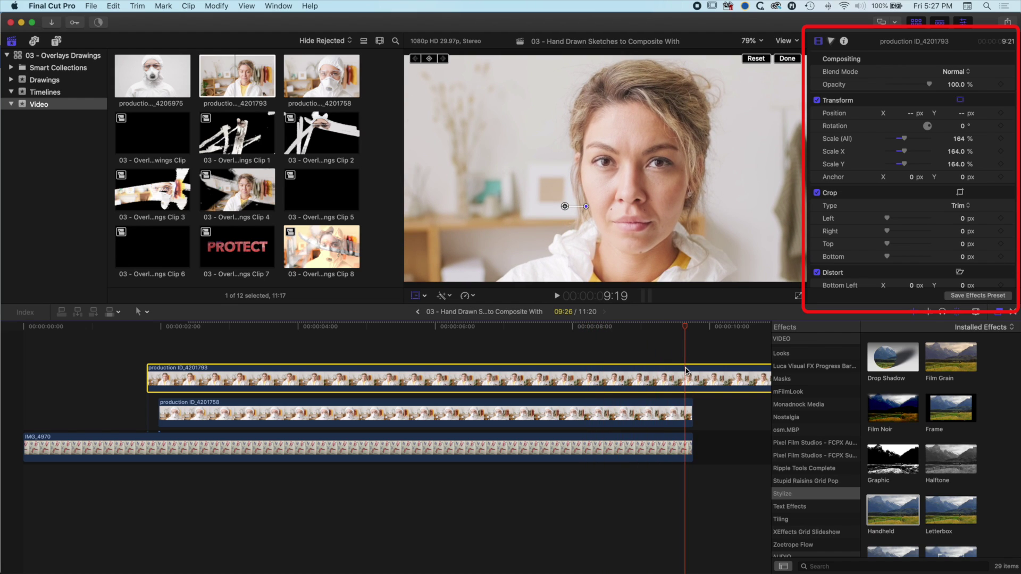
pyautogui.hotkey('alt', ']')
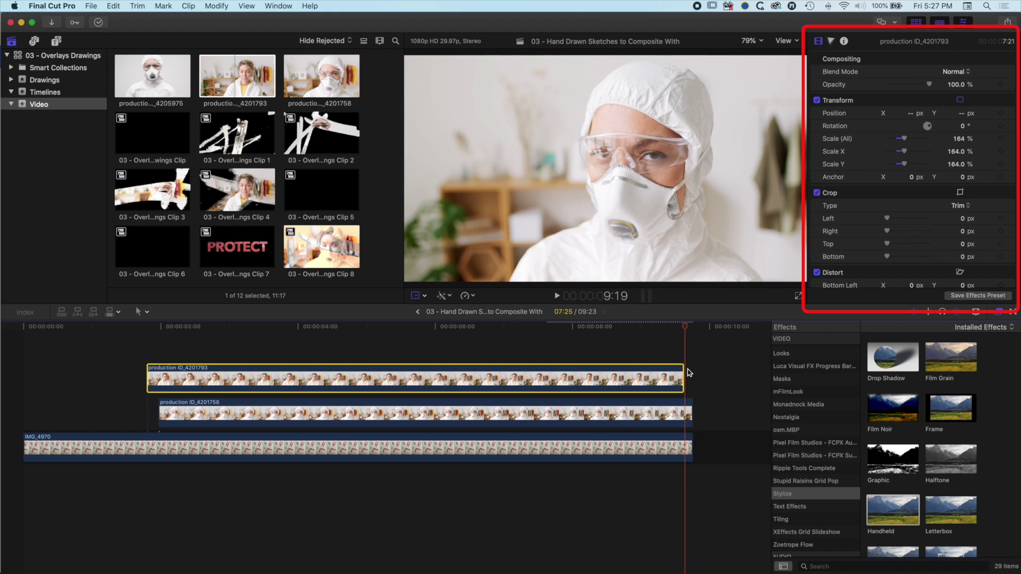
pyautogui.moveTo(685, 375); pyautogui.dragTo(692, 375)
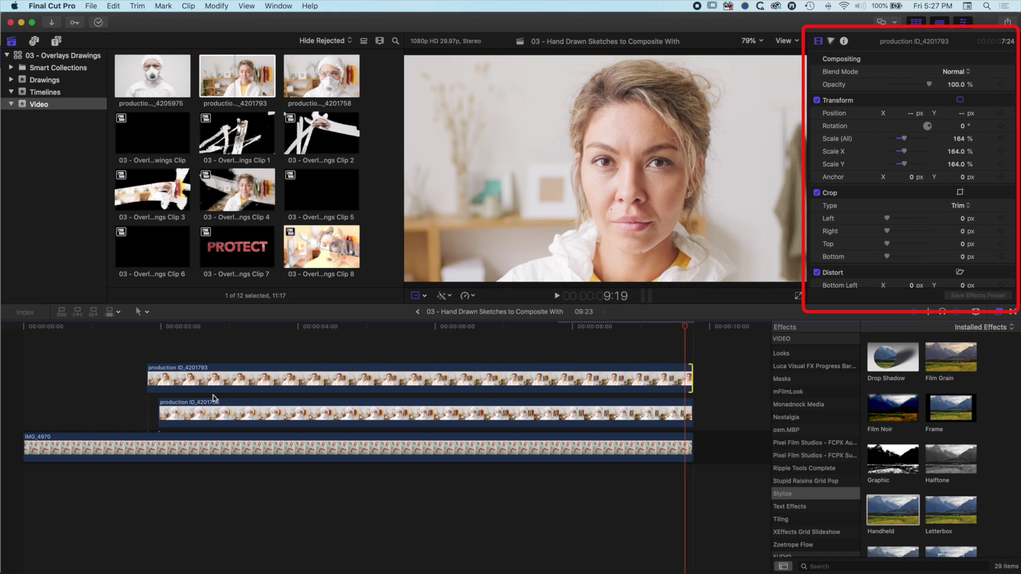
pyautogui.moveTo(149, 374); pyautogui.dragTo(170, 376)
# Duplicate the IMG_4970 sketch clip above both video clips and trim its start to line up with them.
pyautogui.click(250, 459)
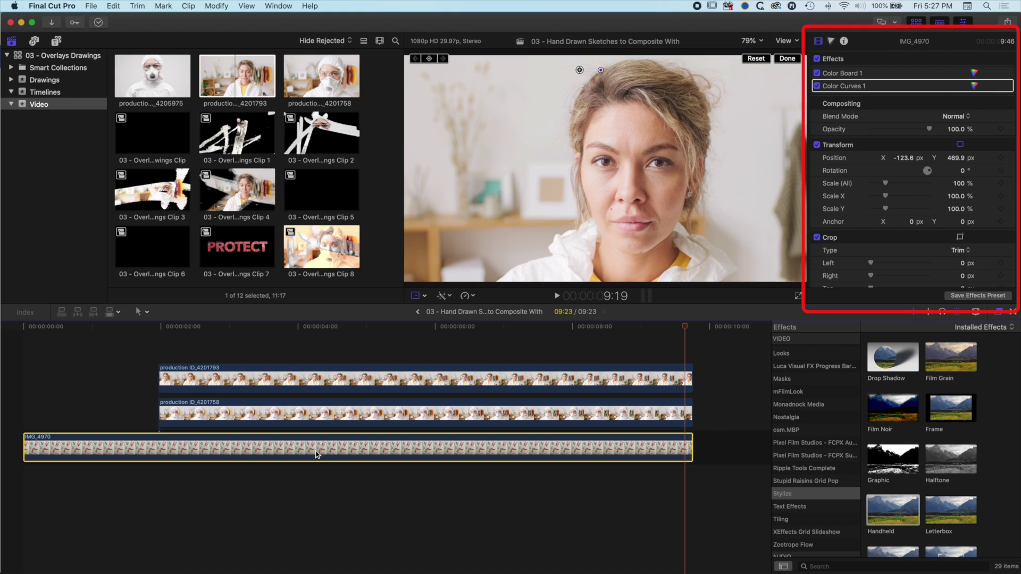
pyautogui.moveTo(316, 455); pyautogui.dragTo(300, 381)
pyautogui.moveTo(21, 362); pyautogui.dragTo(158, 364)
pyautogui.click(233, 365)
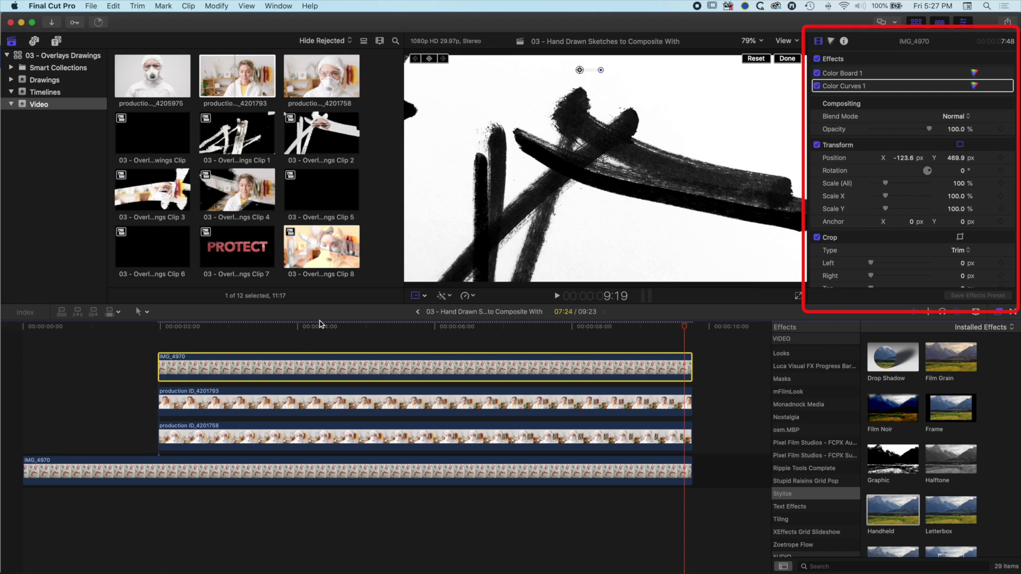
# Reposition the upper IMG_4970 to X -52.2, Y 435.9 px over the woman's eyes, using temporarily reduced opacity, and restore opacity to 100%.
pyautogui.moveTo(322, 328); pyautogui.dragTo(365, 328)
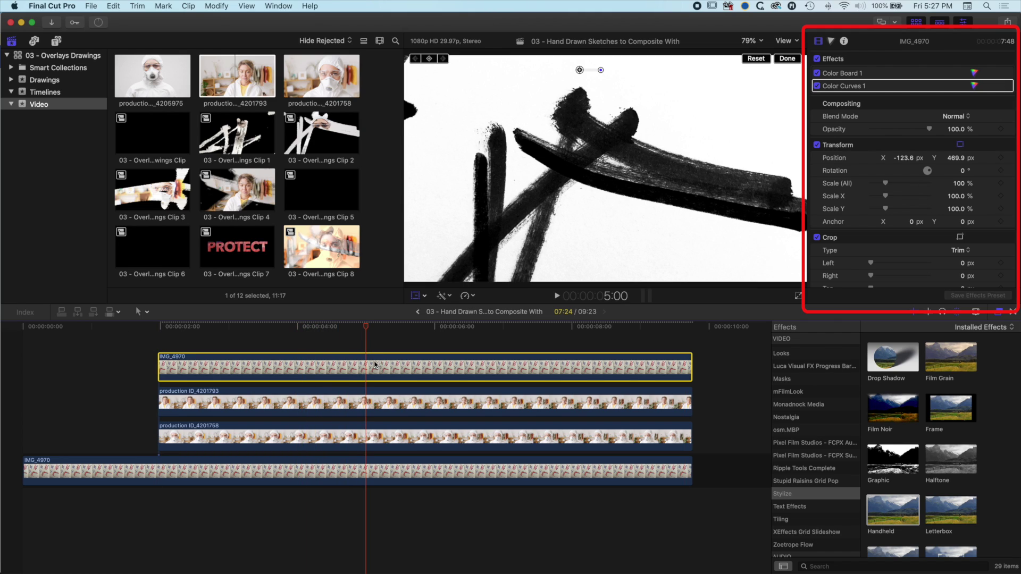
pyautogui.moveTo(930, 132); pyautogui.dragTo(918, 130)
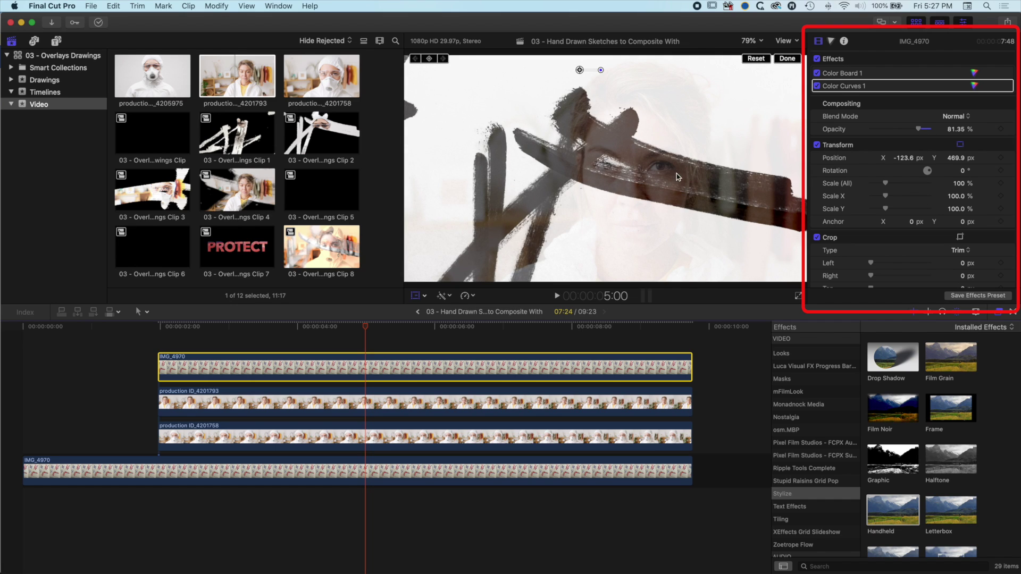
pyautogui.moveTo(597, 159); pyautogui.dragTo(630, 177)
pyautogui.moveTo(921, 130); pyautogui.dragTo(984, 133)
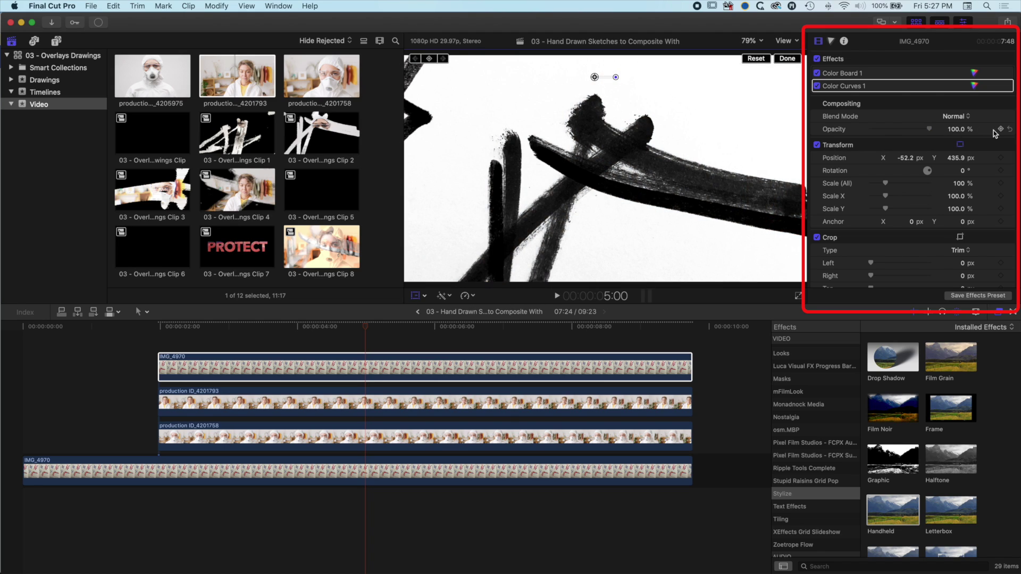
pyautogui.click(419, 369)
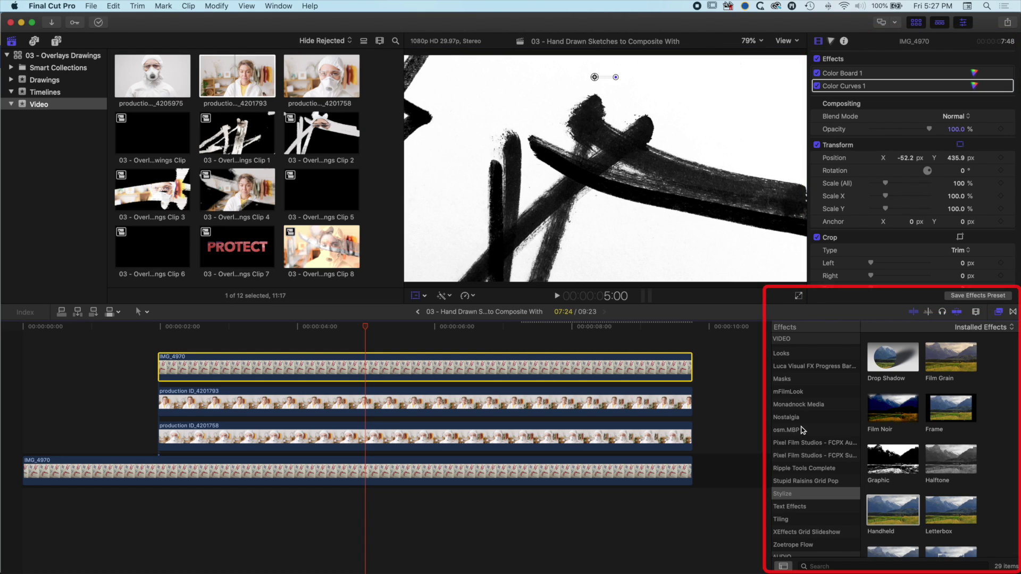
# Apply the Luma Keyer effect from the Keying category to the upper IMG_4970 clip and preview the keyed result.
pyautogui.scroll(5, 811, 434)
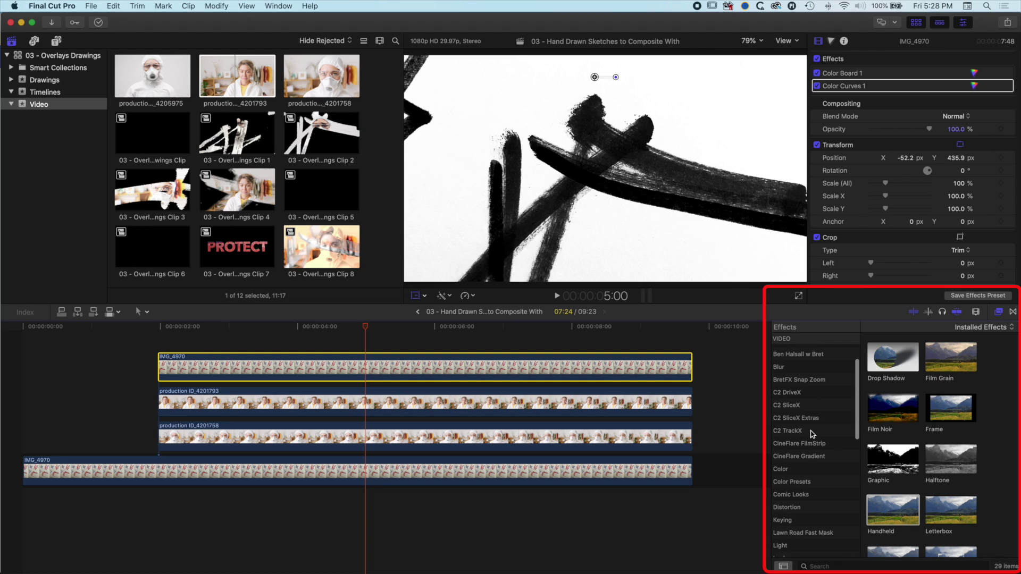
pyautogui.scroll(1, 811, 434)
pyautogui.scroll(-1, 809, 519)
pyautogui.click(802, 517)
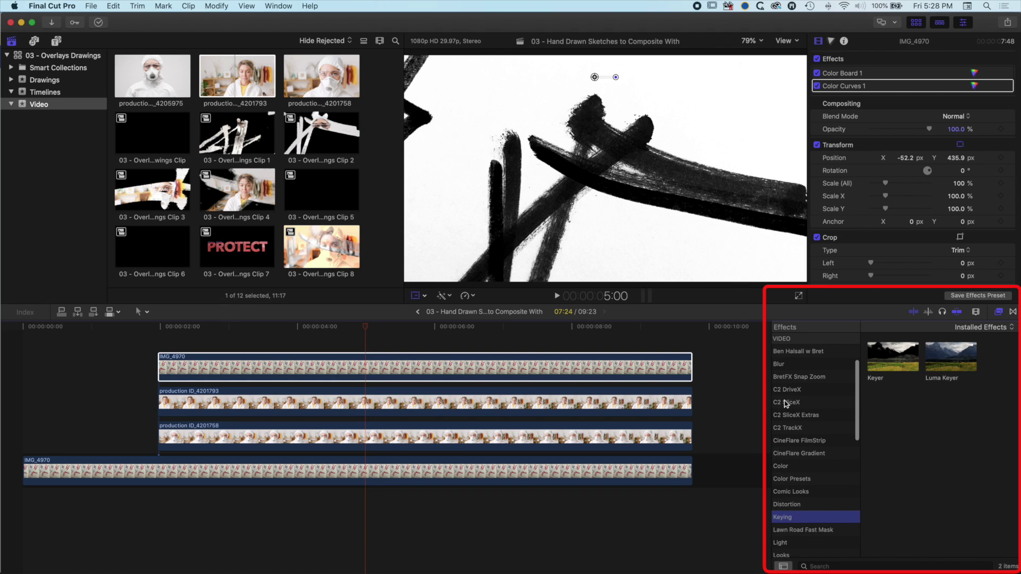
pyautogui.click(1000, 314)
pyautogui.click(1000, 315)
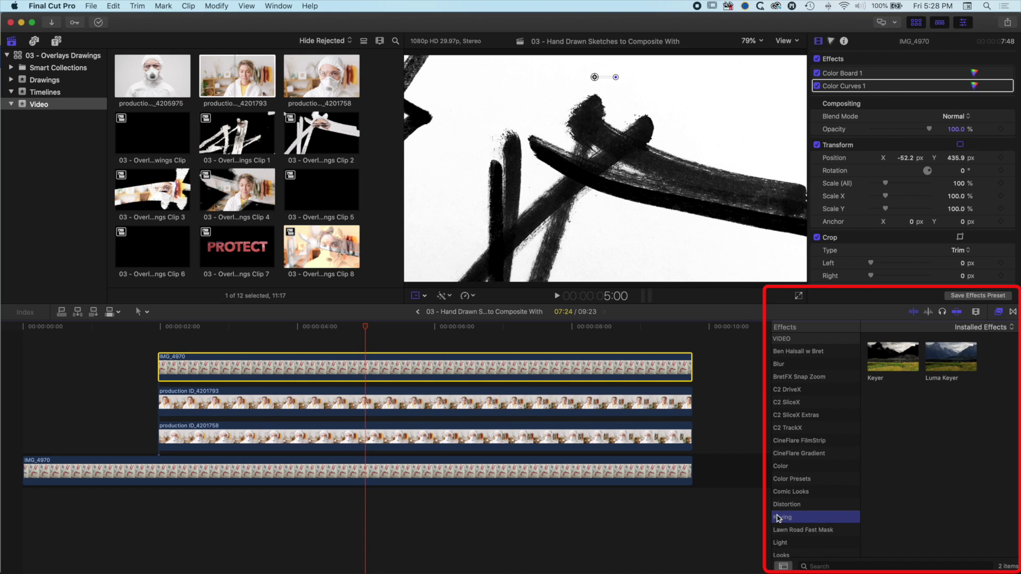
pyautogui.click(945, 365)
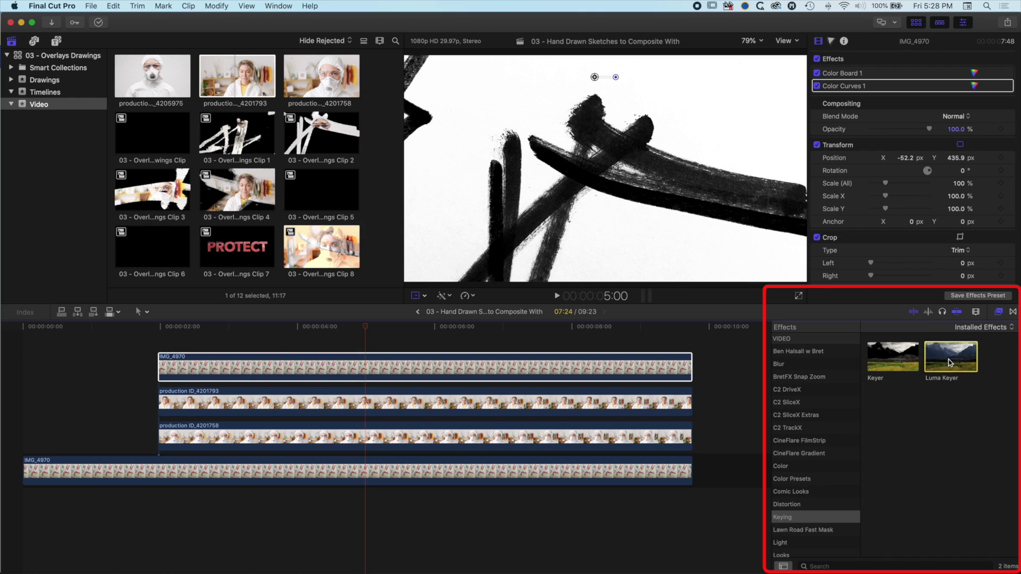
pyautogui.moveTo(945, 364); pyautogui.dragTo(506, 371)
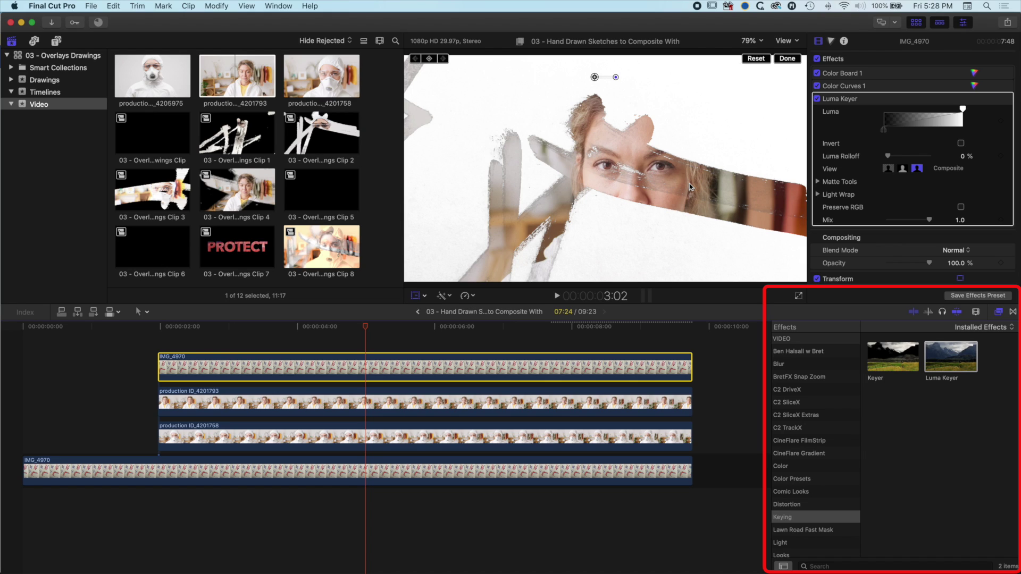
pyautogui.press('space')
pyautogui.moveTo(378, 326)
pyautogui.mouseDown()
pyautogui.moveTo(349, 330)
pyautogui.moveTo(379, 328)
pyautogui.mouseUp()
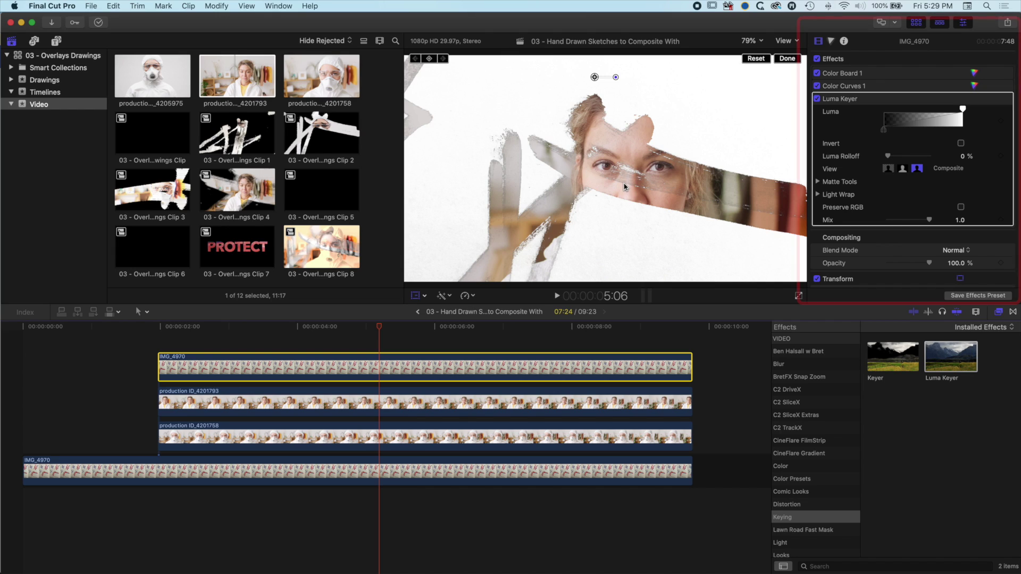
# Invert the upper sketch's luma key, set its blend mode to Stencil Alpha, and tighten the key's white end to clean the background.
pyautogui.click(961, 144)
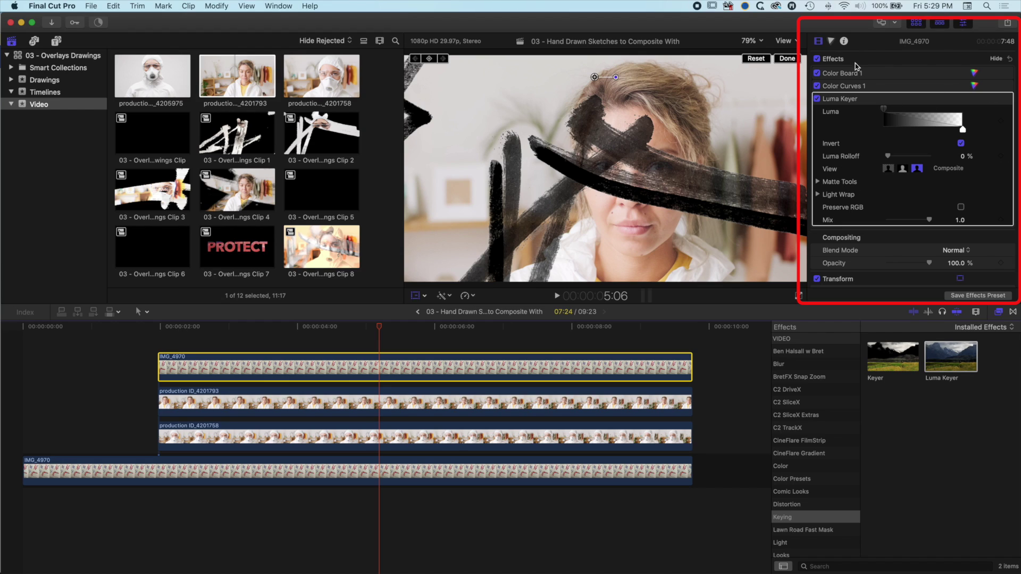
pyautogui.scroll(-3, 893, 238)
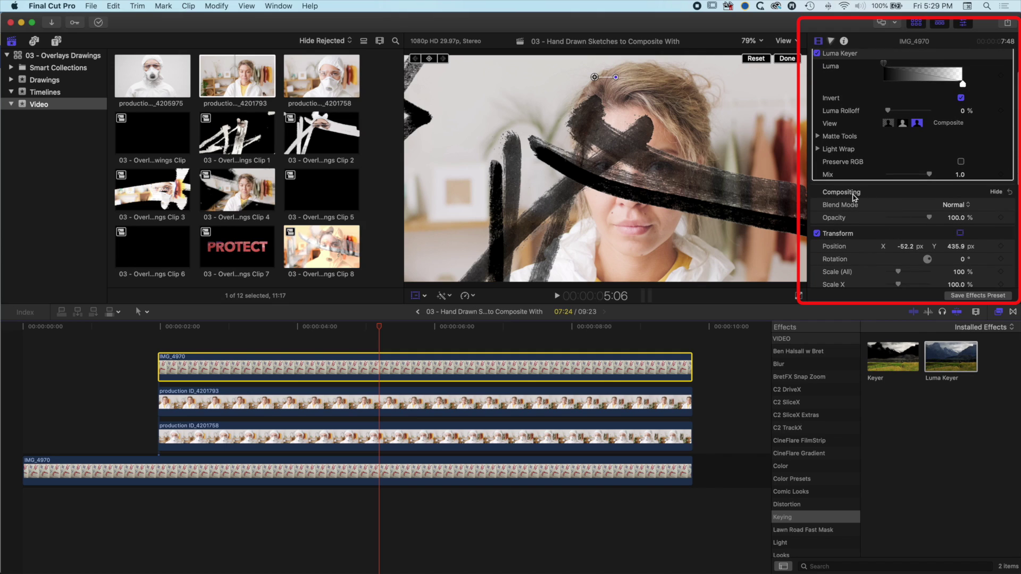
pyautogui.click(952, 206)
pyautogui.click(950, 429)
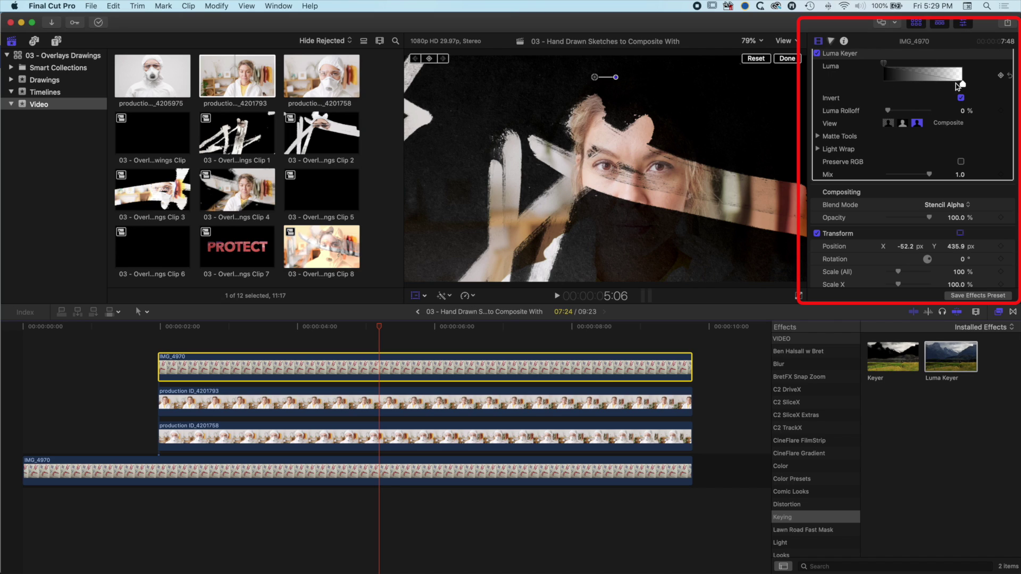
pyautogui.moveTo(963, 86); pyautogui.dragTo(959, 86)
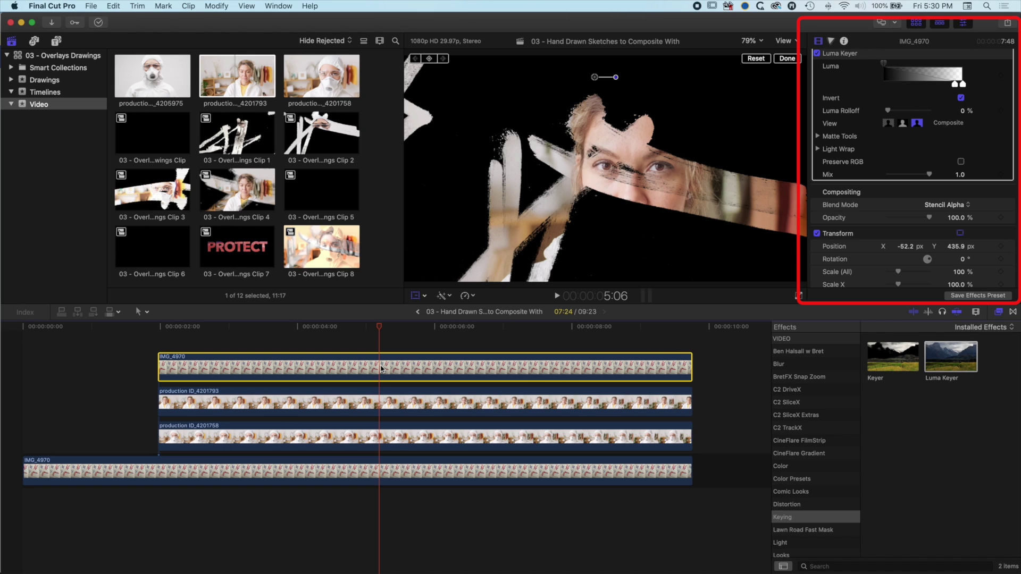
# Combine the upper IMG_4970 and production ID_4201793 into a compound clip in the Timelines event, keeping the suggested name.
pyautogui.click(379, 400)
pyautogui.click(381, 445)
pyautogui.click(377, 477)
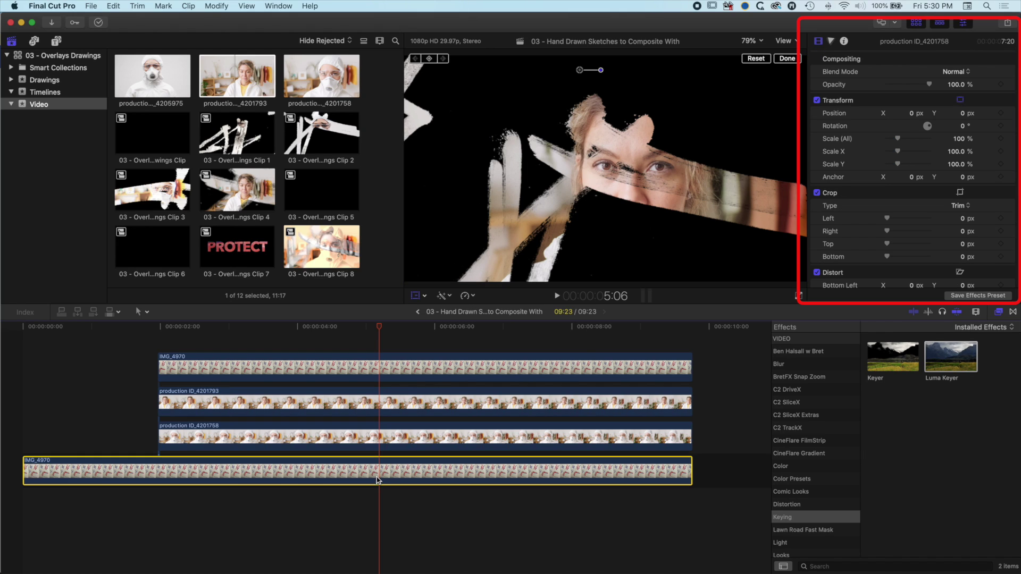
pyautogui.click(379, 367)
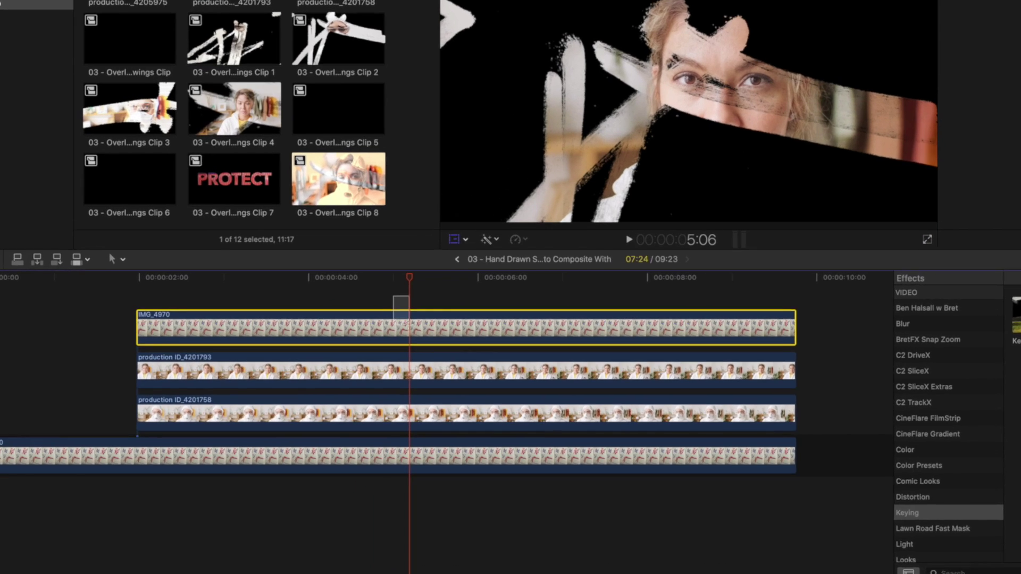
pyautogui.keyDown('super'); pyautogui.click(388, 399); pyautogui.keyUp('super')
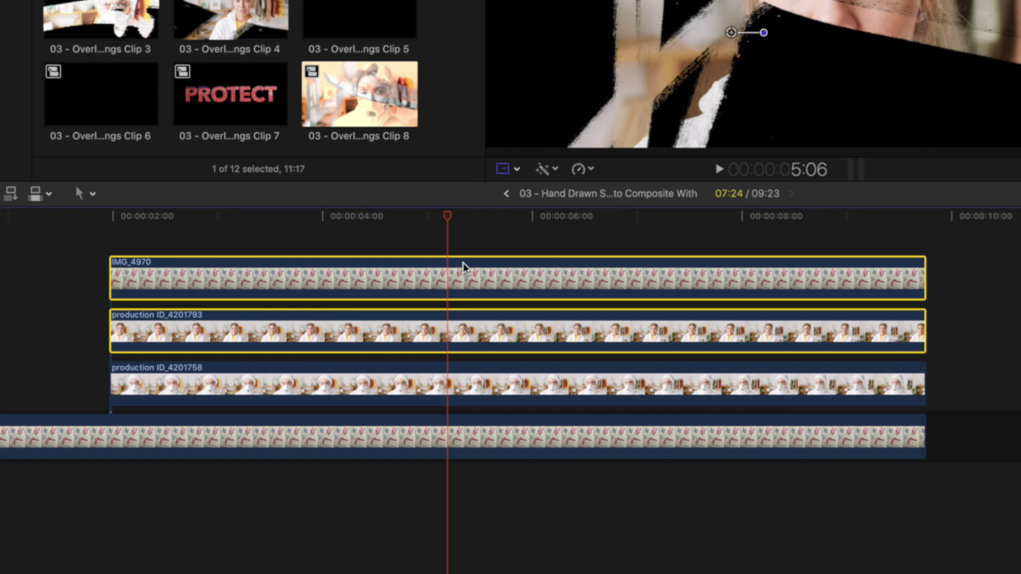
pyautogui.rightClick(464, 283)
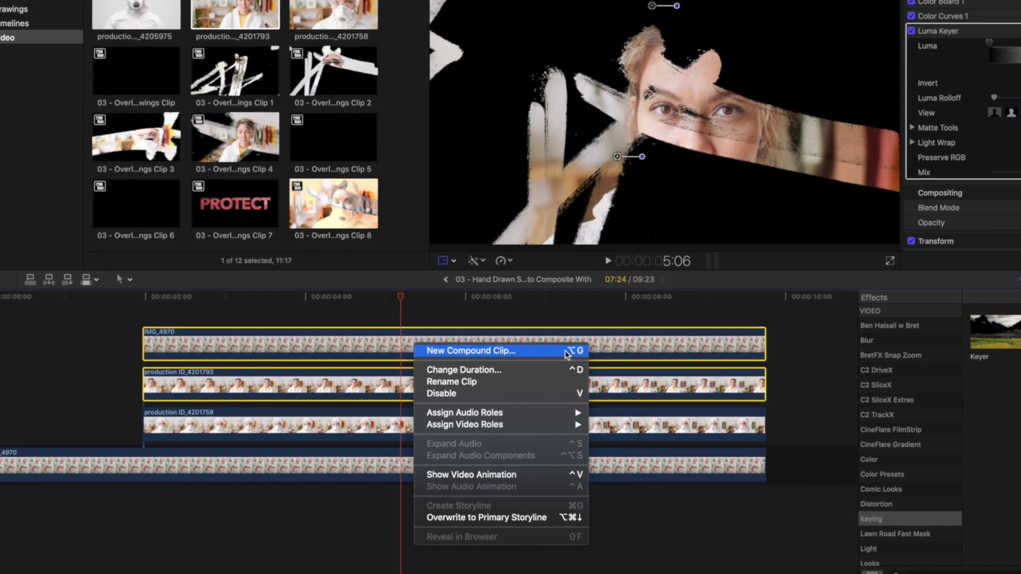
pyautogui.click(663, 289)
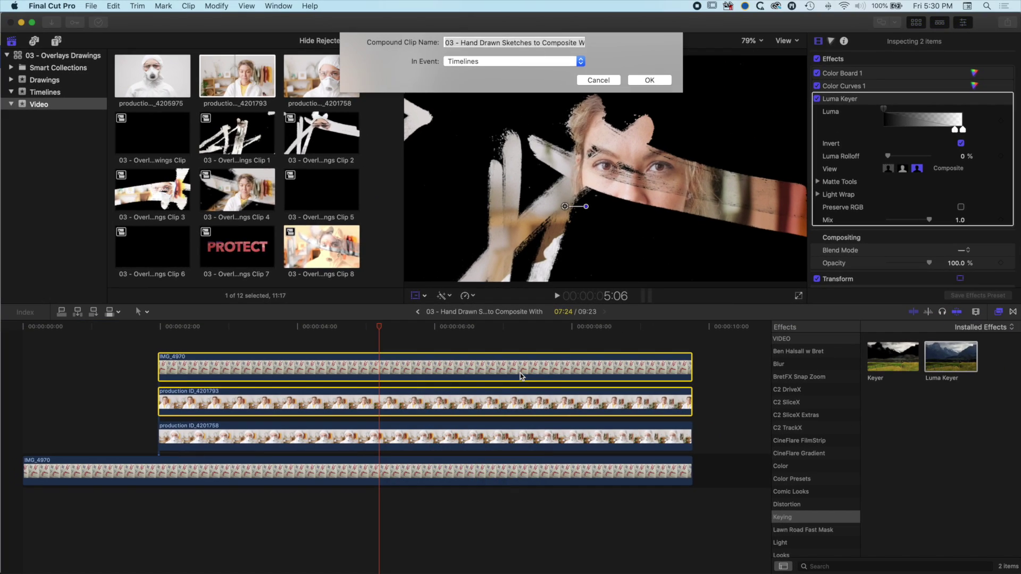
pyautogui.click(649, 81)
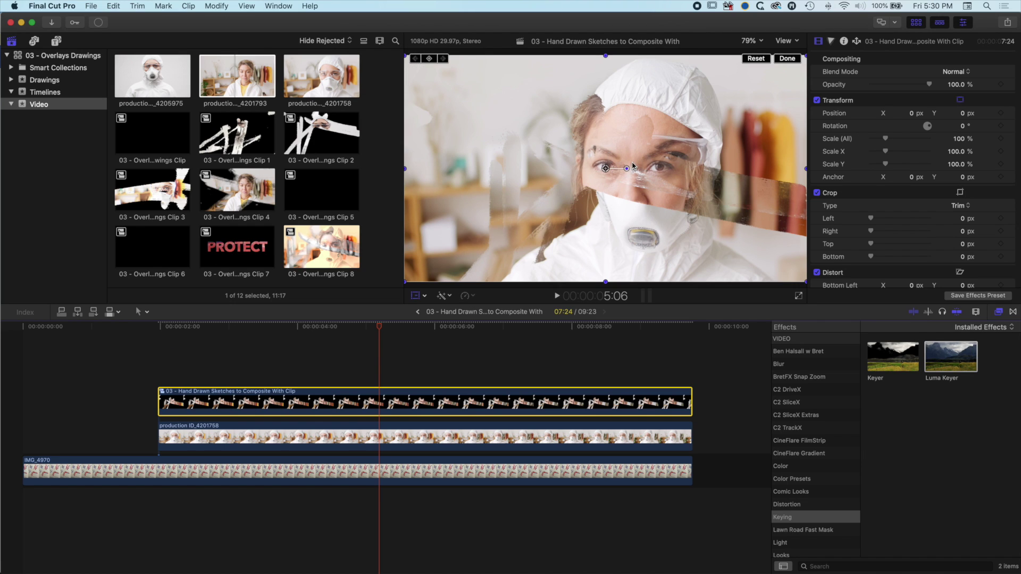
# Preview the composite around the five-second mark and toggle production ID_4201758 off and on to compare it with the sketch beneath.
pyautogui.moveTo(379, 336)
pyautogui.mouseDown()
pyautogui.moveTo(186, 327)
pyautogui.moveTo(477, 337)
pyautogui.moveTo(568, 329)
pyautogui.moveTo(364, 342)
pyautogui.mouseUp()
pyautogui.click(381, 441)
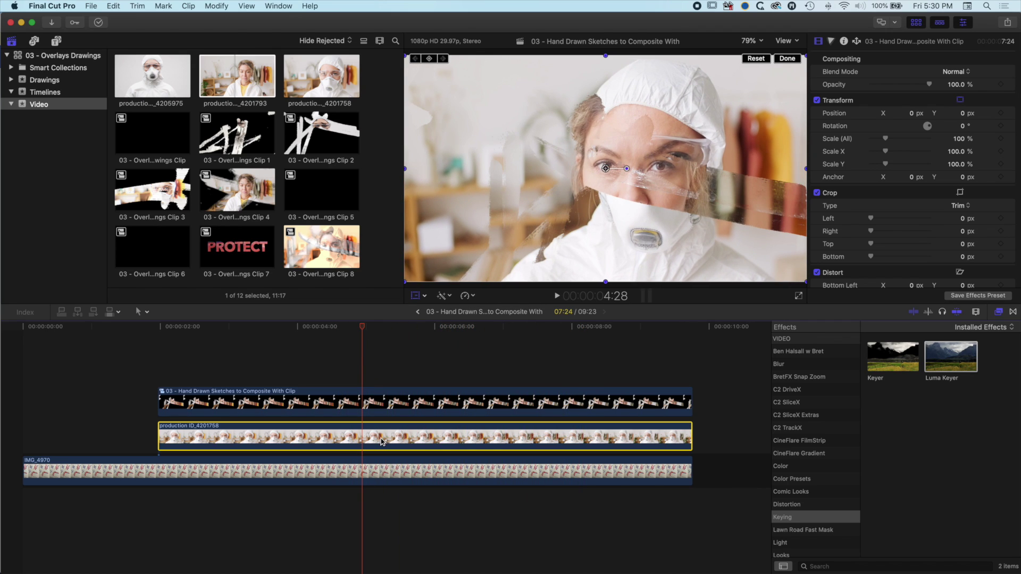
pyautogui.press('v')
pyautogui.moveTo(359, 326)
pyautogui.mouseDown()
pyautogui.moveTo(497, 328)
pyautogui.moveTo(370, 329)
pyautogui.mouseUp()
pyautogui.click(373, 327)
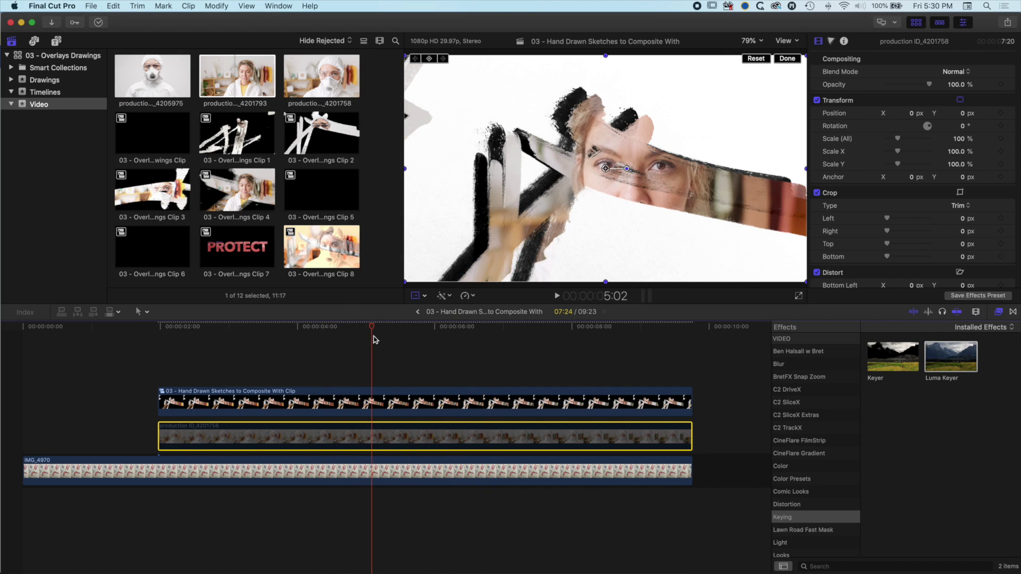
pyautogui.press('v')
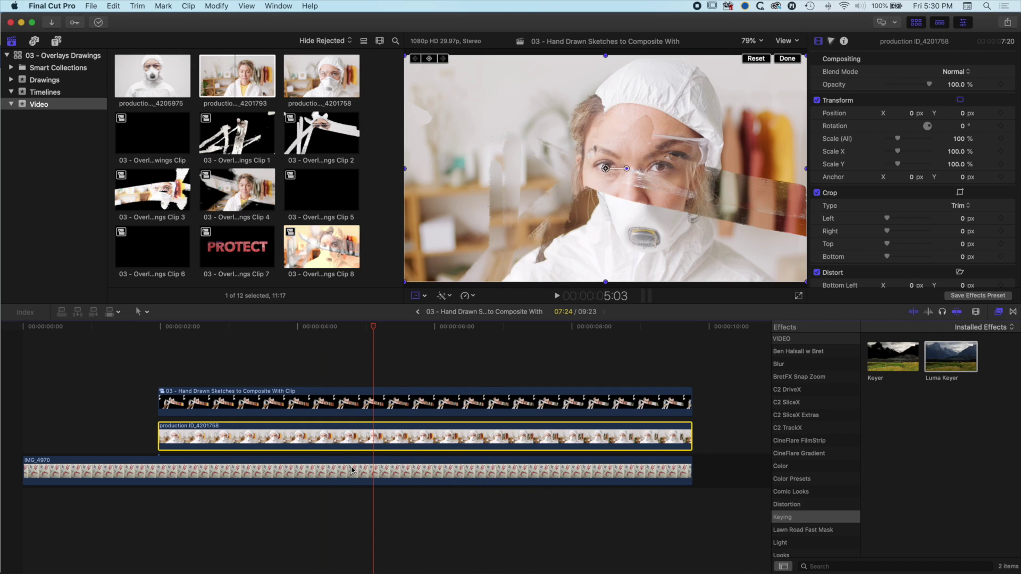
# Place a copy of IMG_4970 between the compound clip and production ID_4201758, trim its start to match, and disable the compound clip.
pyautogui.moveTo(346, 468); pyautogui.dragTo(343, 403)
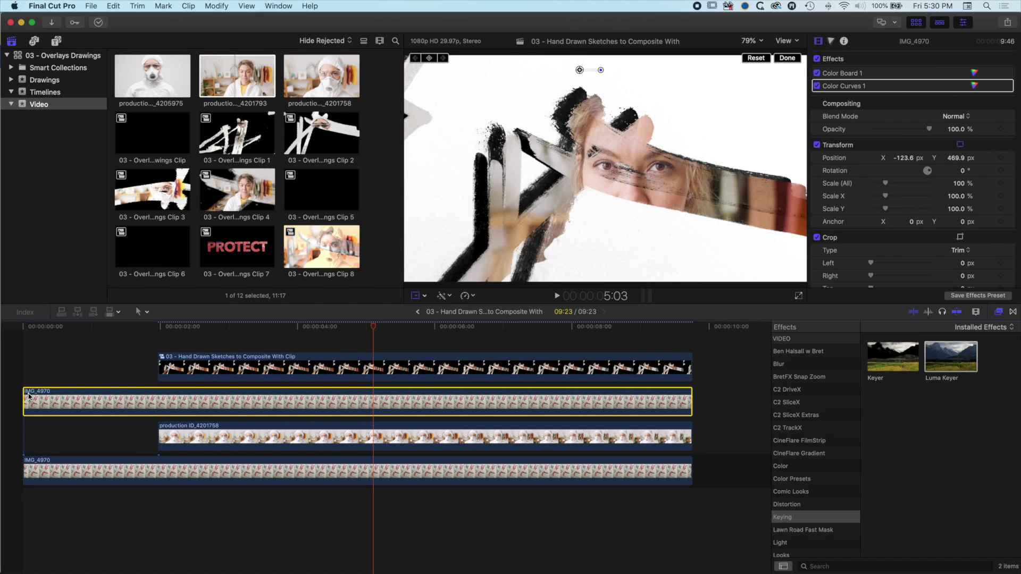
pyautogui.moveTo(26, 394); pyautogui.dragTo(159, 394)
pyautogui.click(249, 403)
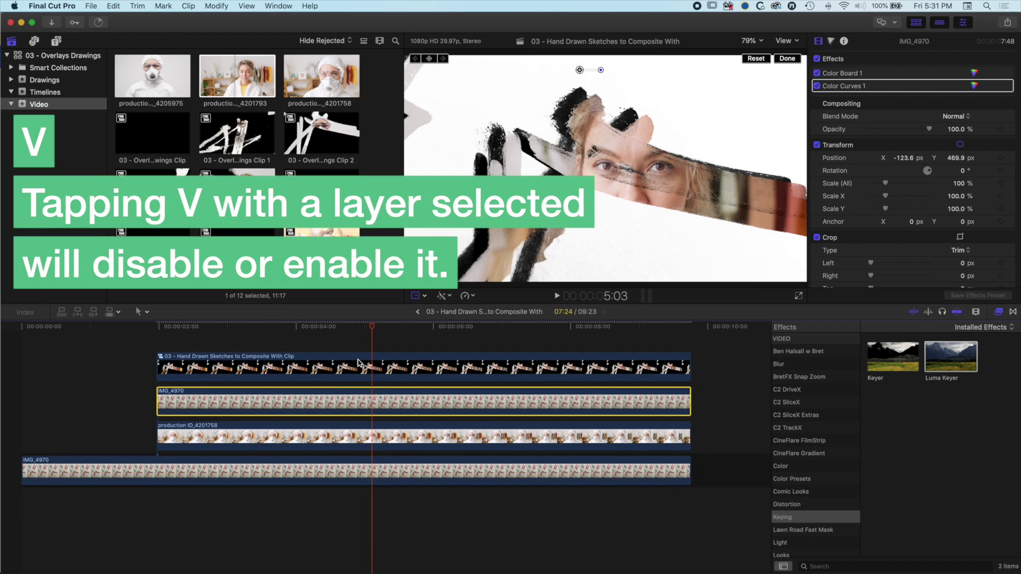
pyautogui.click(359, 363)
pyautogui.press('v')
# Apply the Luma Keyer to the IMG_4970 copy above production ID_4201758 and set its blend mode to Stencil Alpha.
pyautogui.click(366, 404)
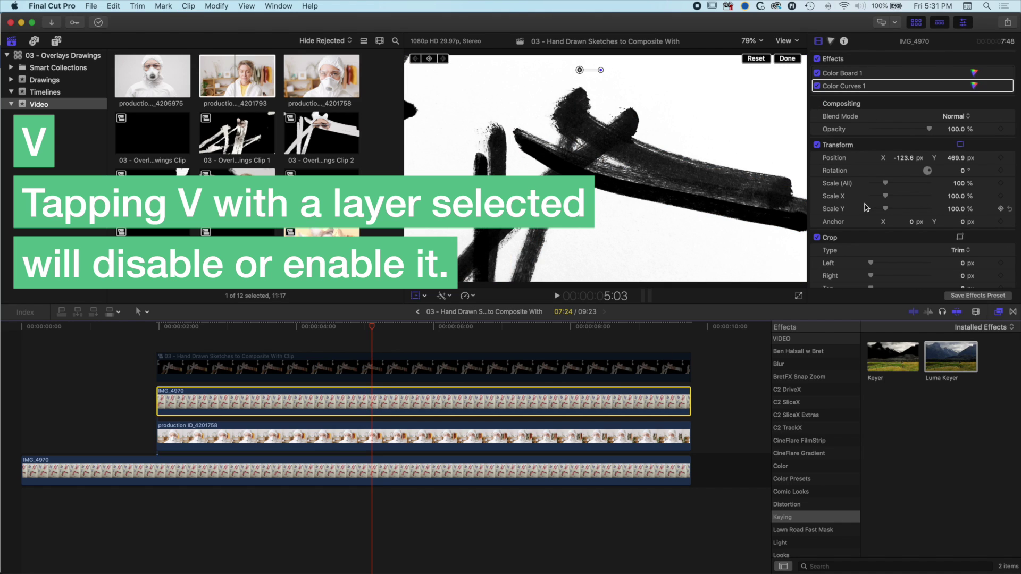
pyautogui.moveTo(951, 357); pyautogui.dragTo(517, 396)
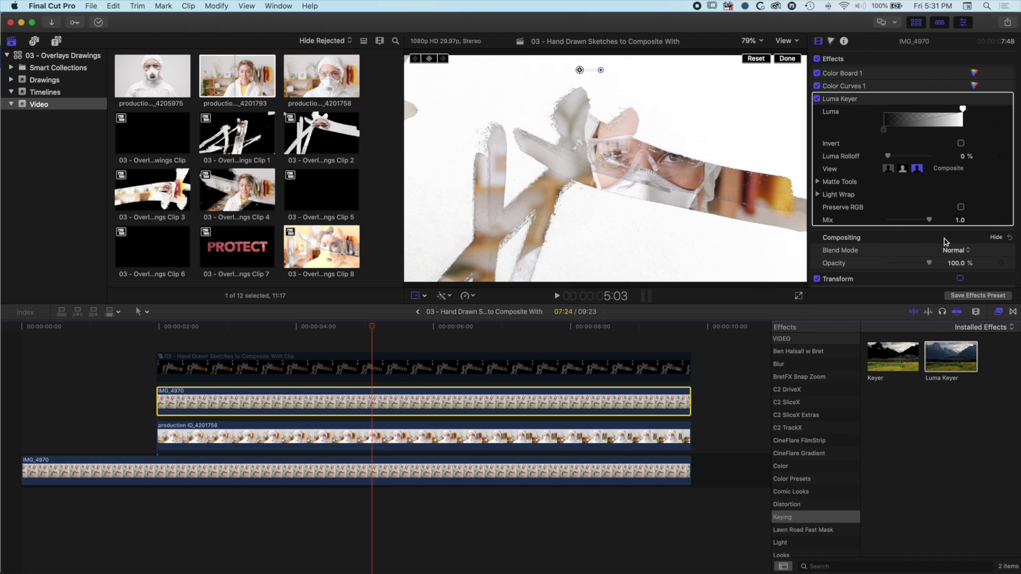
pyautogui.click(961, 252)
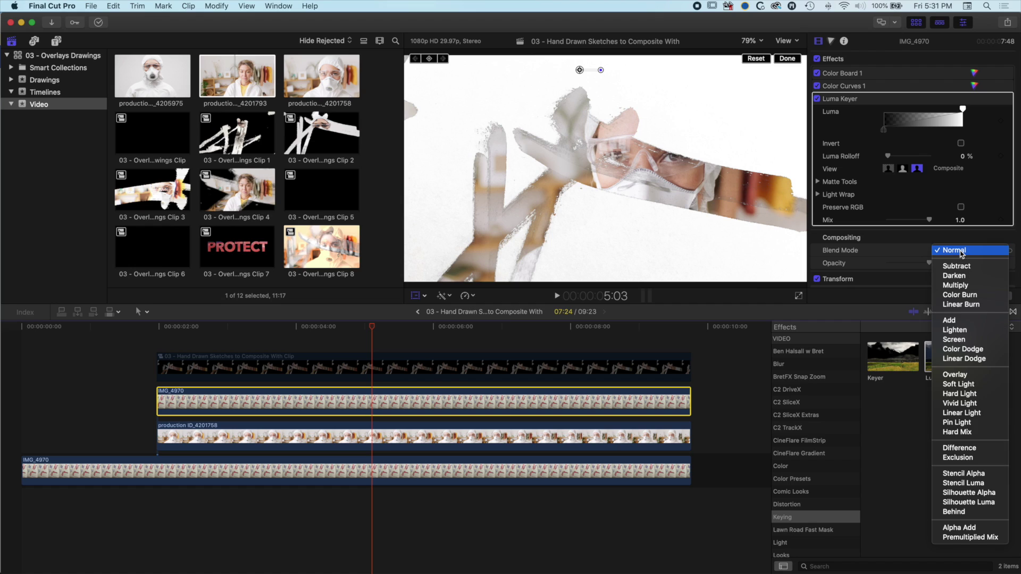
pyautogui.click(952, 474)
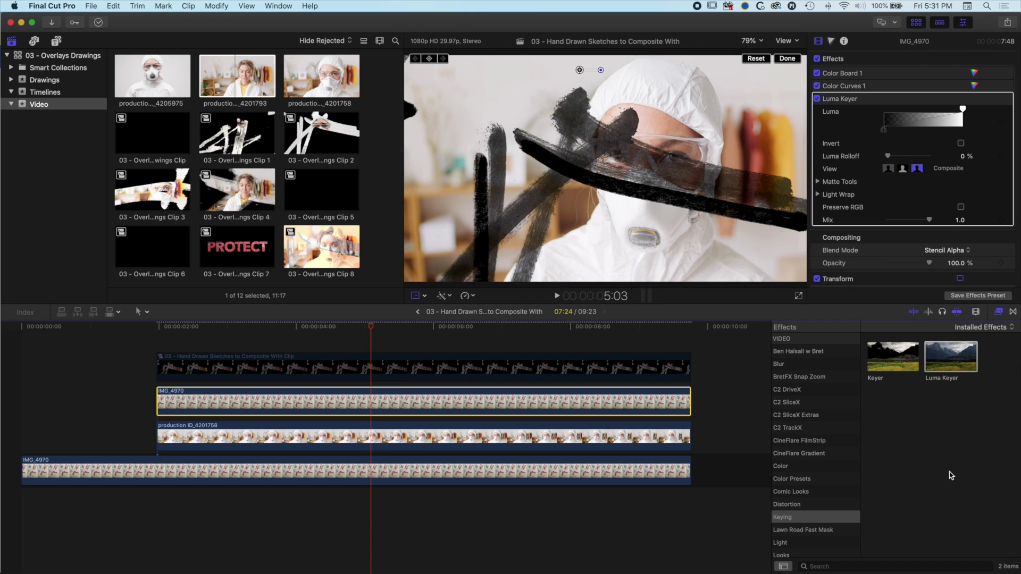
# Enable the uppermost compound clip and disable the primary-storyline IMG_4970, scrubbing around the five-second mark to check the composite.
pyautogui.click(375, 368)
pyautogui.press('v')
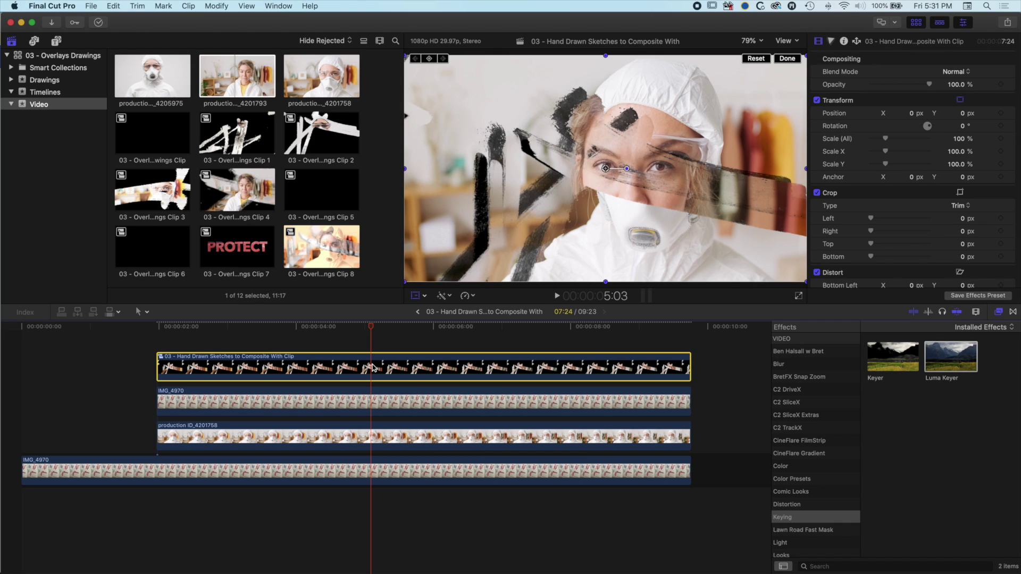
pyautogui.moveTo(372, 328)
pyautogui.mouseDown()
pyautogui.moveTo(308, 328)
pyautogui.moveTo(459, 337)
pyautogui.moveTo(379, 329)
pyautogui.mouseUp()
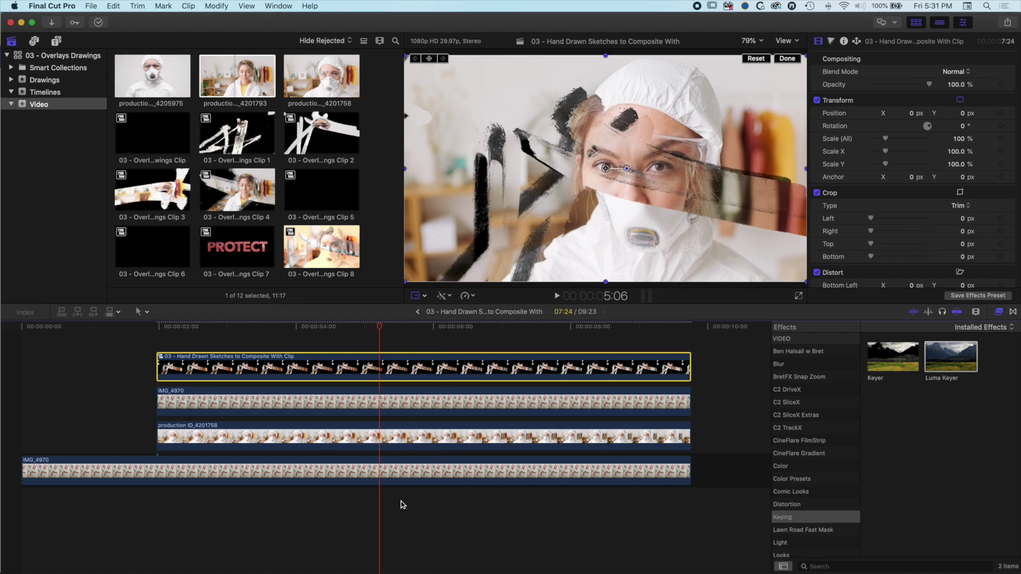
pyautogui.click(397, 479)
pyautogui.press('v')
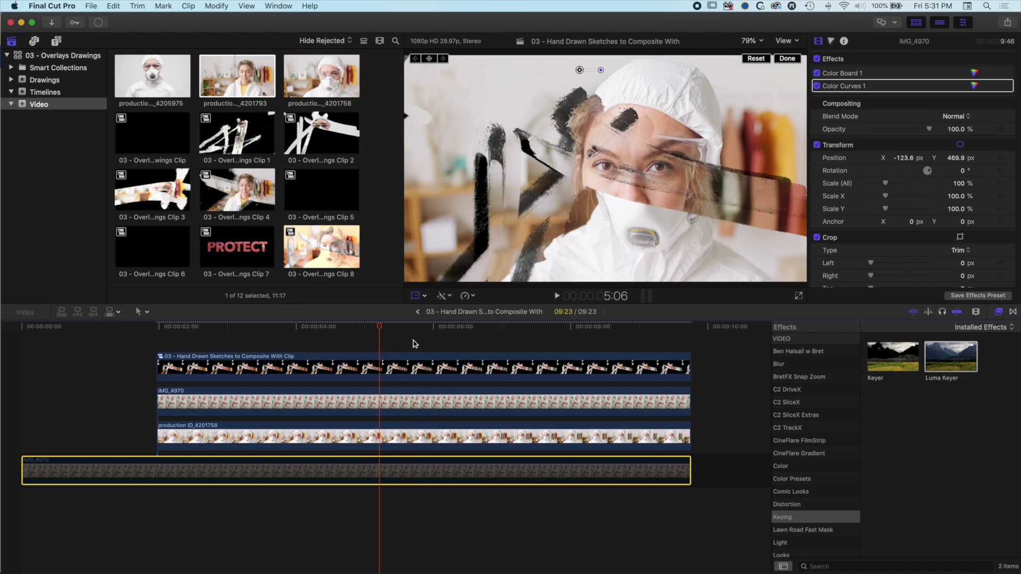
pyautogui.moveTo(383, 332); pyautogui.dragTo(350, 344)
# Combine production ID_4201758 and the IMG_4970 matte above it into a new compound clip, accepting the suggested name.
pyautogui.click(344, 407)
pyautogui.keyDown('super'); pyautogui.click(342, 432); pyautogui.keyUp('super')
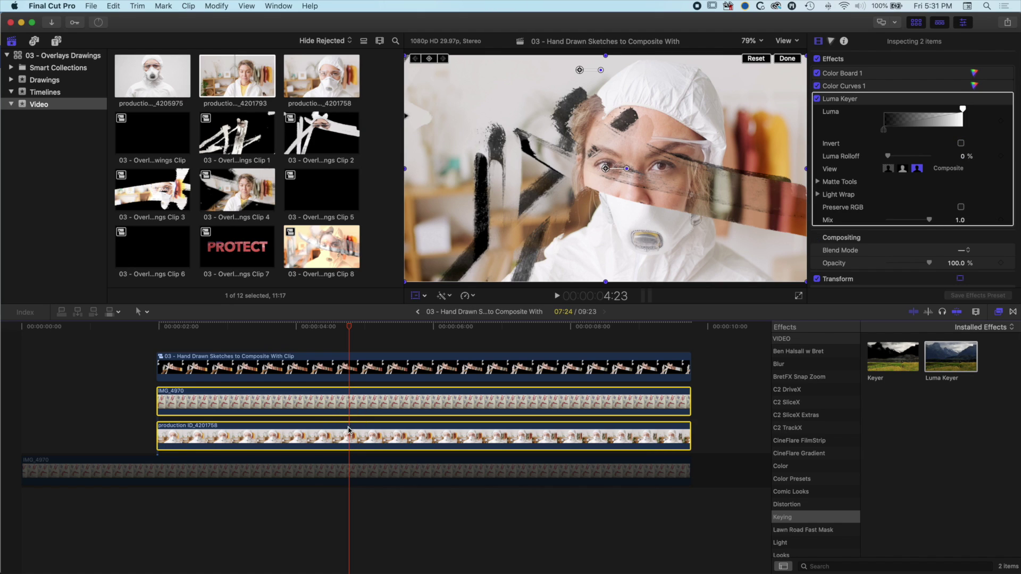
pyautogui.rightClick(327, 405)
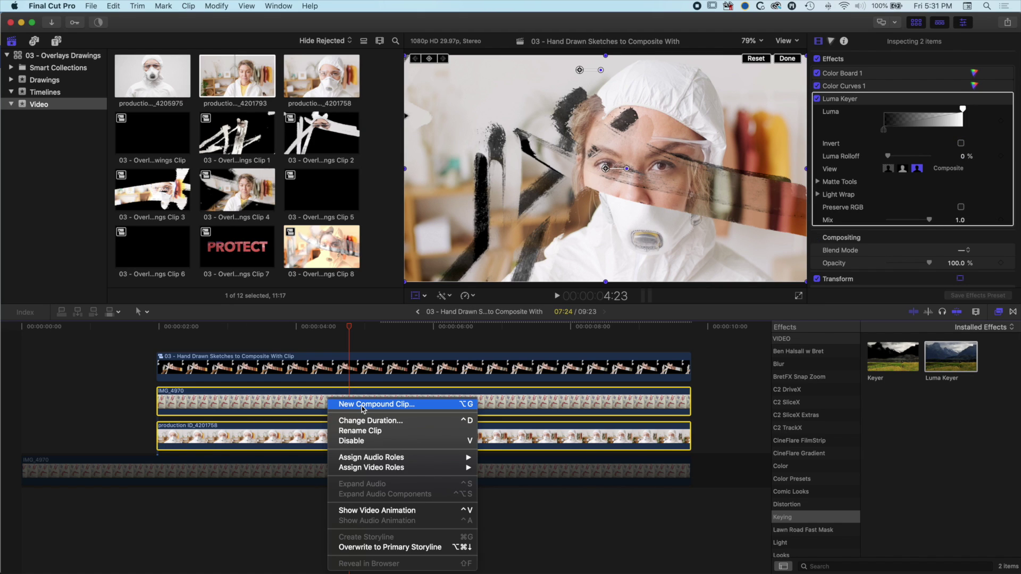
pyautogui.click(450, 405)
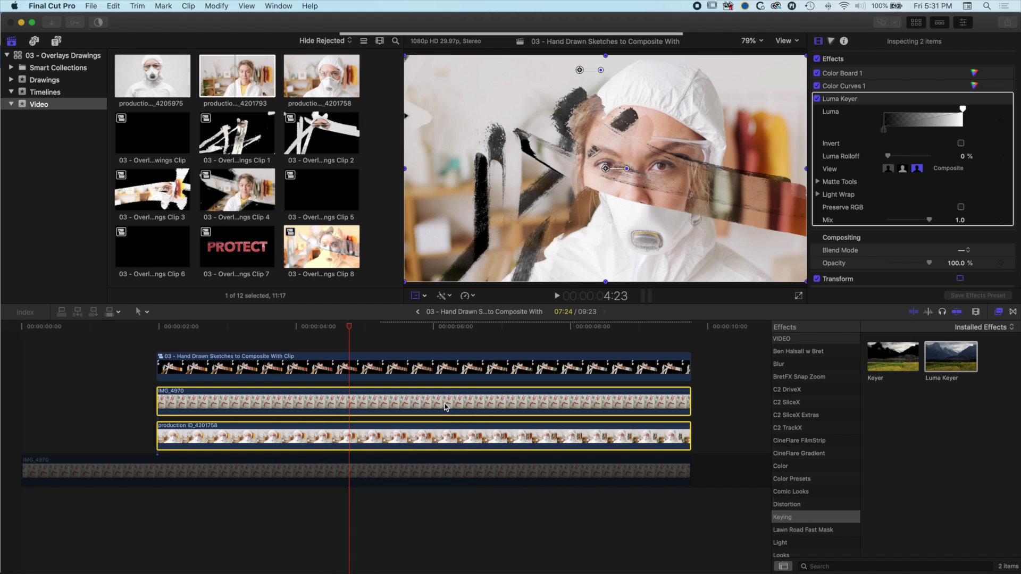
pyautogui.click(648, 84)
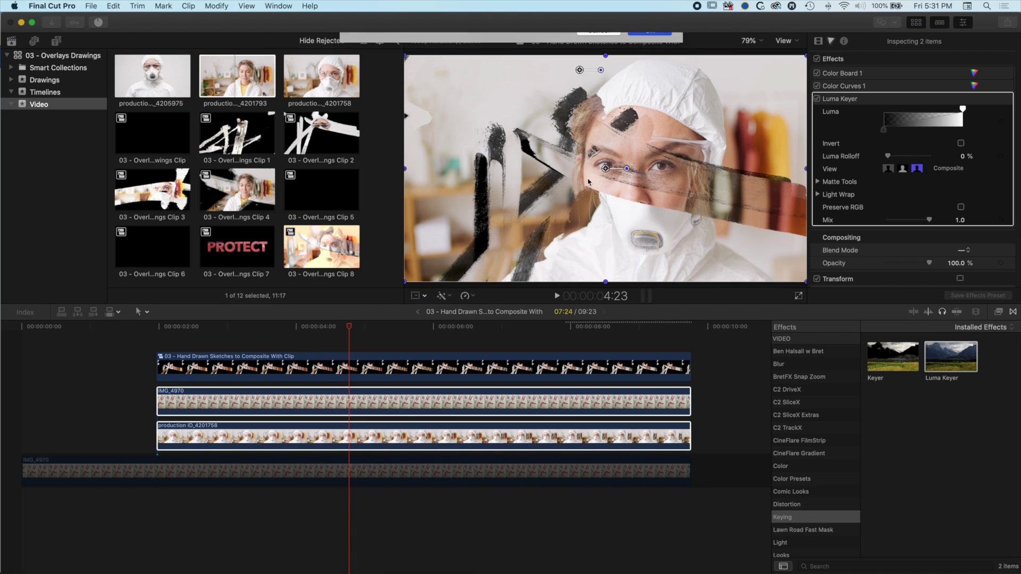
# Scrub between about three and four seconds to check the composite, and re-enable IMG_4970 in the primary storyline.
pyautogui.click(269, 326)
pyautogui.moveTo(242, 333); pyautogui.dragTo(277, 352)
pyautogui.click(281, 474)
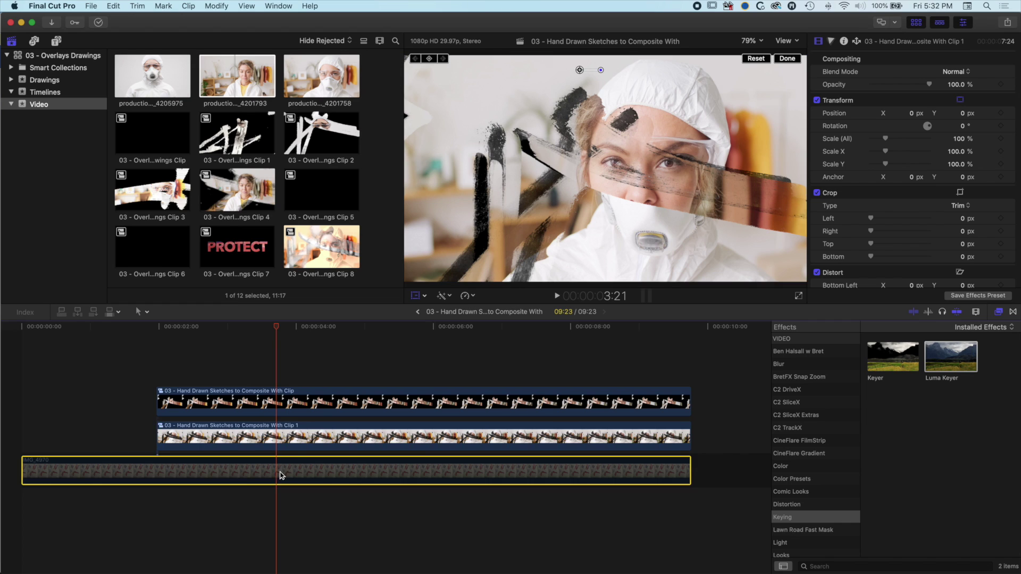
pyautogui.moveTo(276, 325)
pyautogui.mouseDown()
pyautogui.moveTo(236, 334)
pyautogui.moveTo(365, 338)
pyautogui.moveTo(236, 338)
pyautogui.moveTo(271, 337)
pyautogui.mouseUp()
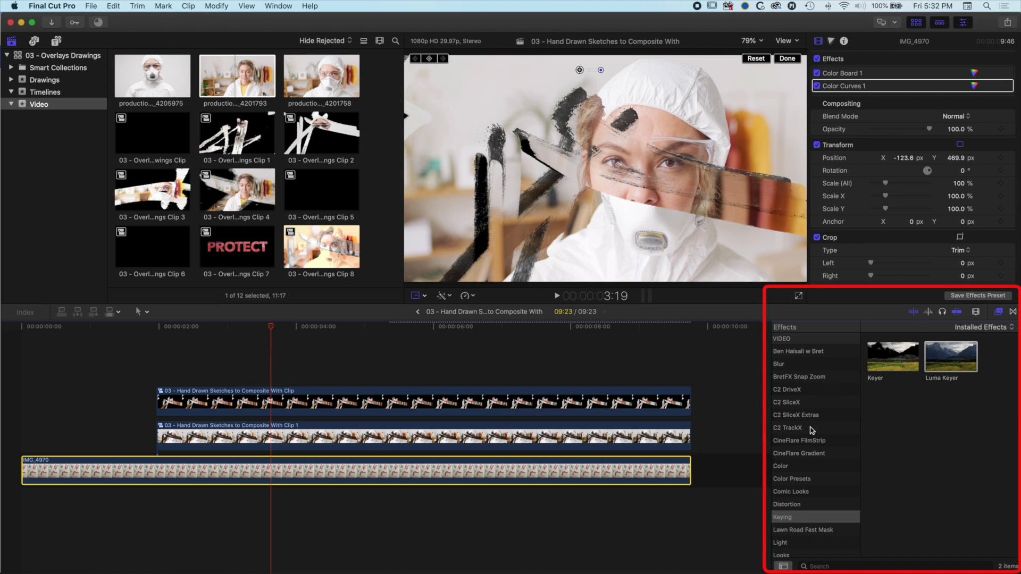
# Apply the CineFlare Gradient for Images effect to the primary-storyline IMG_4970 and set Gradient 1 and Gradient 2 to orange FF8B03.
pyautogui.click(812, 451)
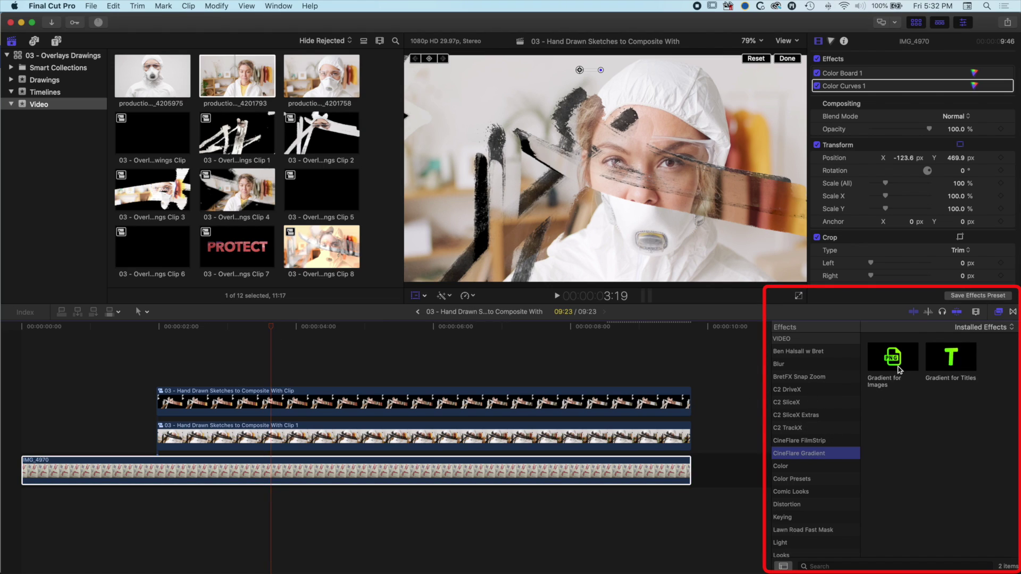
pyautogui.moveTo(893, 361); pyautogui.dragTo(503, 470)
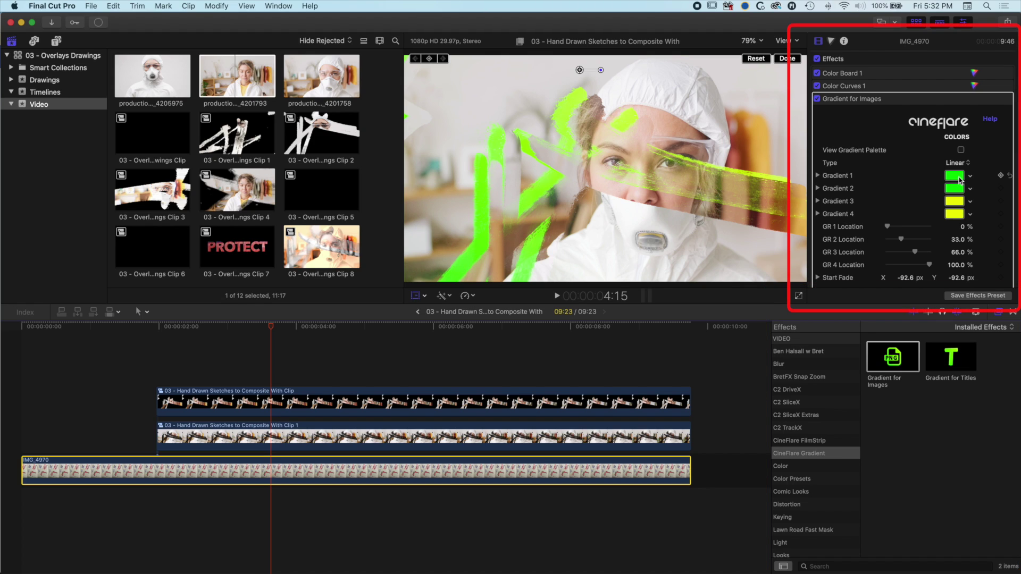
pyautogui.click(954, 176)
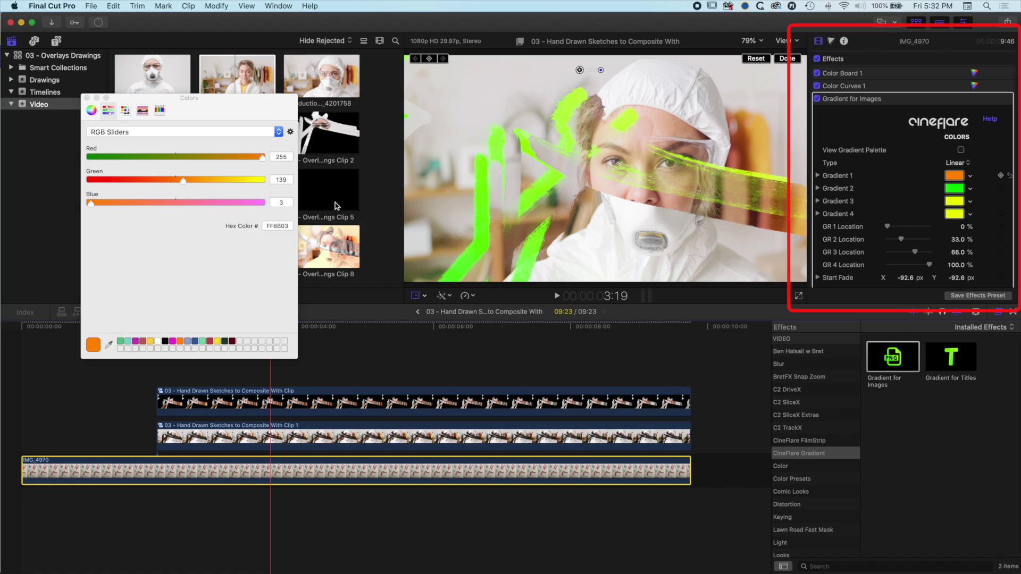
pyautogui.click(949, 191)
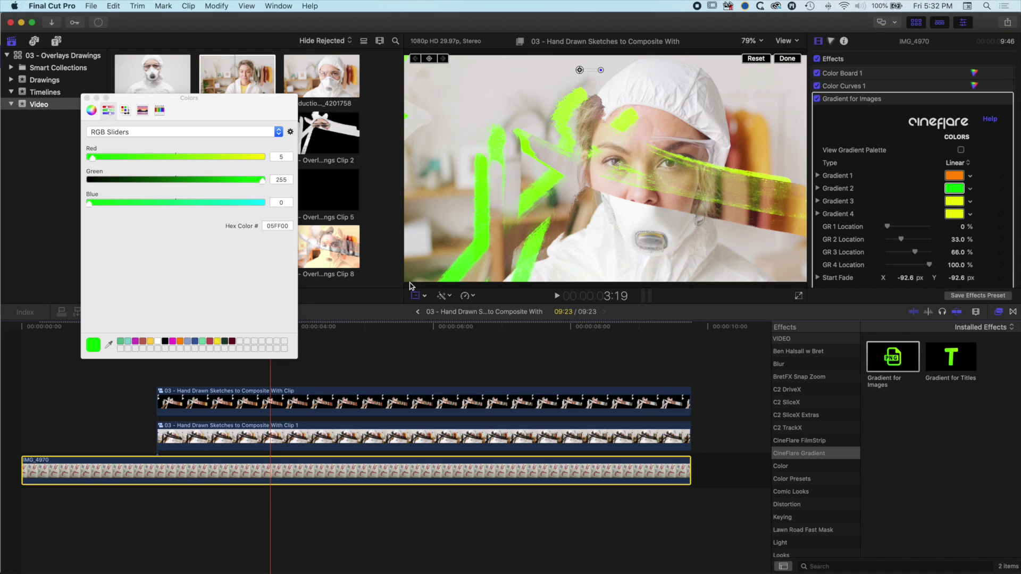
pyautogui.moveTo(955, 176); pyautogui.dragTo(953, 188)
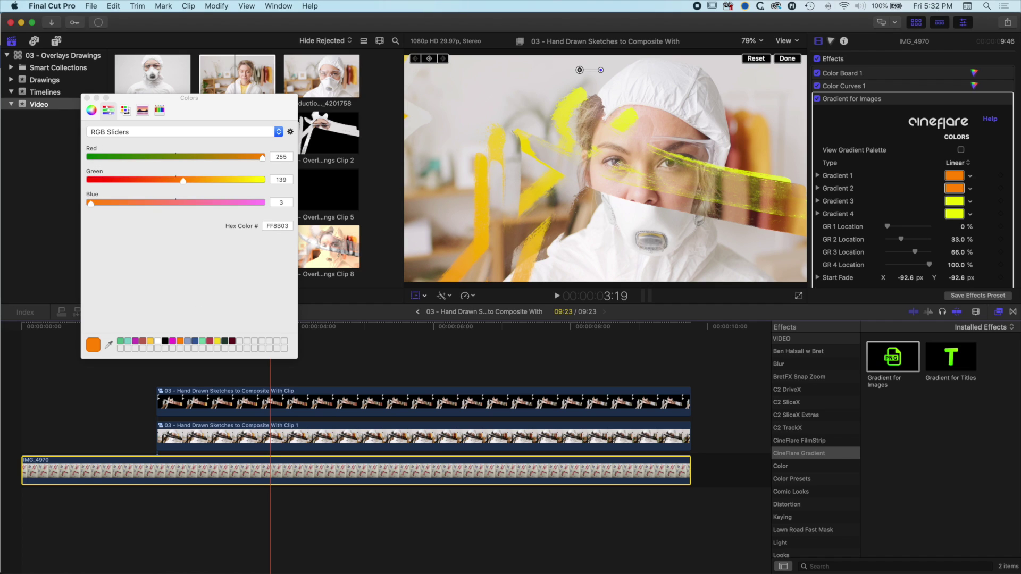
# Set Gradient 3 to magenta F030D3 and preview the coloured sketch back toward the two-second mark.
pyautogui.click(955, 202)
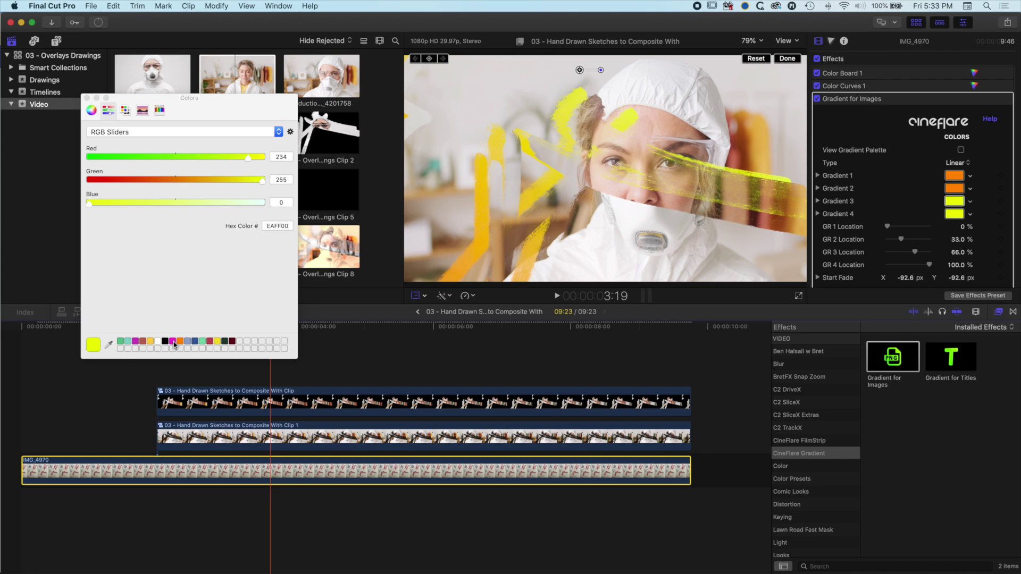
pyautogui.click(137, 343)
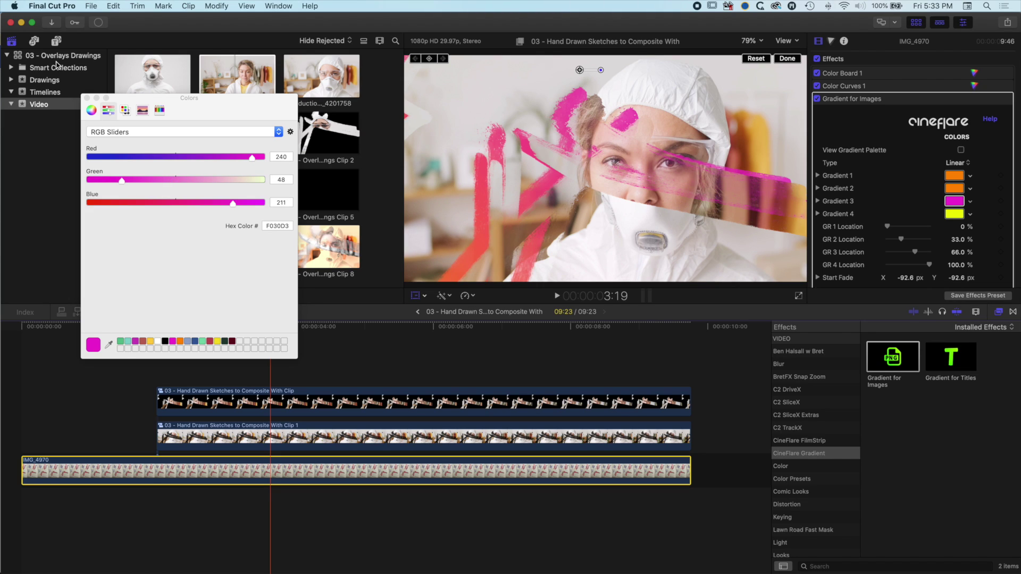
pyautogui.click(86, 98)
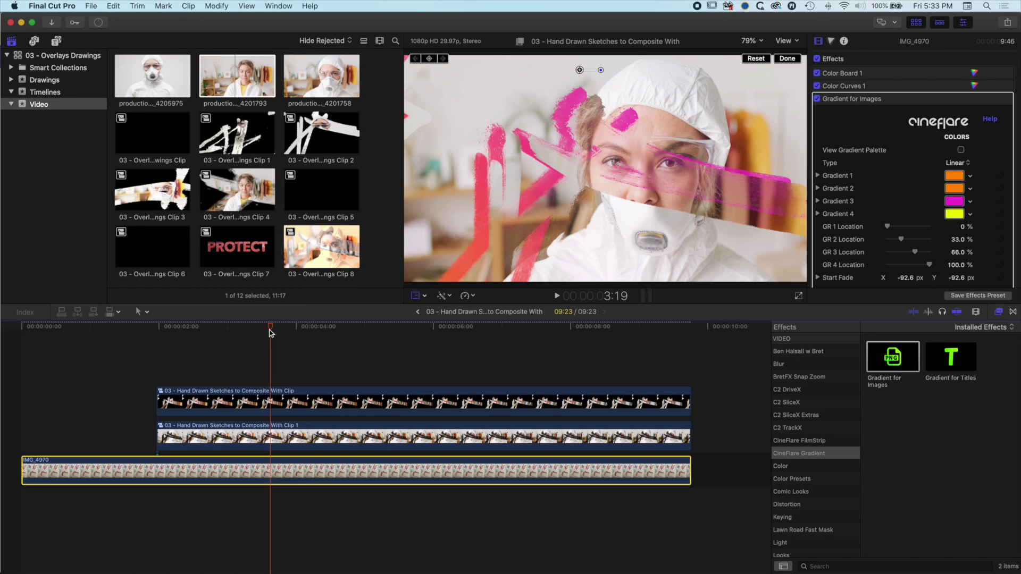
pyautogui.hotkey('shift', 'Left')
pyautogui.hotkey('shift', 'Left')
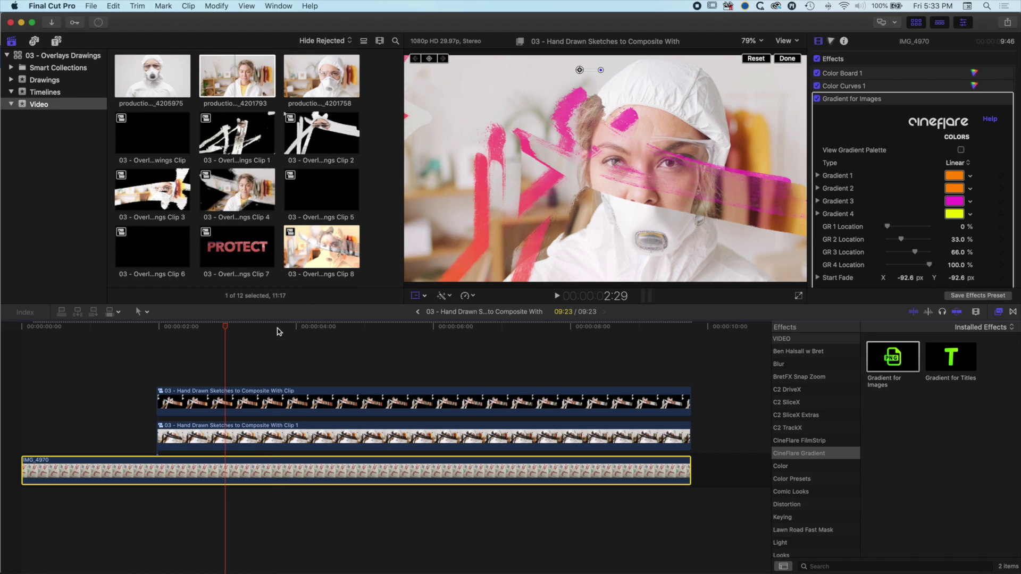
pyautogui.moveTo(276, 329); pyautogui.dragTo(194, 330)
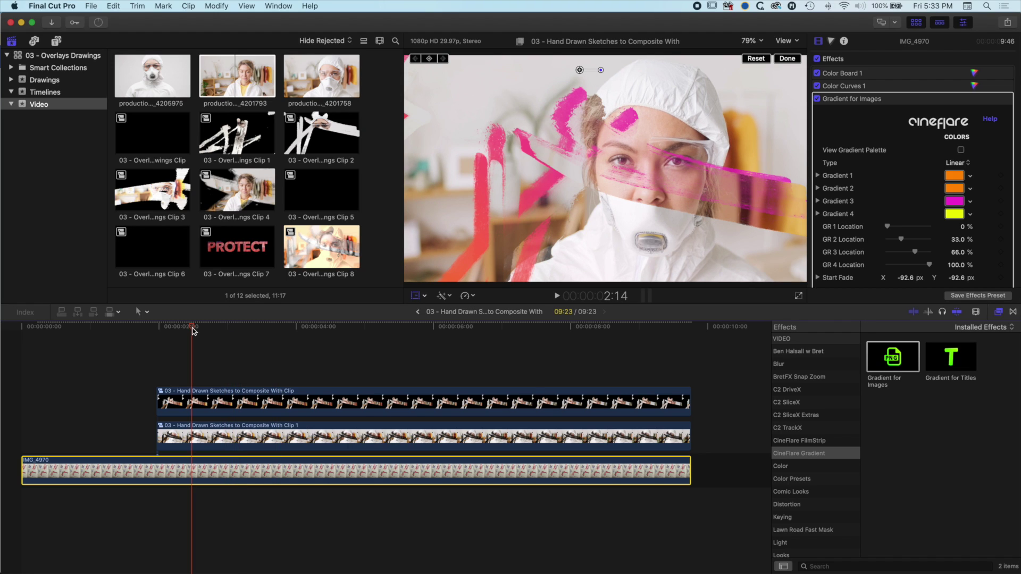
# Open the upper compound clip in its own timeline and move the playhead to its start.
pyautogui.click(210, 401)
pyautogui.doubleClick(208, 400)
pyautogui.click(23, 327)
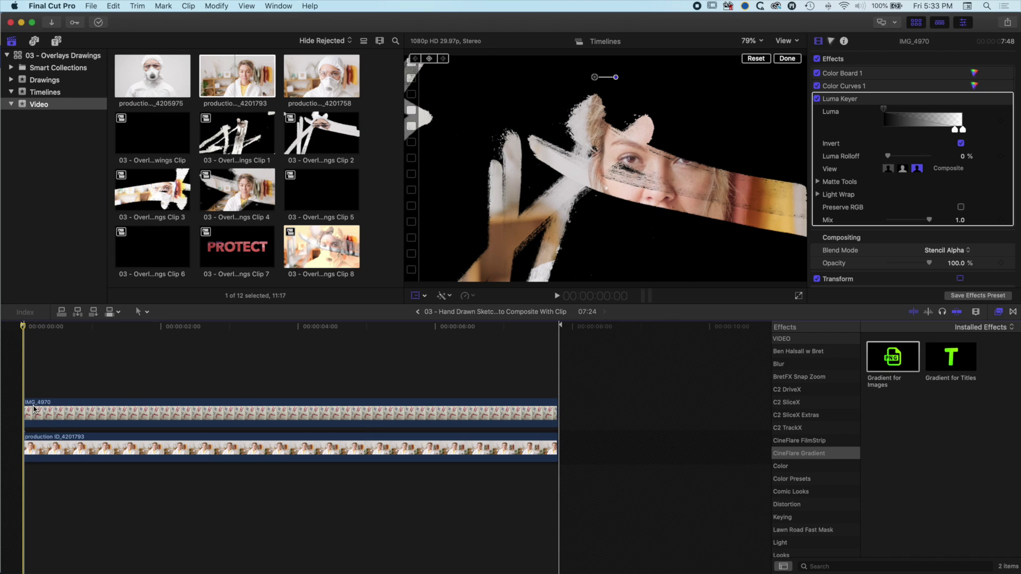
# Cut the IMG_4970 matte twice with the Blade tool near its start, isolating a six-frame middle section beginning at frame 7.
pyautogui.press('super+equal')
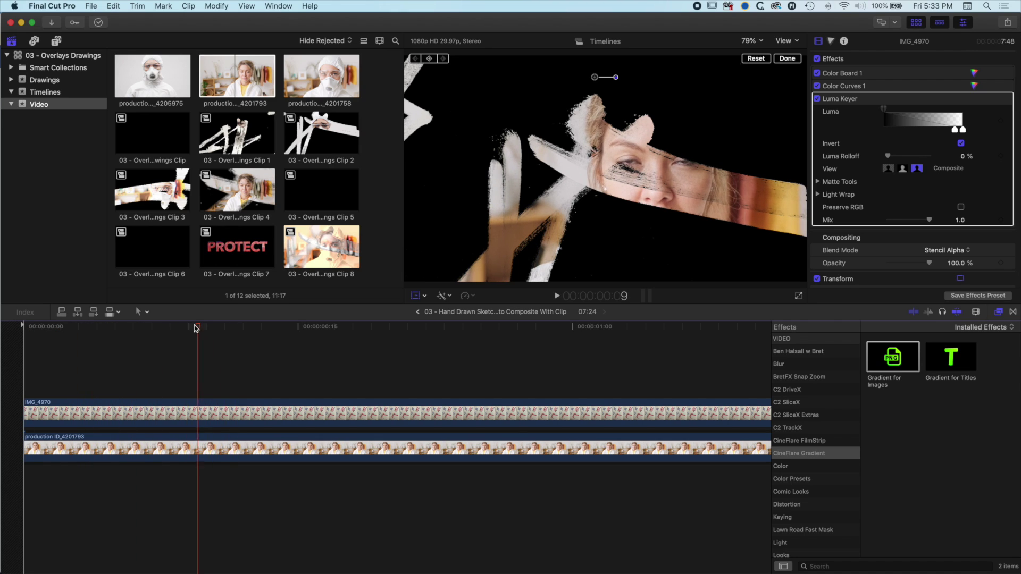
pyautogui.click(162, 327)
pyautogui.click(146, 311)
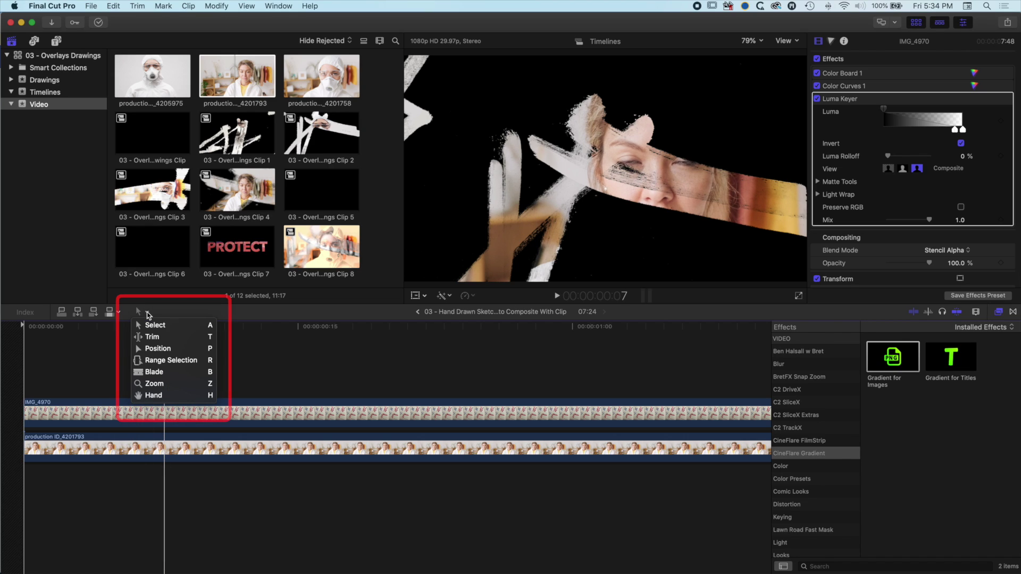
pyautogui.click(154, 372)
pyautogui.click(167, 409)
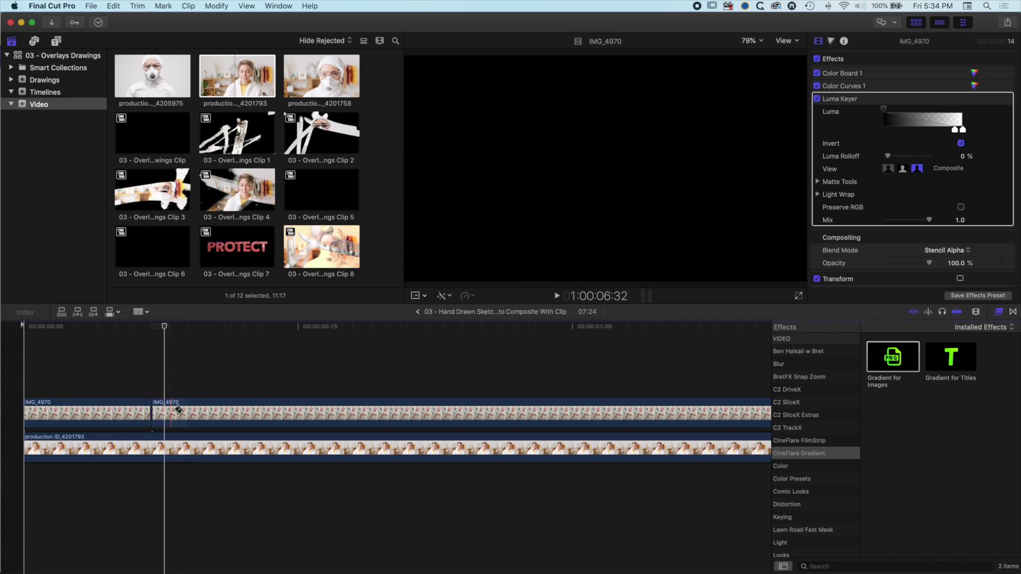
pyautogui.click(276, 411)
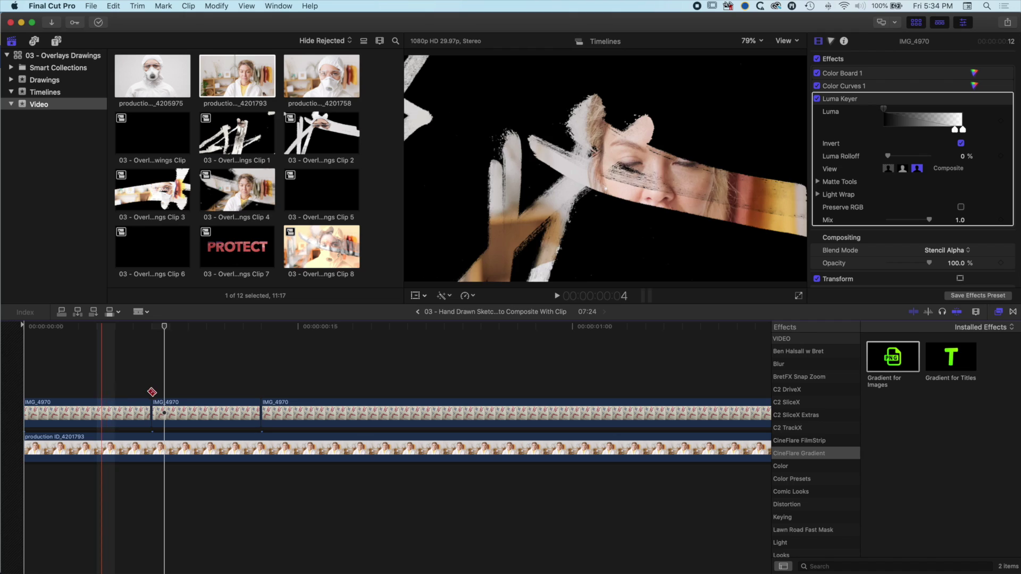
# Turn off the Luma Keyer's Invert option on the six-frame middle section of IMG_4970 and compare it with the section before it.
pyautogui.click(141, 312)
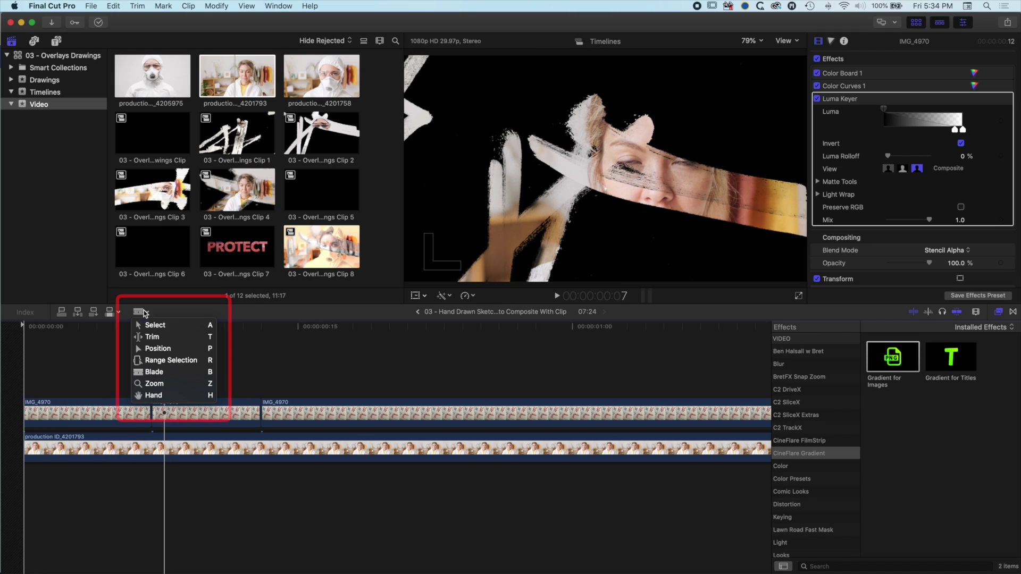
pyautogui.click(154, 326)
pyautogui.click(183, 415)
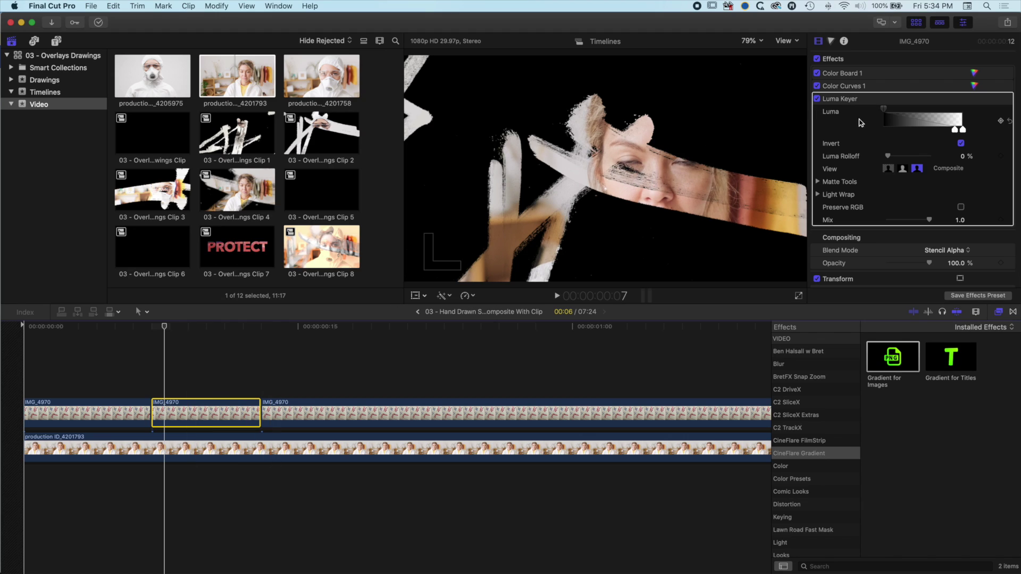
pyautogui.click(961, 143)
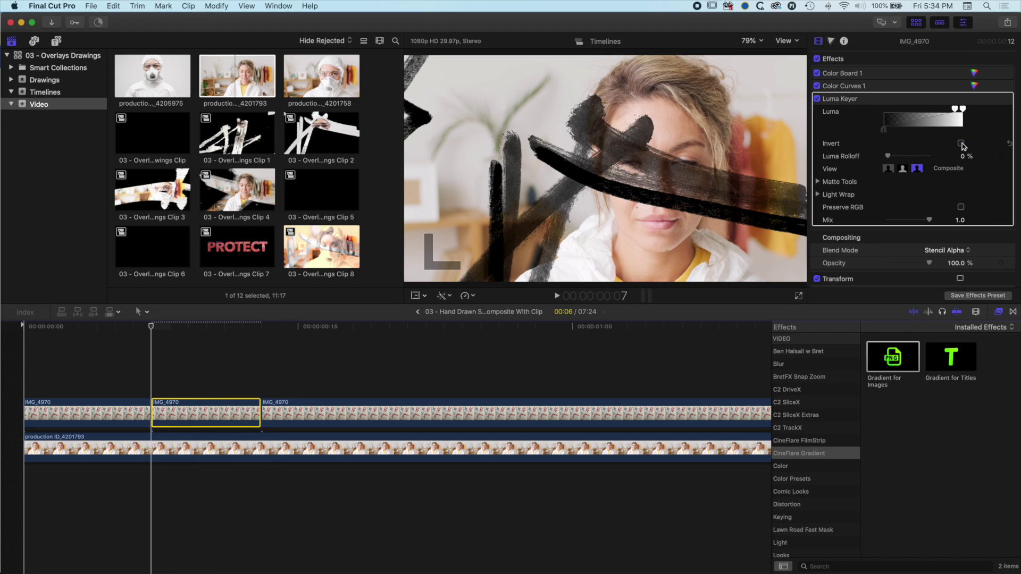
pyautogui.click(161, 327)
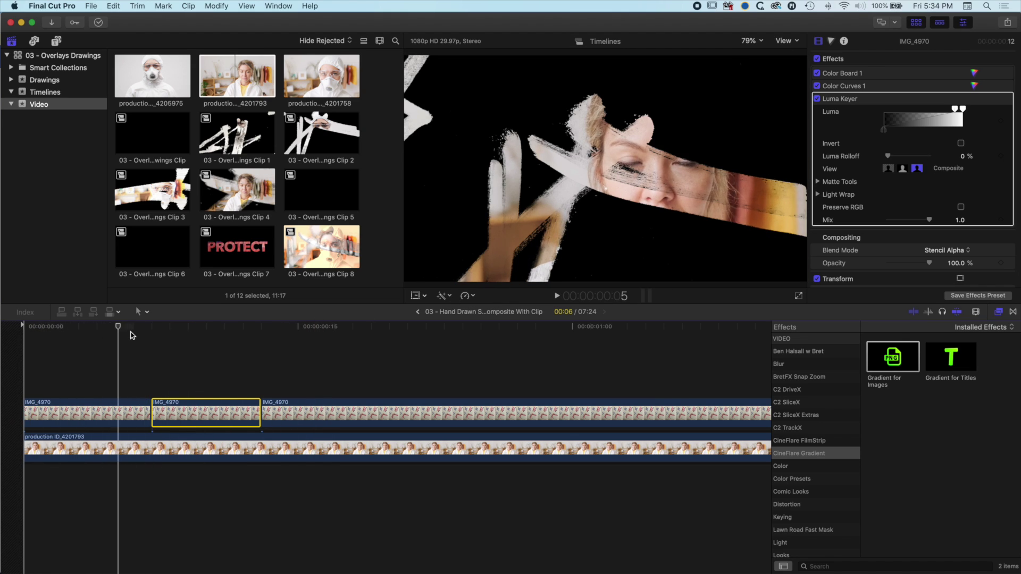
pyautogui.click(233, 326)
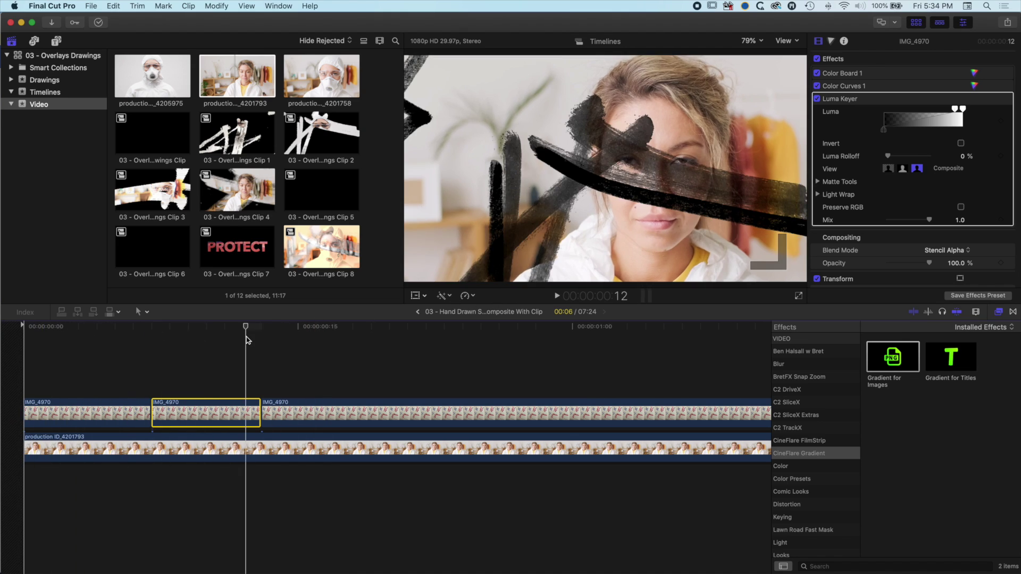
pyautogui.click(126, 327)
pyautogui.click(182, 327)
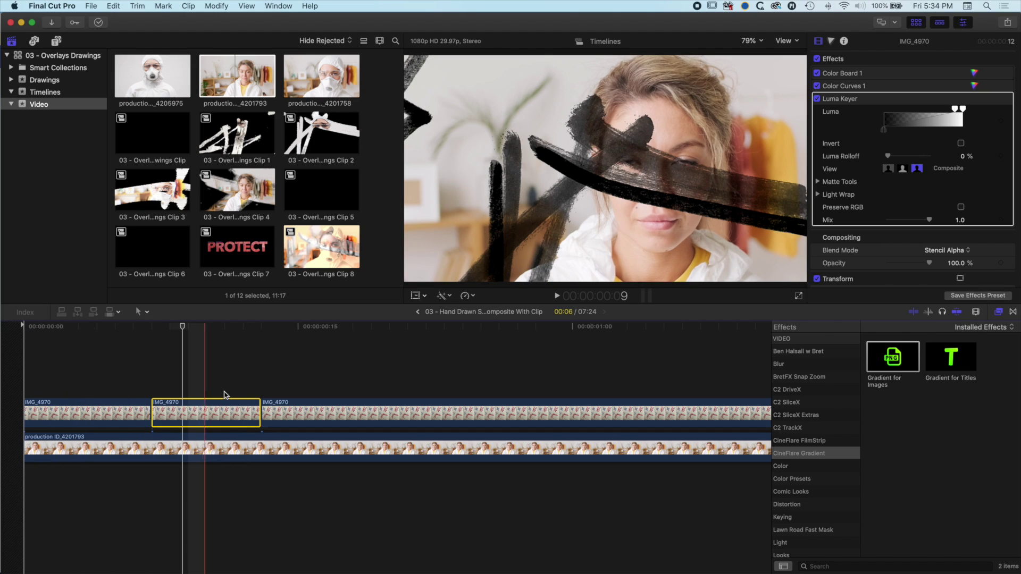
# Increase the middle IMG_4970 section's contrast by lowering the shadow point on the Luma curve of Color Curves 1.
pyautogui.click(833, 41)
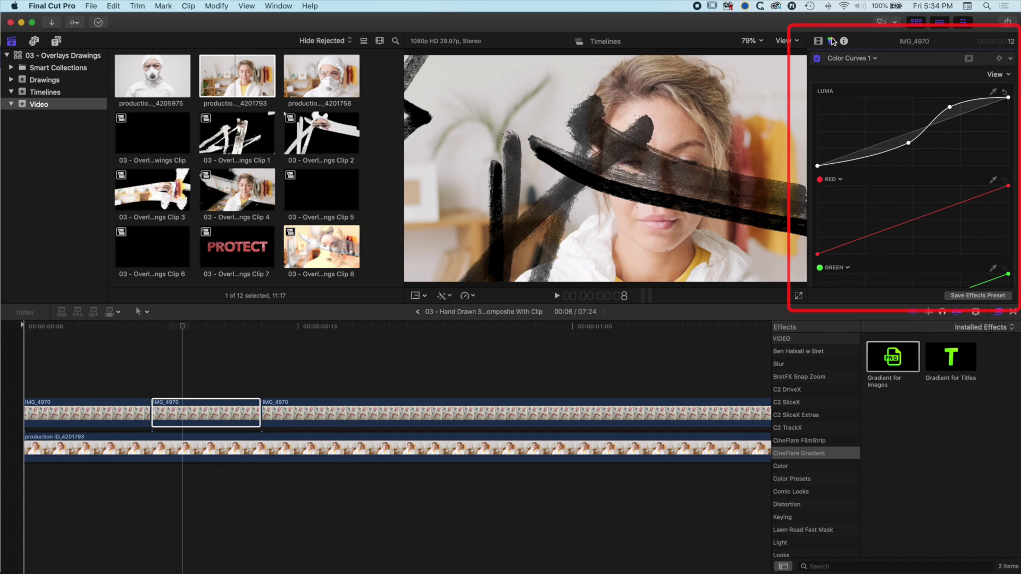
pyautogui.moveTo(909, 146); pyautogui.dragTo(909, 156)
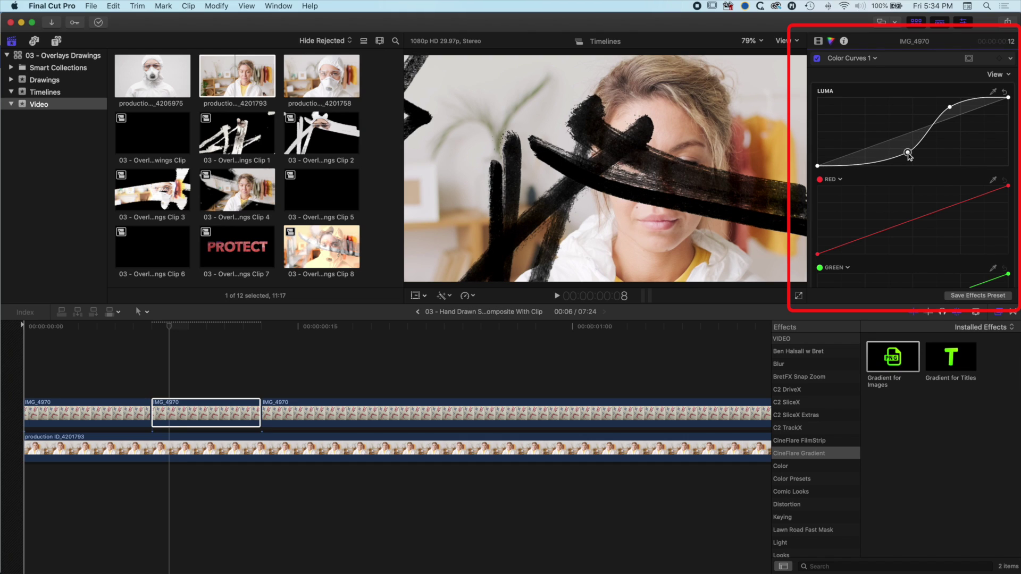
pyautogui.click(949, 108)
# Steepen the Luma curve of Color Curves 1 on the first IMG_4970 section by lowering its shadow point, and preview the matte.
pyautogui.click(87, 415)
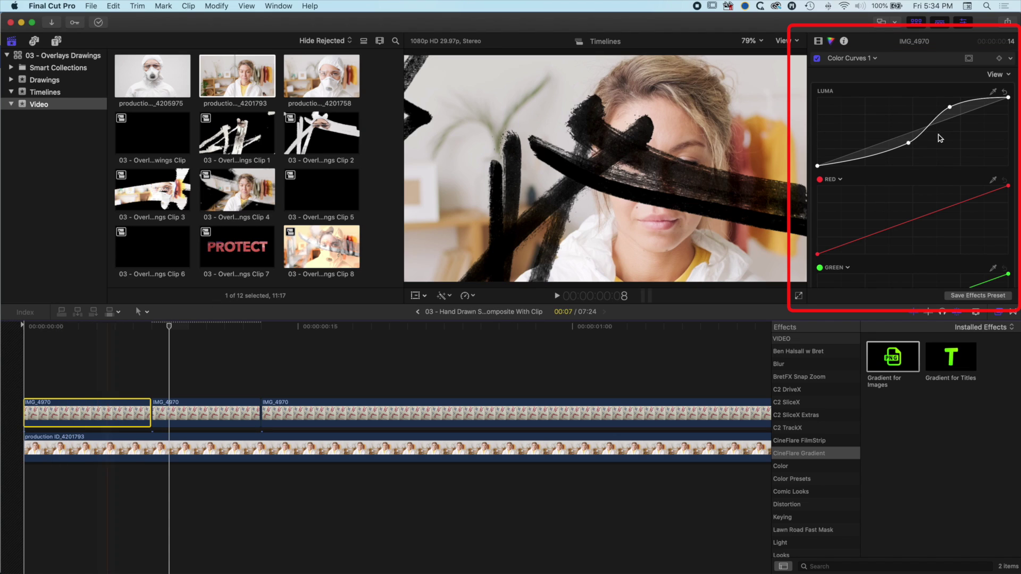
pyautogui.moveTo(909, 144); pyautogui.dragTo(909, 147)
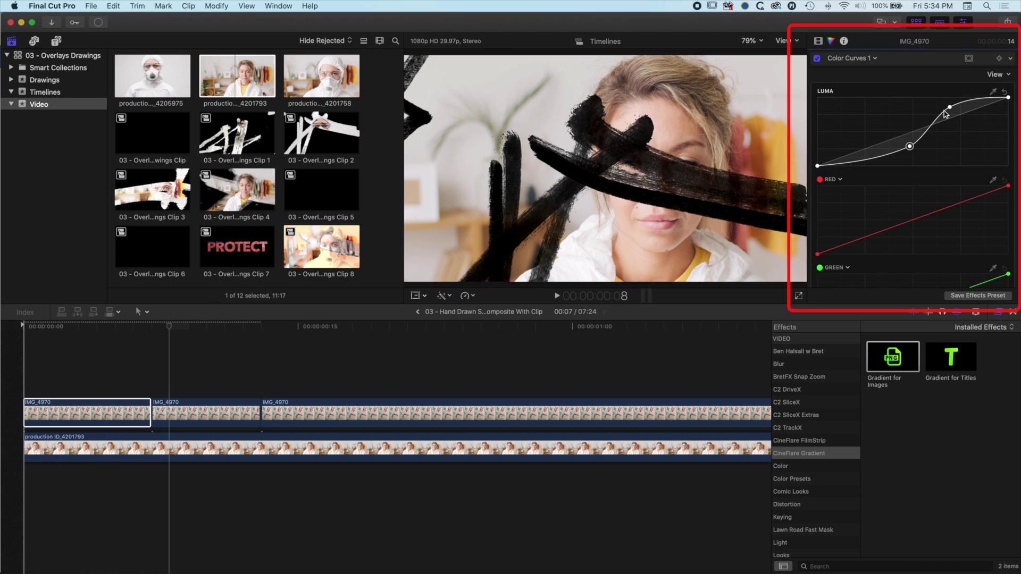
pyautogui.moveTo(910, 147); pyautogui.dragTo(911, 154)
pyautogui.click(90, 334)
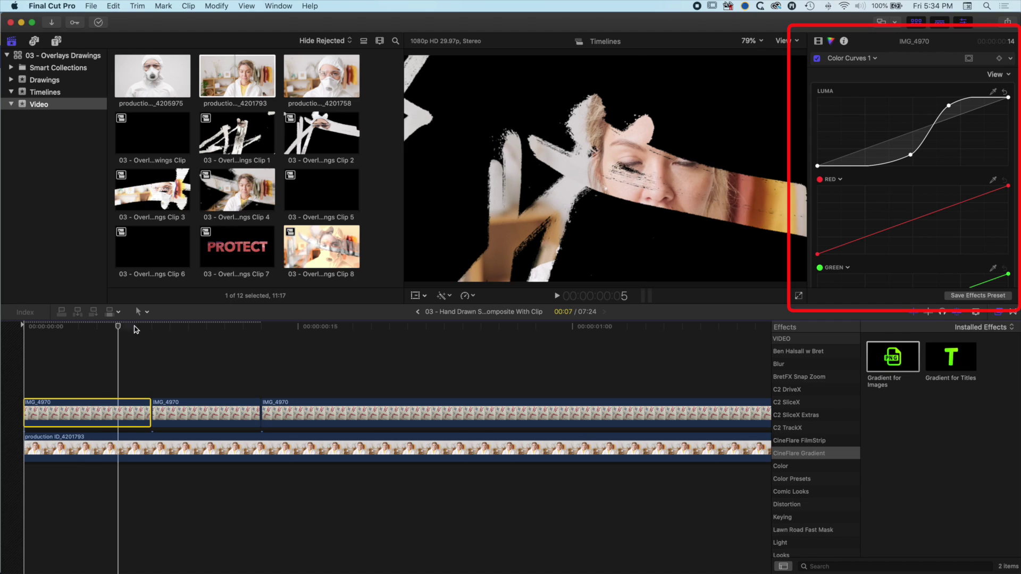
# Delete the long remaining IMG_4970 section and extend the second short section so it ends at frame 15.
pyautogui.click(151, 328)
pyautogui.moveTo(137, 329); pyautogui.dragTo(182, 333)
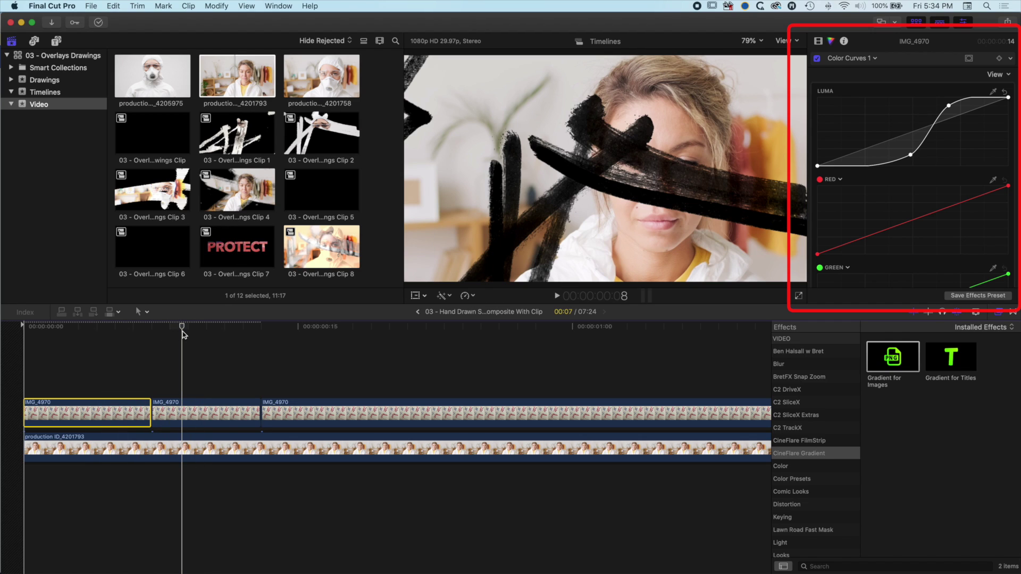
pyautogui.press('super+minus')
pyautogui.press('super+minus')
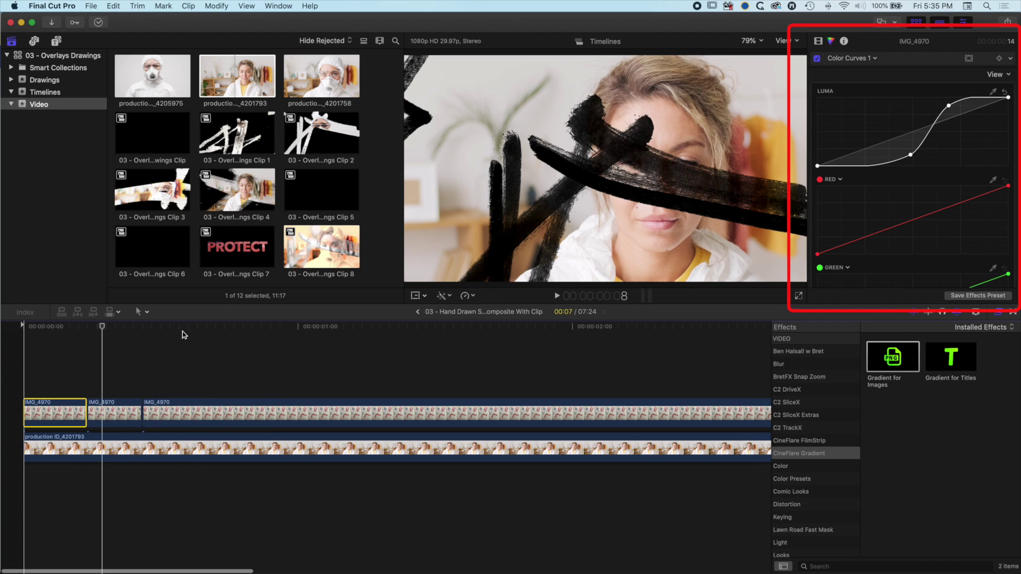
pyautogui.moveTo(80, 408); pyautogui.dragTo(90, 408)
pyautogui.click(105, 381)
pyautogui.press('Delete')
# Copy the two short IMG_4970 matte sections and paste them twice in a row starting at frame 15.
pyautogui.moveTo(45, 390); pyautogui.dragTo(91, 428)
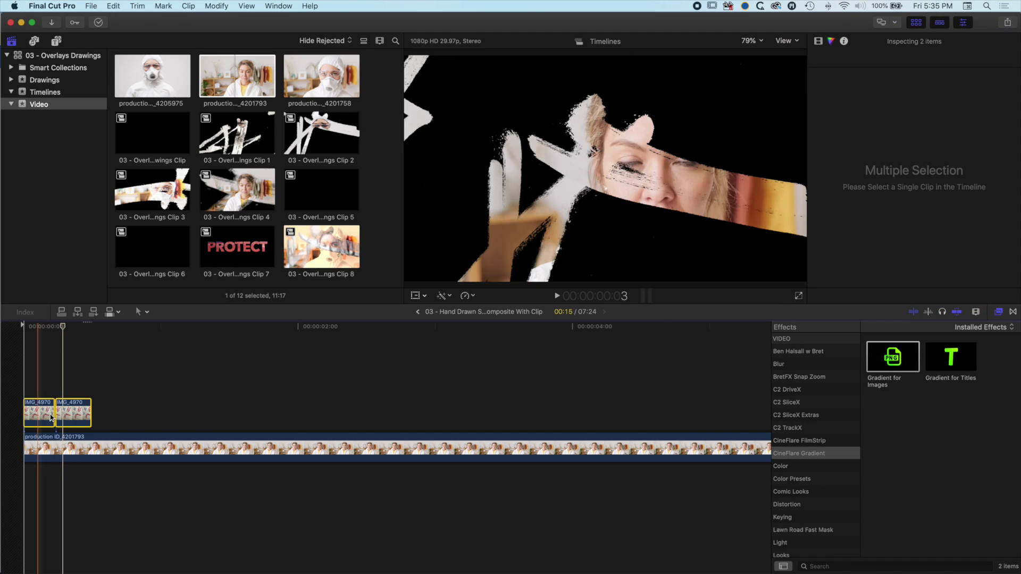
pyautogui.moveTo(63, 326); pyautogui.dragTo(93, 331)
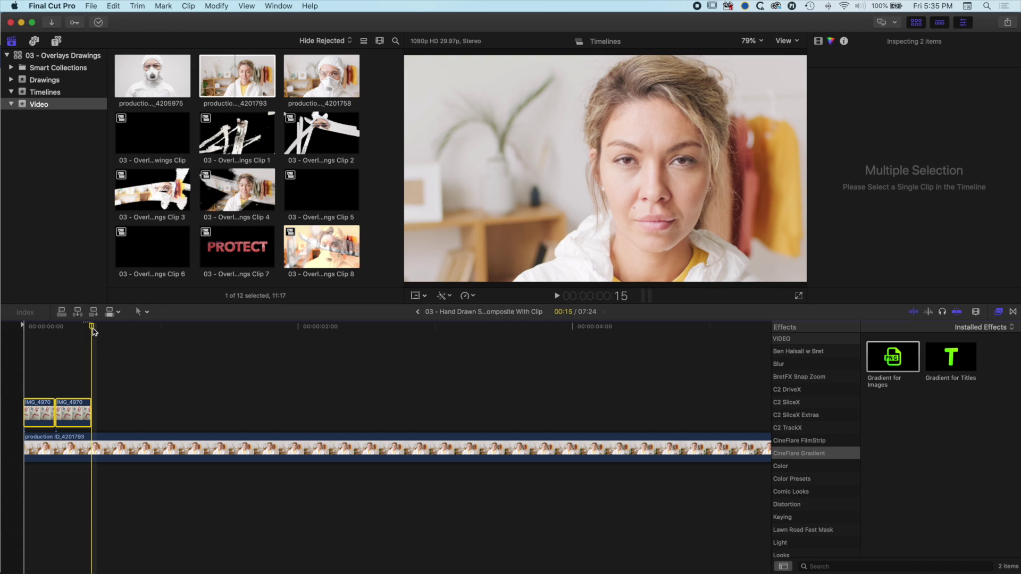
pyautogui.press('super+v')
pyautogui.press('super+v')
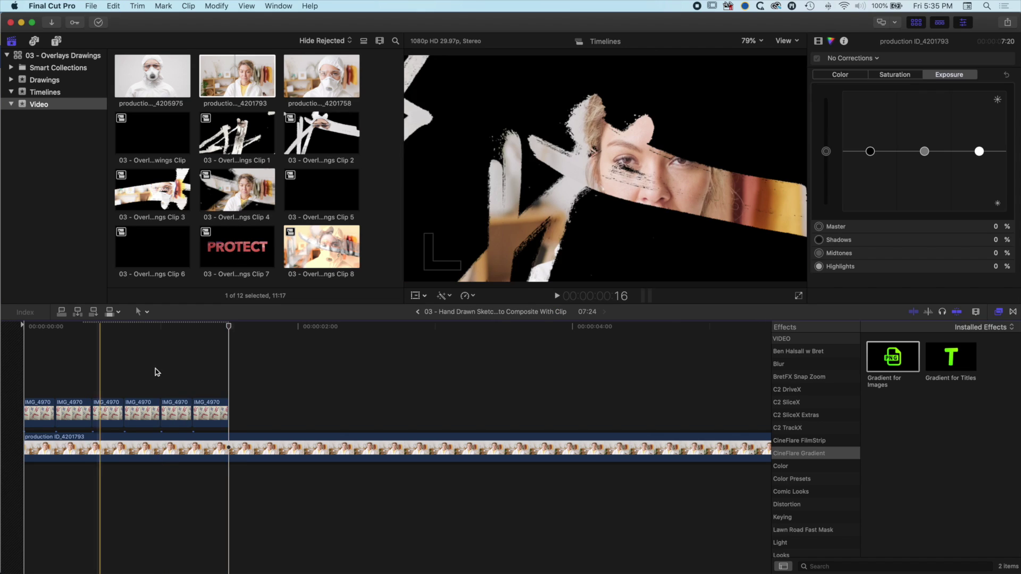
# Duplicate all six IMG_4970 sections by copying them and pasting the set at 1:15.
pyautogui.moveTo(245, 386); pyautogui.dragTo(25, 430)
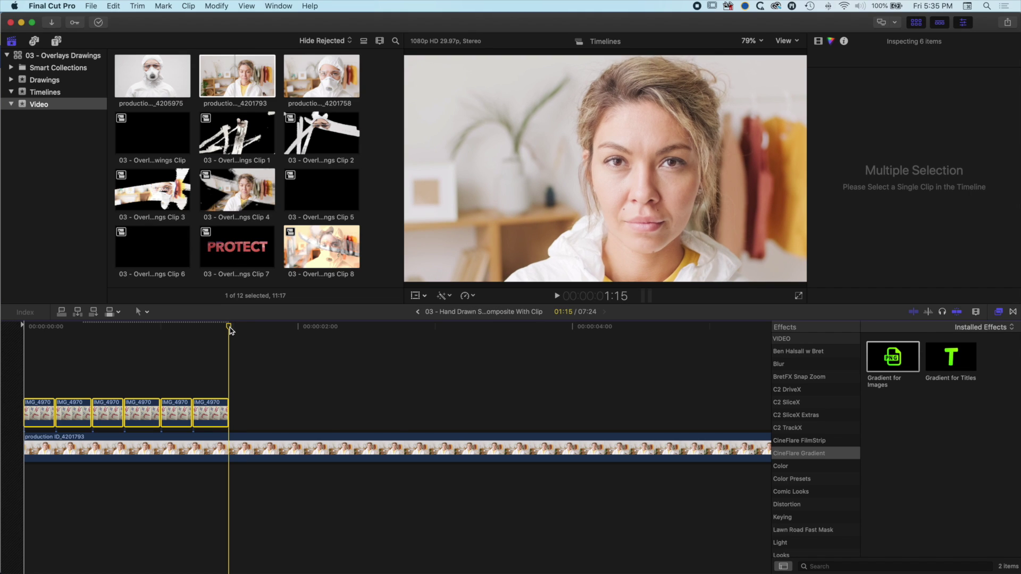
pyautogui.press('super+v')
pyautogui.moveTo(229, 327); pyautogui.dragTo(434, 328)
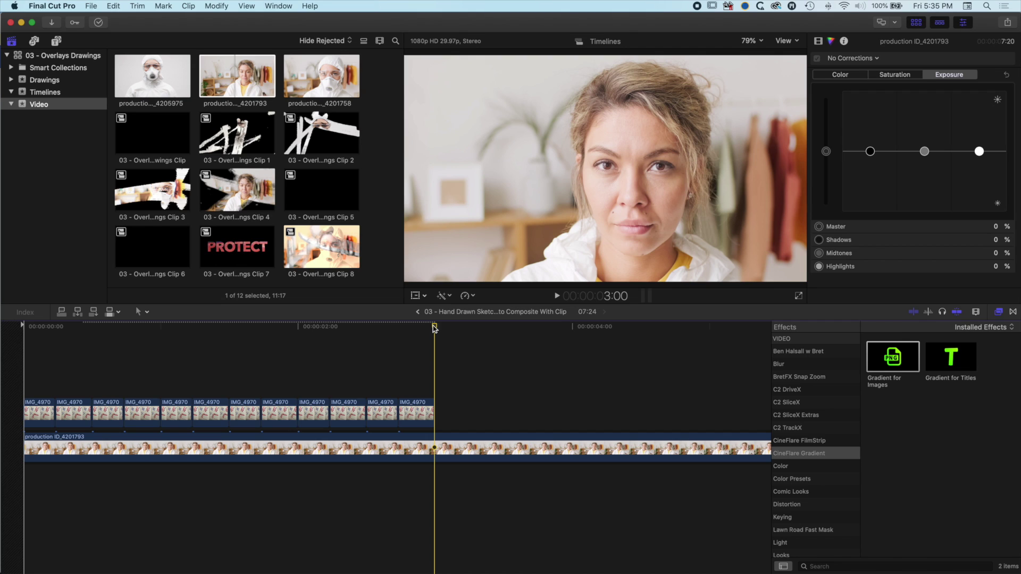
# Copy all twelve IMG_4970 sections and paste the set twice from 3:00, extending the alternating matte to 9:00.
pyautogui.press('super+minus')
pyautogui.moveTo(270, 378); pyautogui.dragTo(29, 416)
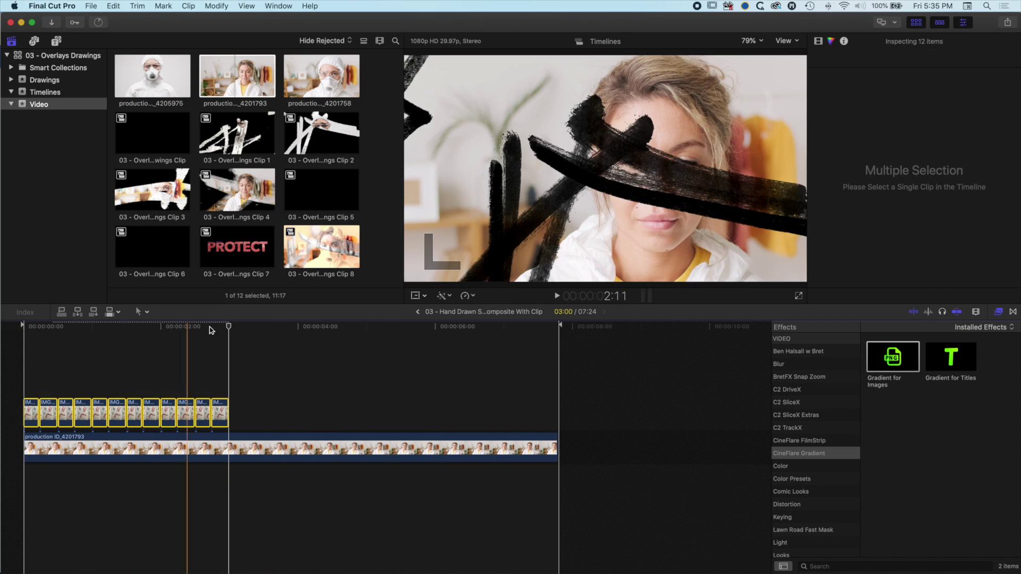
pyautogui.press('super+c')
pyautogui.hotkey('alt', 'v')
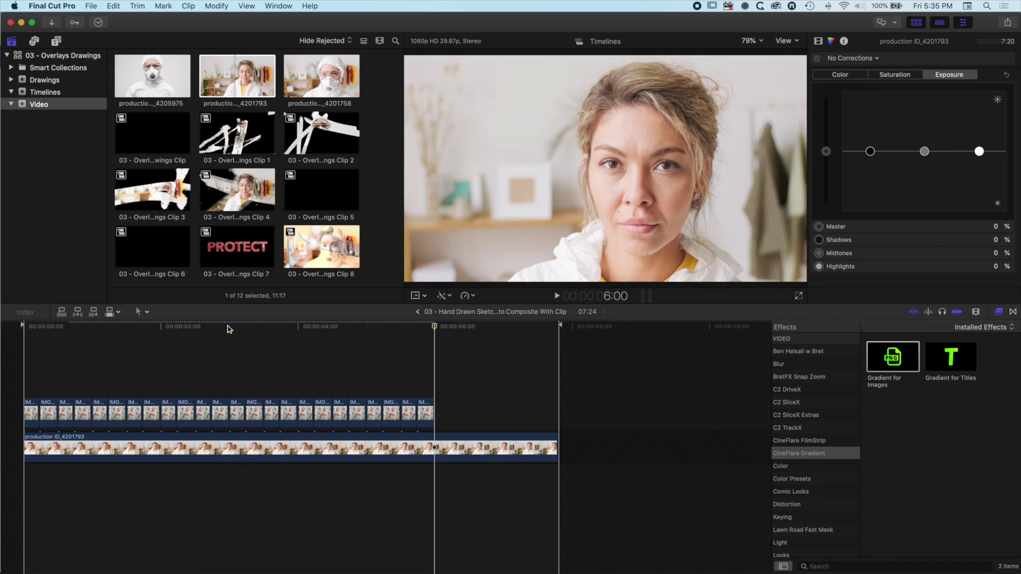
pyautogui.hotkey('alt', 'v')
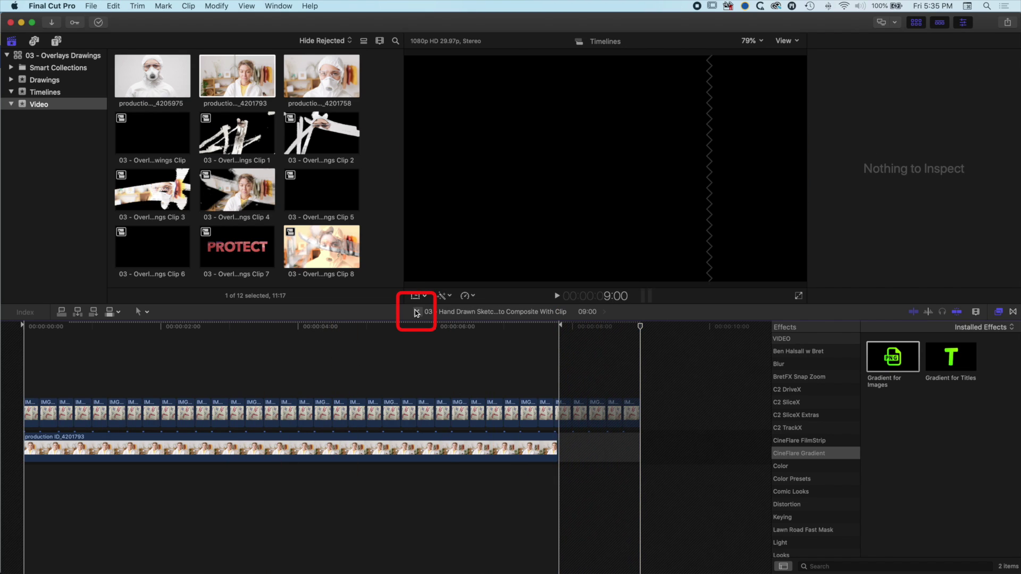
# Return to the parent timeline and play the flickering sketch composite from about the two-second mark.
pyautogui.click(416, 312)
pyautogui.moveTo(193, 332); pyautogui.dragTo(163, 332)
pyautogui.press('space')
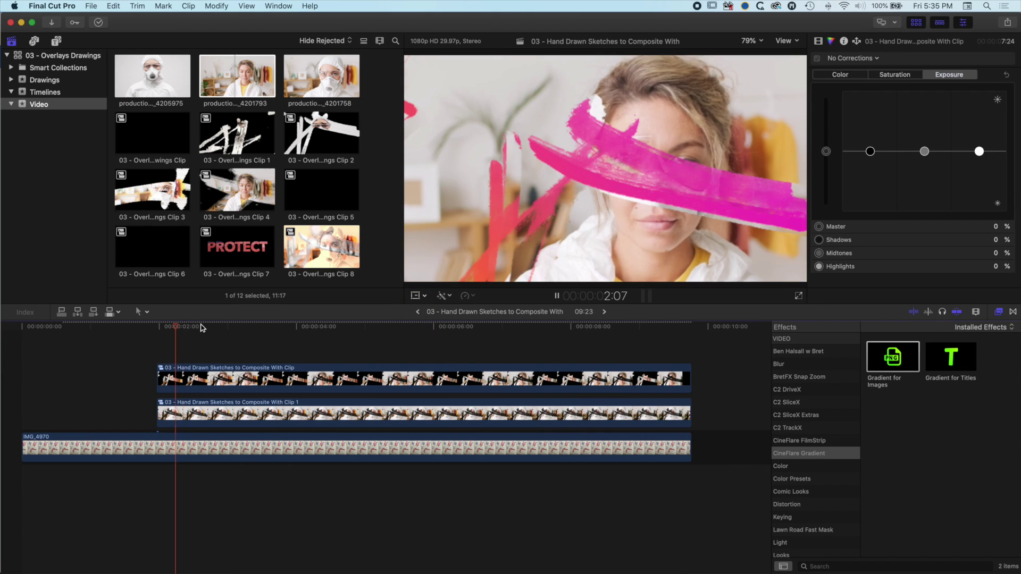
pyautogui.moveTo(201, 328); pyautogui.dragTo(169, 333)
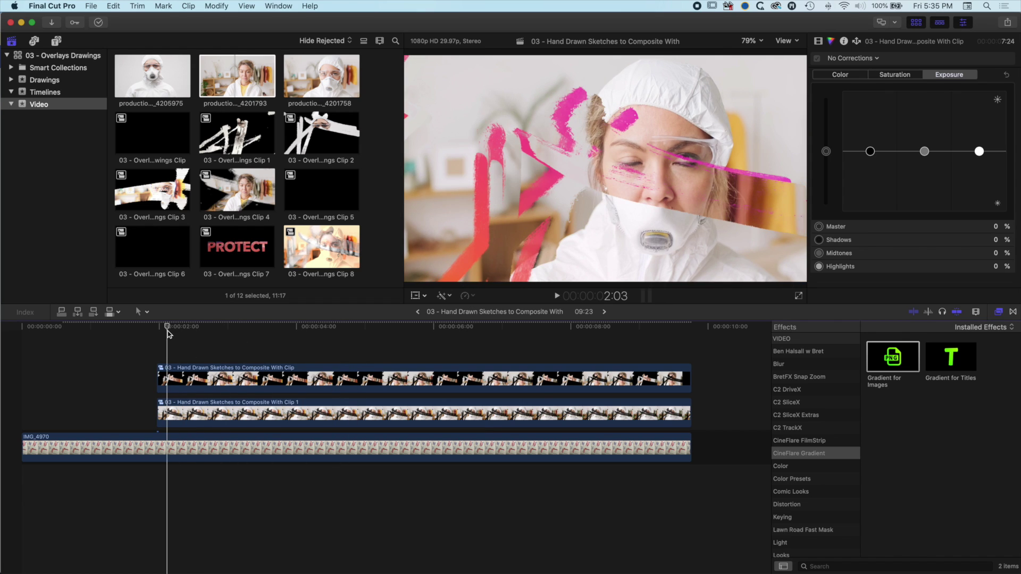
pyautogui.press('space')
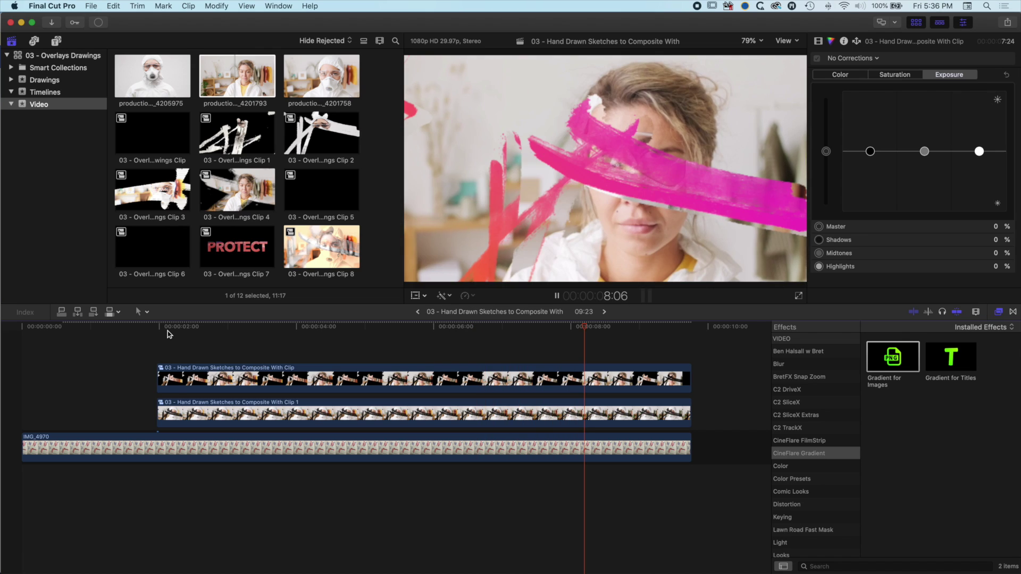
pyautogui.press('space')
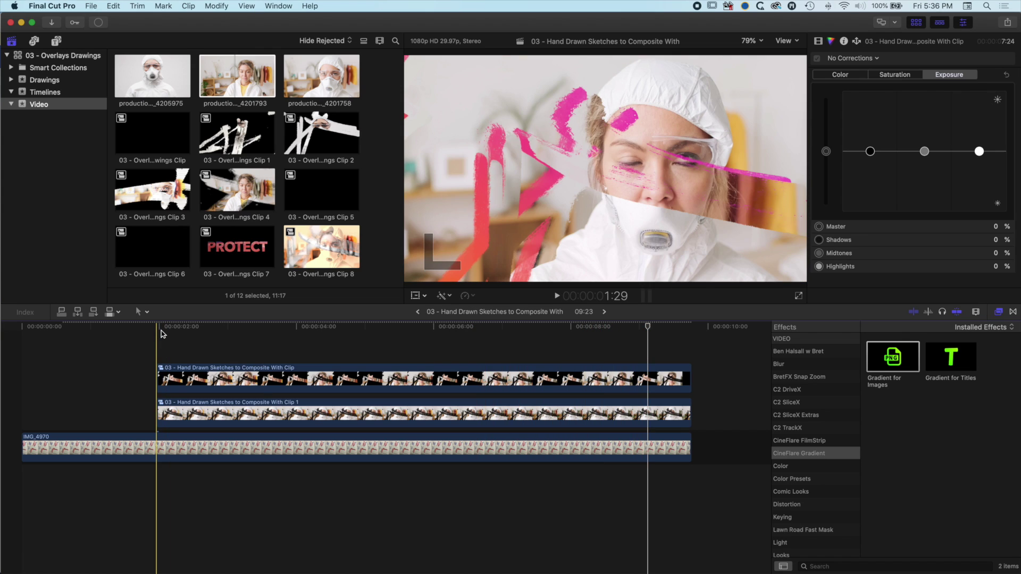
# Open the compound clip 03 - Hand Drawn Sketches to Composite With Clip 1 in its own timeline.
pyautogui.doubleClick(265, 416)
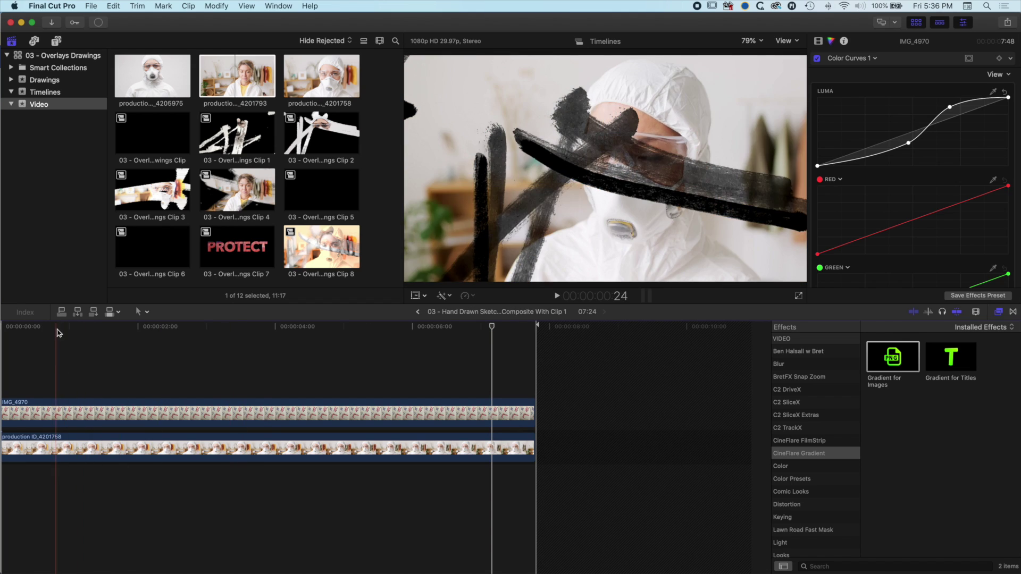
pyautogui.hscroll(-2, 78, 349)
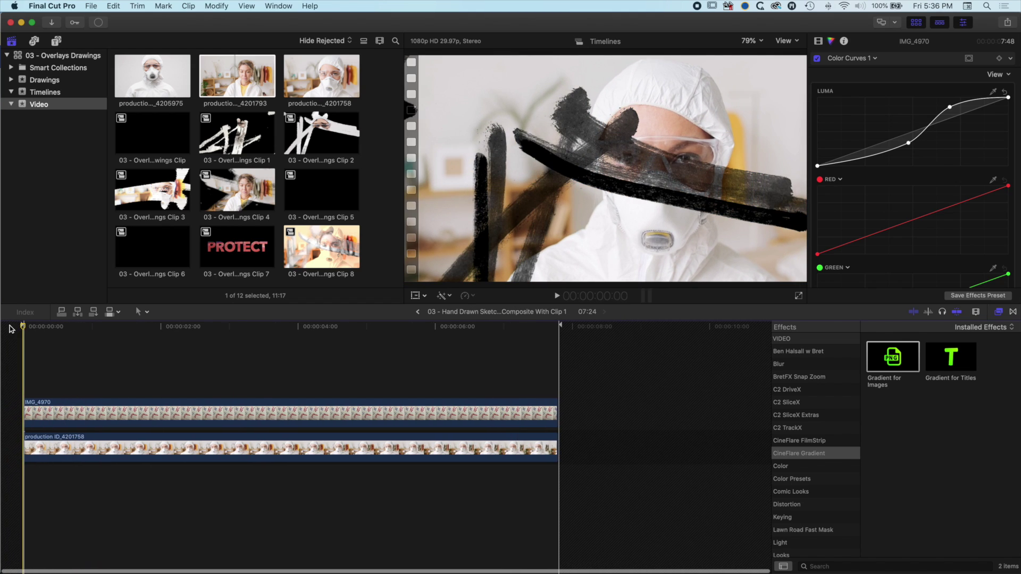
pyautogui.press('super+equal')
pyautogui.press('super+equal')
pyautogui.press('super+equal')
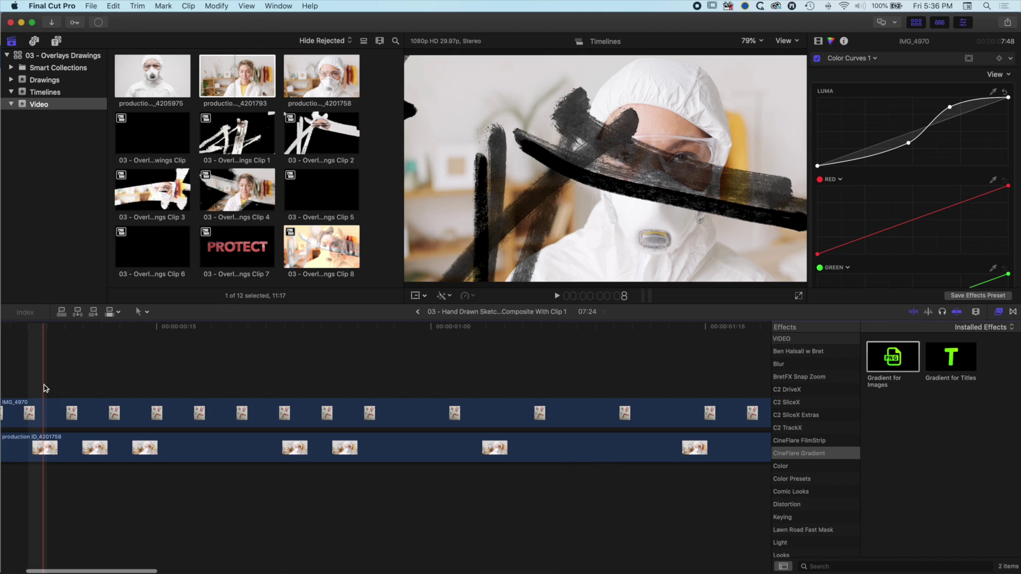
pyautogui.moveTo(72, 334); pyautogui.dragTo(162, 341)
pyautogui.press('b')
pyautogui.click(153, 413)
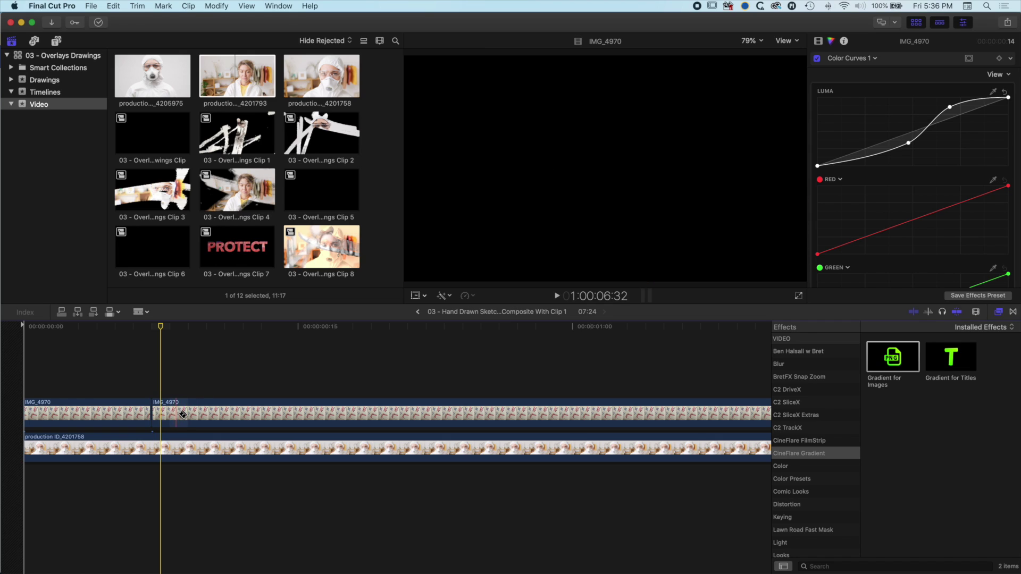
pyautogui.press('a')
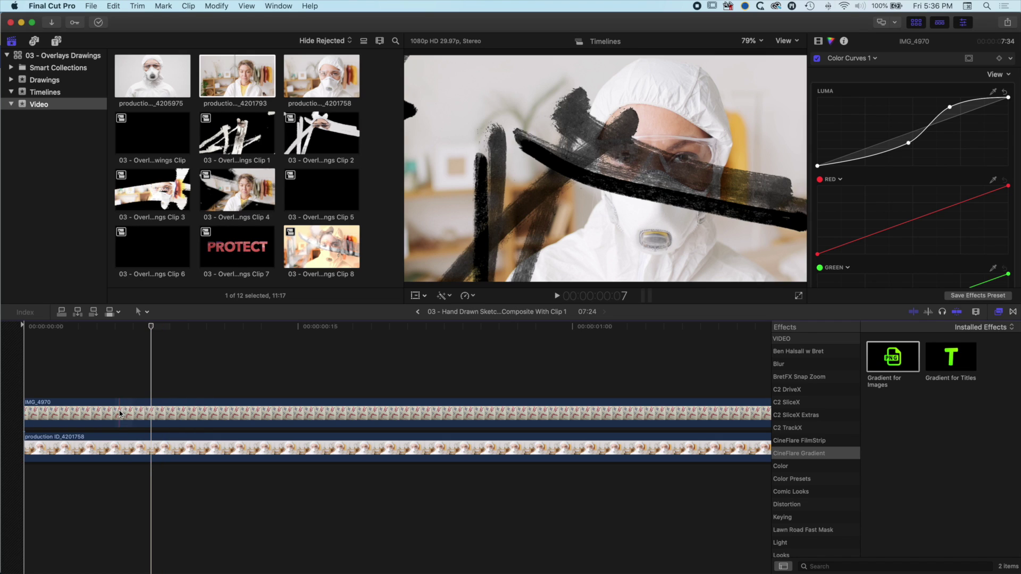
pyautogui.press('super+z')
# Steepen the IMG_4970 matte's Luma curve in Color Curves 1 by lowering the shadow point, raising the highlight point and adding a point between them.
pyautogui.moveTo(908, 142); pyautogui.dragTo(911, 155)
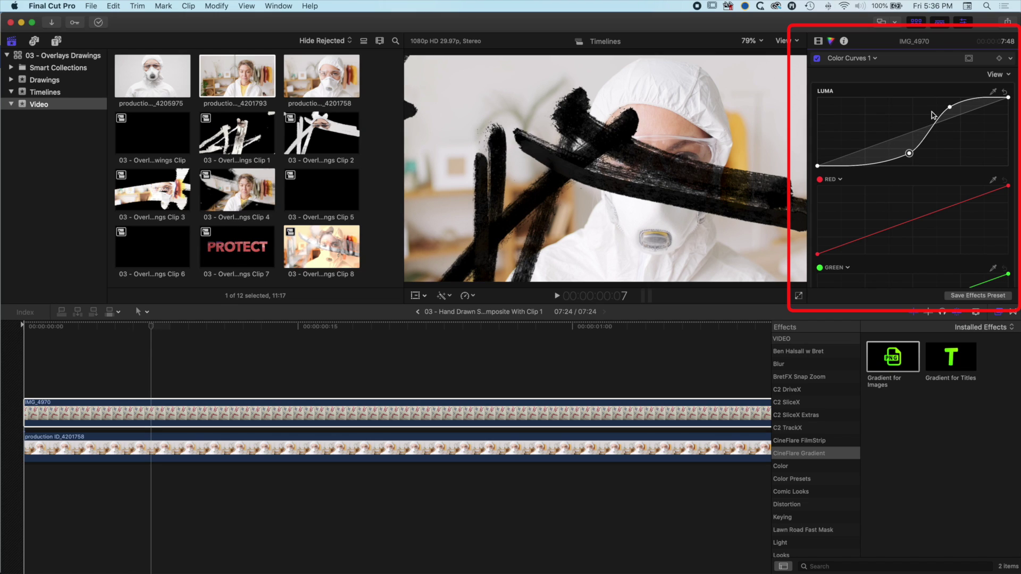
pyautogui.moveTo(950, 108); pyautogui.dragTo(949, 101)
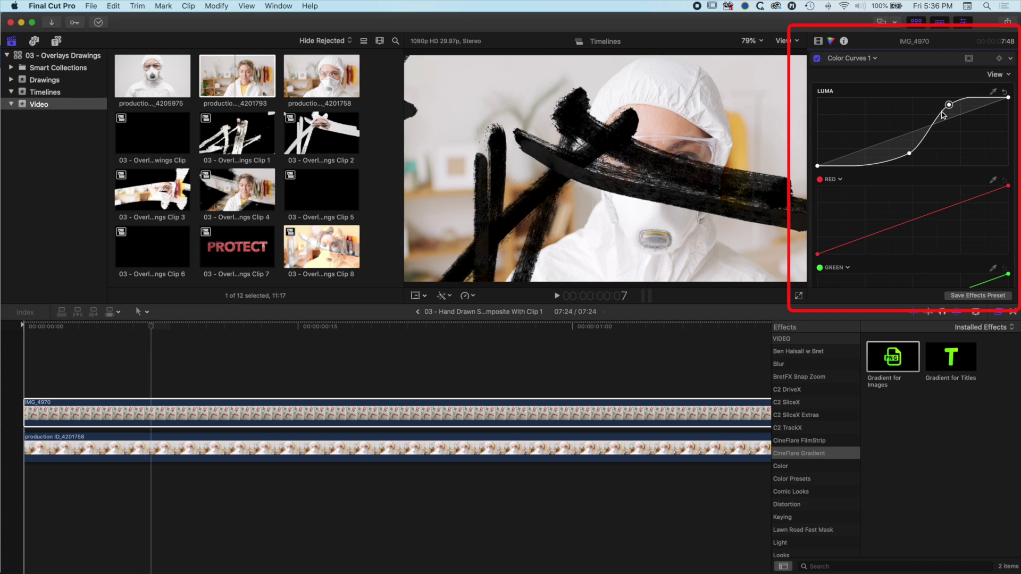
pyautogui.click(924, 139)
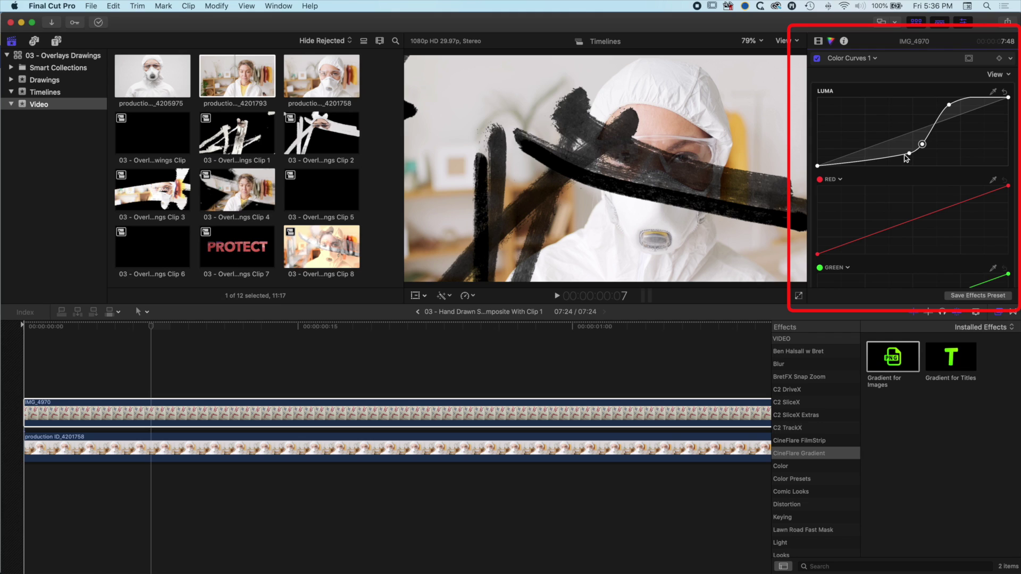
pyautogui.moveTo(910, 154); pyautogui.dragTo(931, 145)
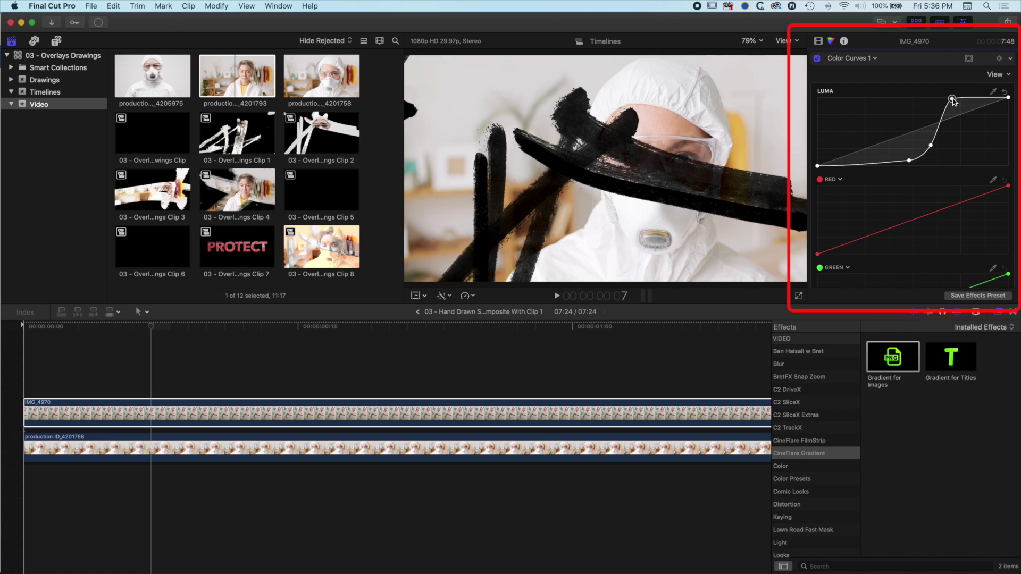
# Set the IMG_4970 matte's exposure in Color Board 1 to 83% highlights and 17% midtones.
pyautogui.click(851, 58)
pyautogui.click(849, 75)
pyautogui.moveTo(979, 103); pyautogui.dragTo(984, 101)
pyautogui.moveTo(924, 158); pyautogui.dragTo(925, 141)
# Cut the IMG_4970 matte with the Blade tool at frames 7 and 14 to make two seven-frame sections.
pyautogui.click(151, 328)
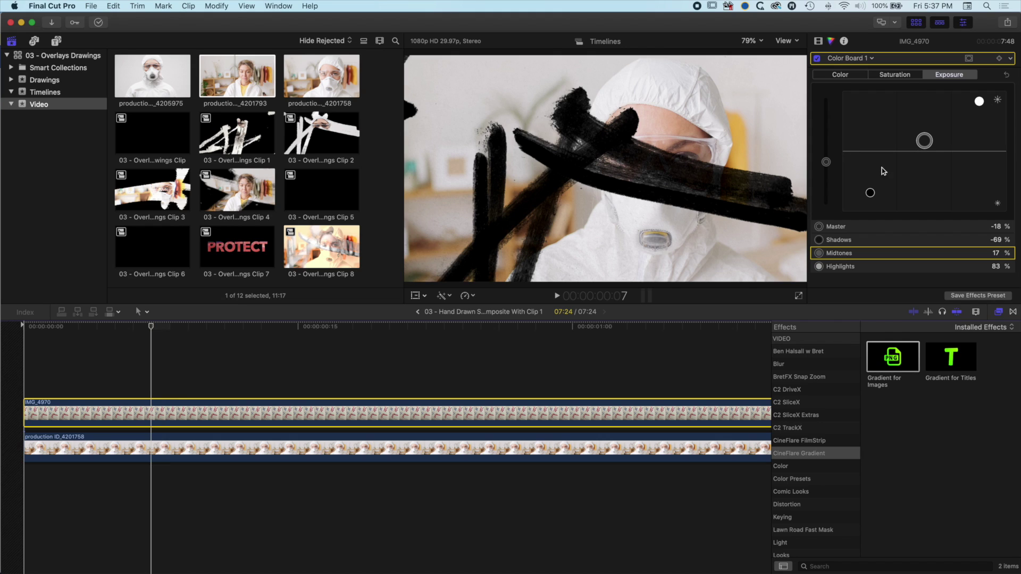
pyautogui.click(141, 311)
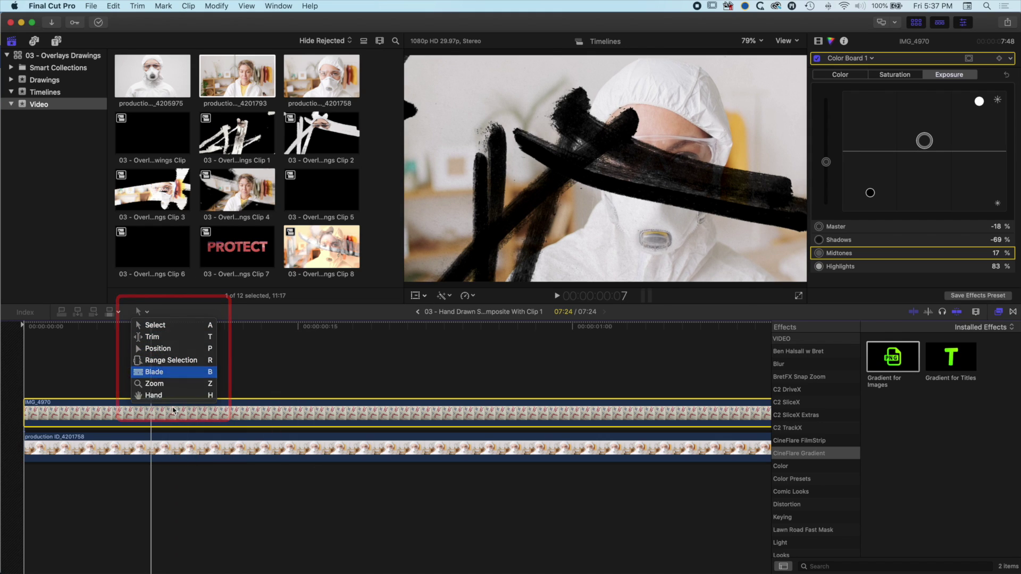
pyautogui.click(160, 372)
pyautogui.click(159, 409)
pyautogui.click(278, 412)
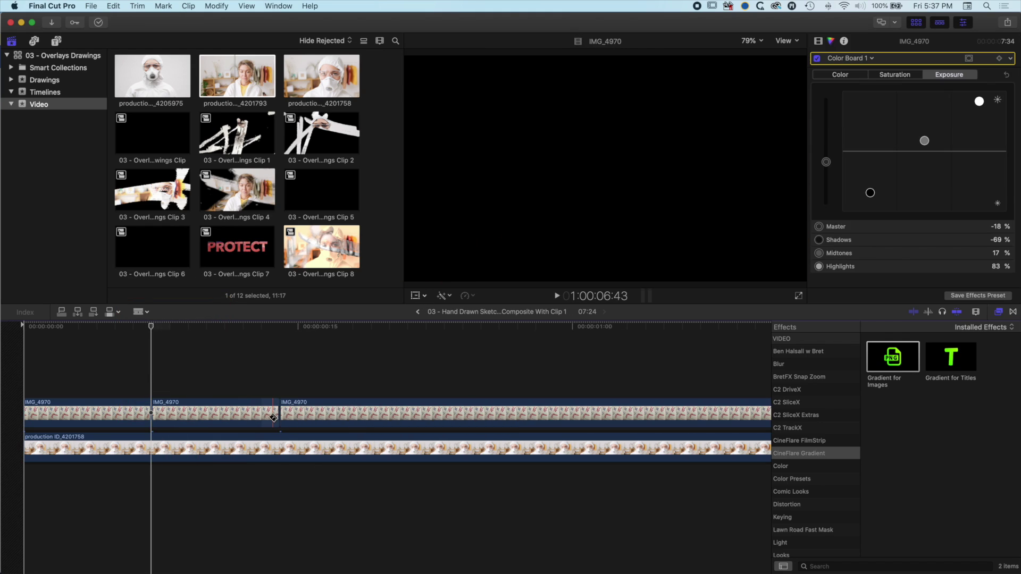
pyautogui.press('a')
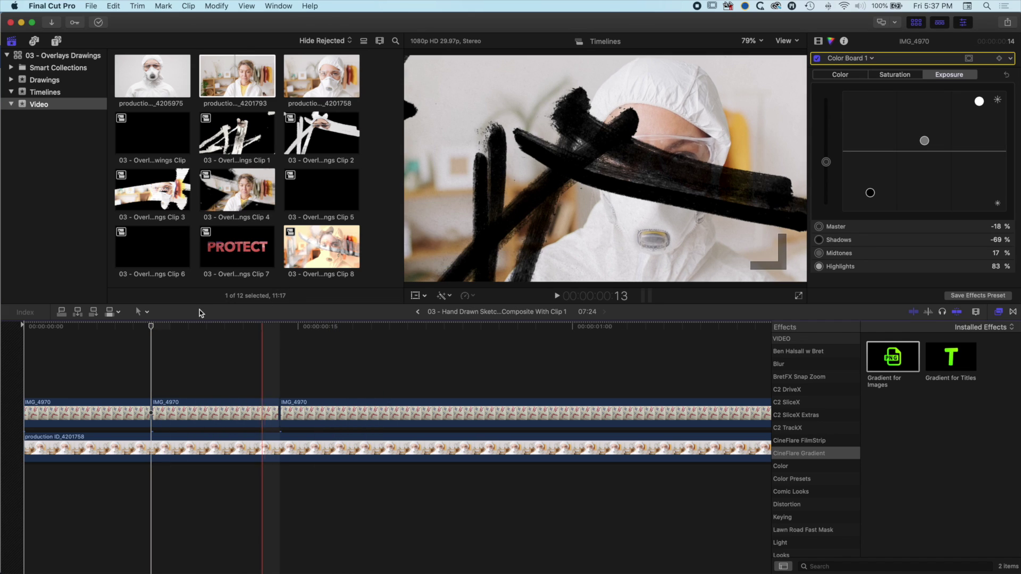
# Switch back to the Select tool and delete the long IMG_4970 section after frame 14.
pyautogui.click(148, 314)
pyautogui.click(160, 326)
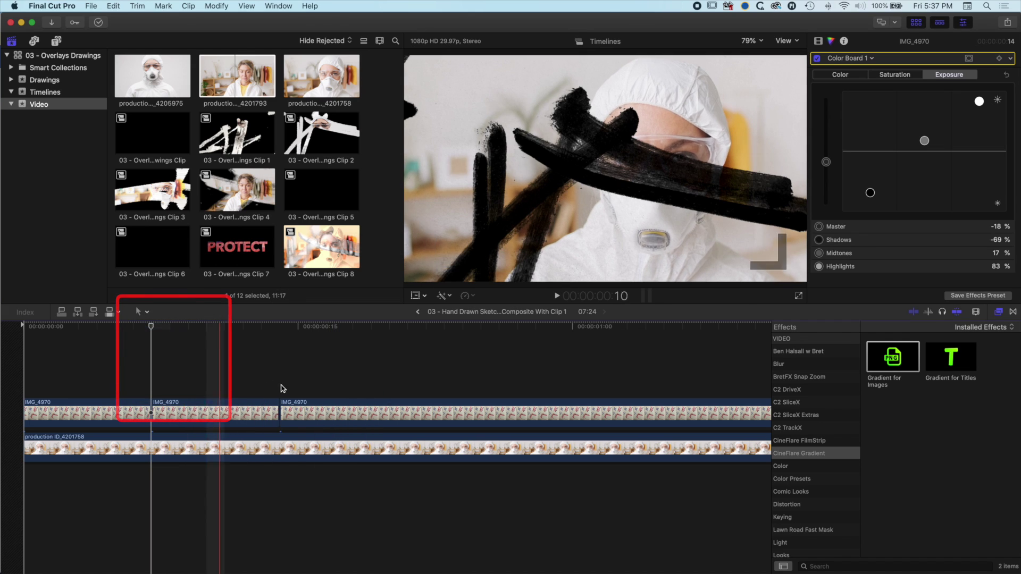
pyautogui.click(320, 415)
pyautogui.press('Delete')
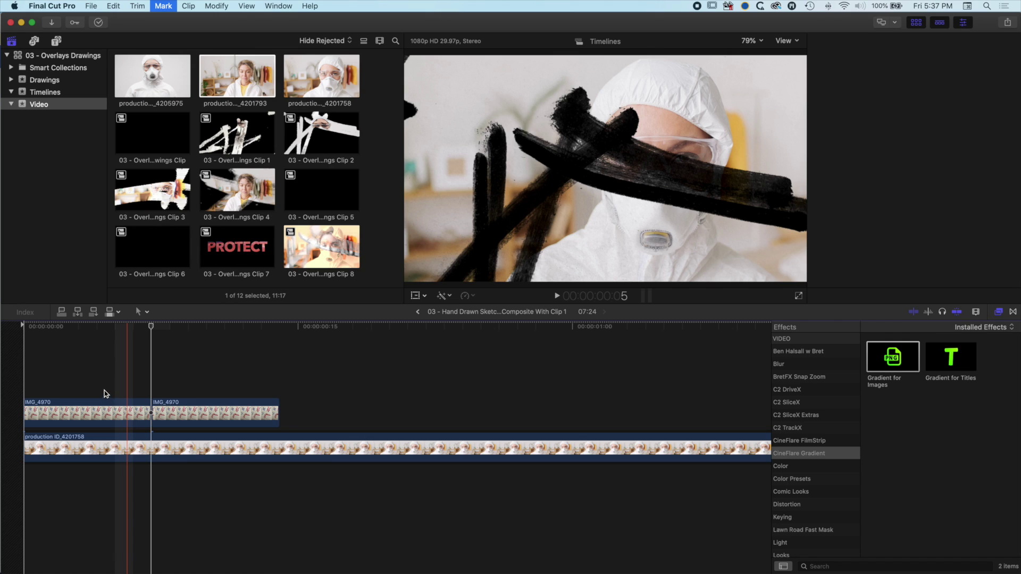
# Turn on the Luma Keyer's Invert option for the second seven-frame IMG_4970 section.
pyautogui.click(94, 324)
pyautogui.click(87, 326)
pyautogui.moveTo(81, 330); pyautogui.dragTo(218, 339)
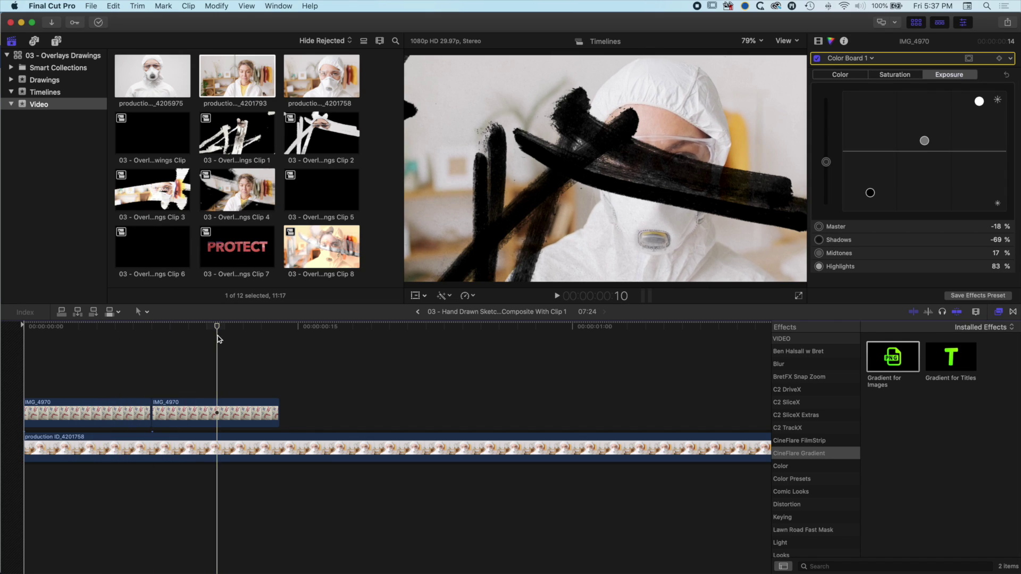
pyautogui.click(212, 420)
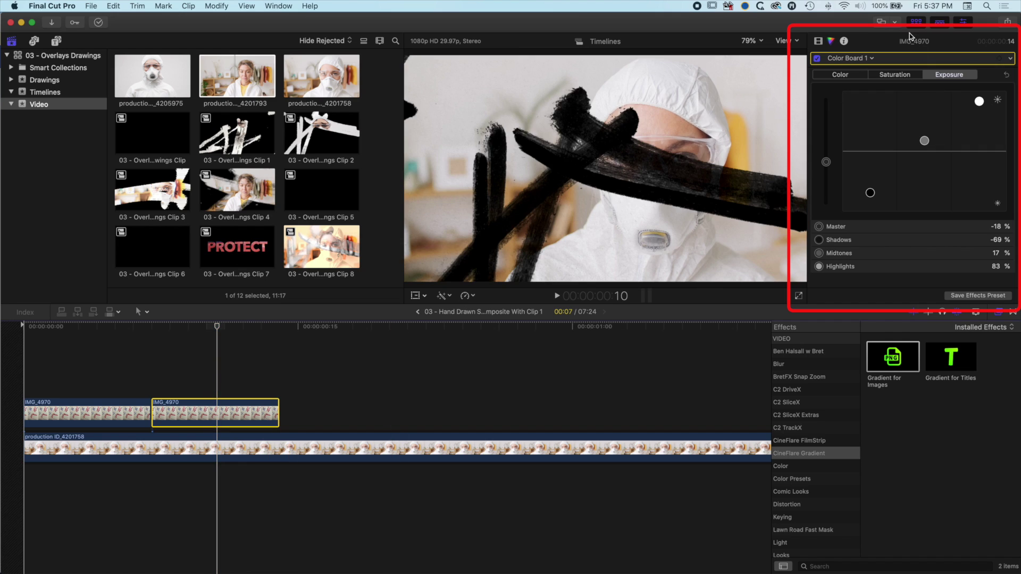
pyautogui.click(818, 41)
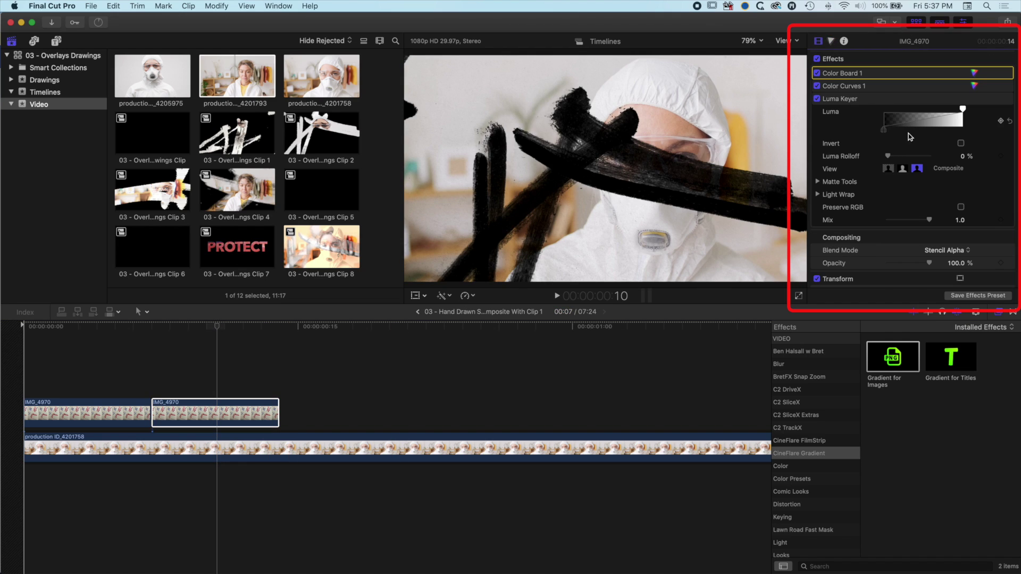
# Copy both seven-frame IMG_4970 sections and paste them repeatedly from frame 14 until the alternating matte reaches 7:00.
pyautogui.moveTo(287, 372); pyautogui.dragTo(144, 420)
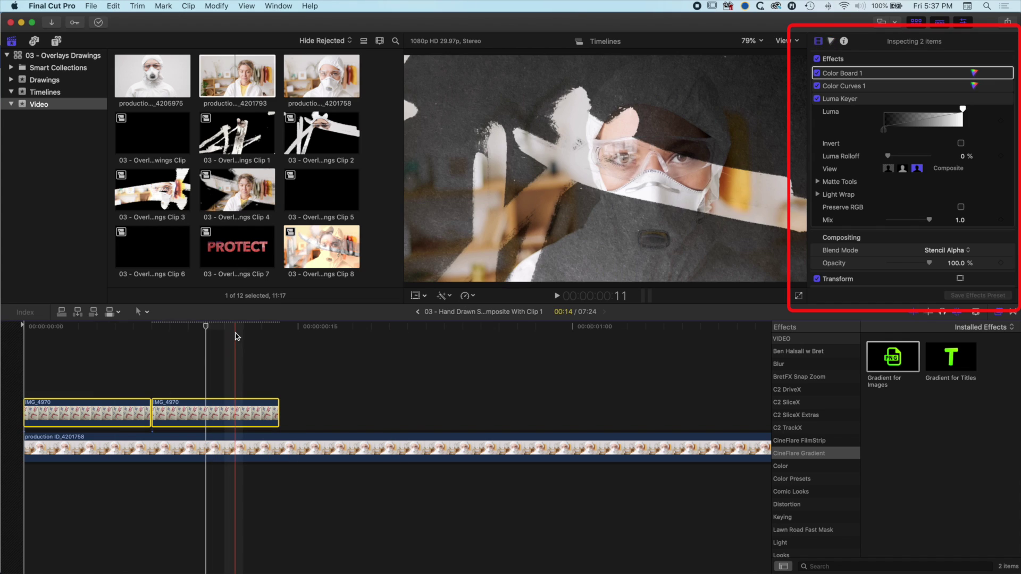
pyautogui.moveTo(268, 334); pyautogui.dragTo(284, 336)
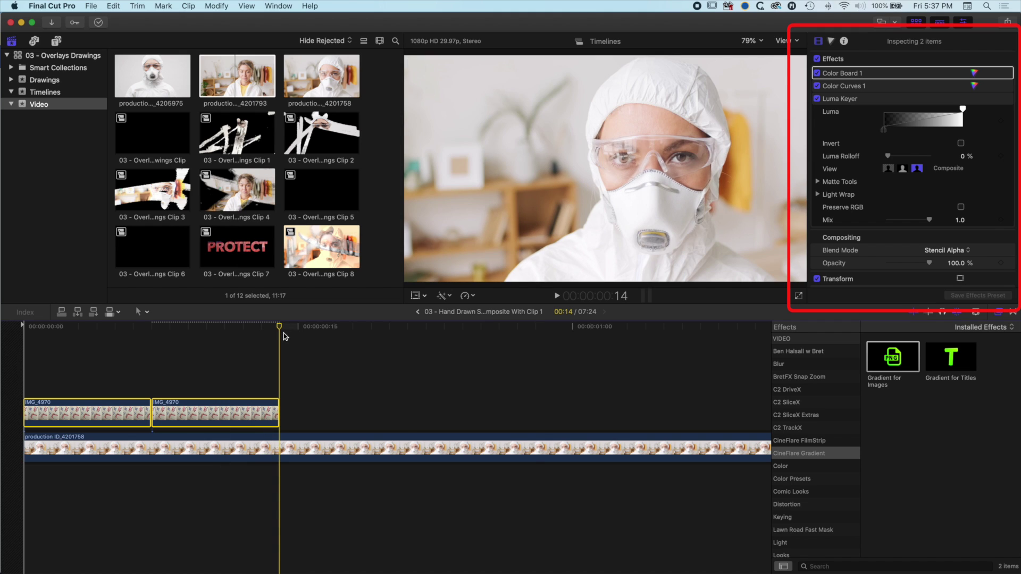
pyautogui.press('super+c')
pyautogui.press('super+v')
pyautogui.press('super+v')
pyautogui.press('super+v')
pyautogui.press('super+v')
pyautogui.press('super+minus')
pyautogui.press('super+minus')
pyautogui.press('super+minus')
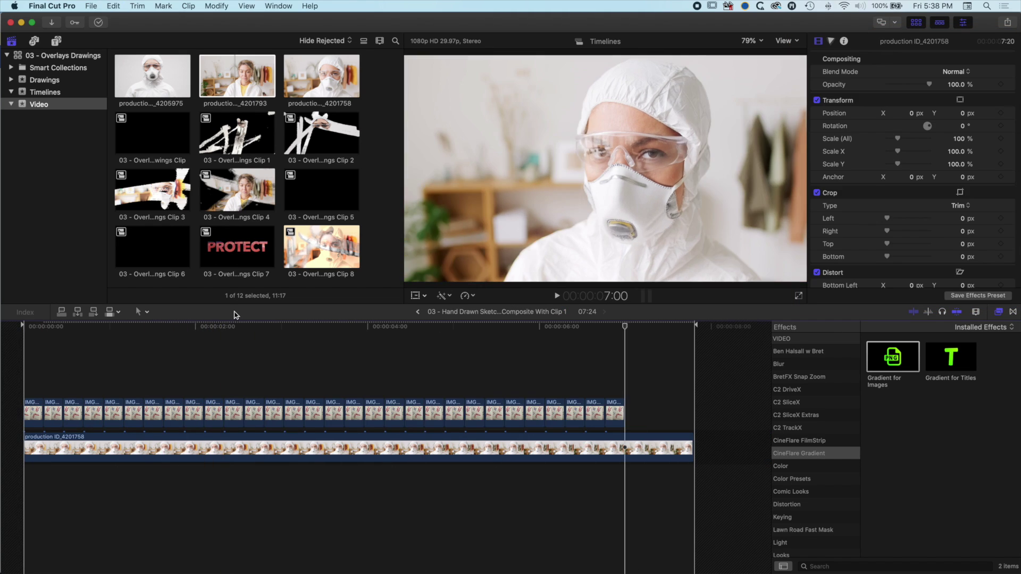
# Finish pasting the repeated matte sections, then return to the main project and play back the full composite.
pyautogui.press('super+v')
pyautogui.click(415, 314)
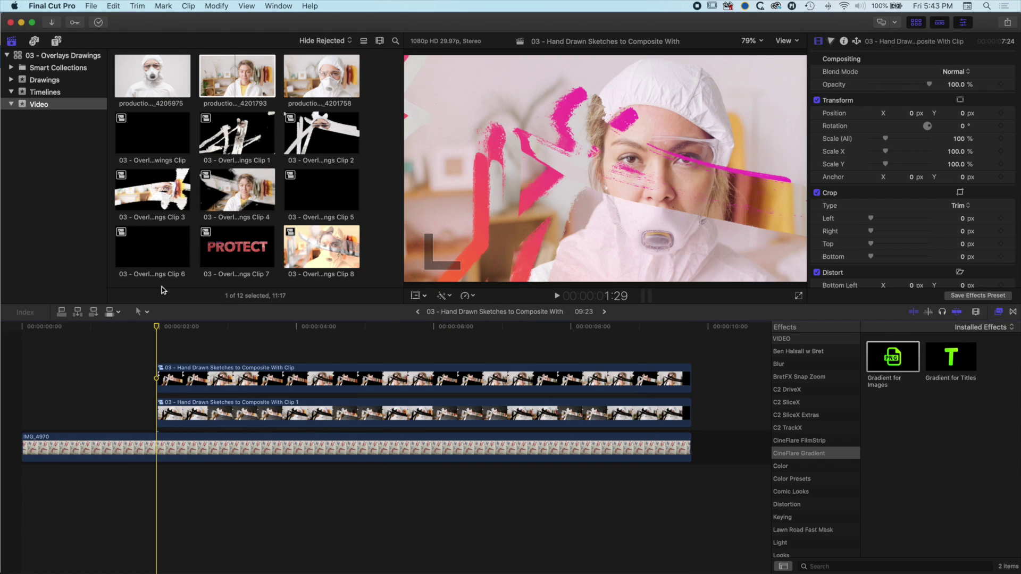
pyautogui.press('space')
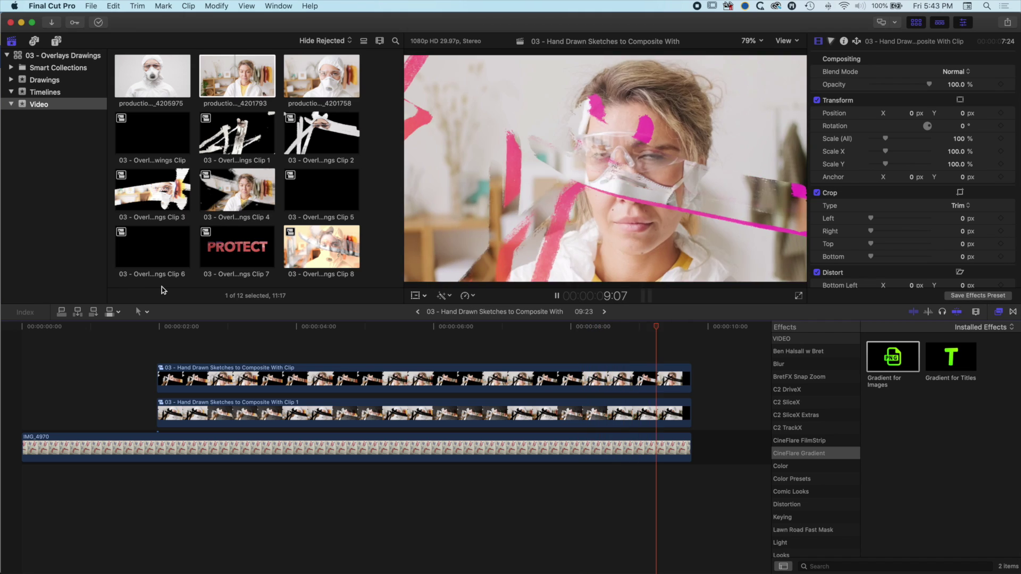
pyautogui.press('Up')
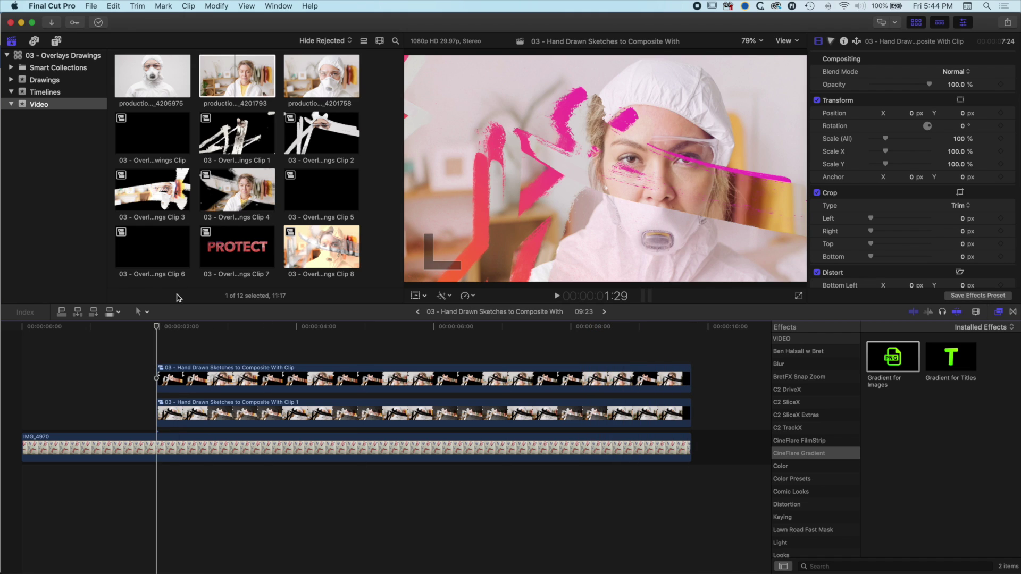
# Set the blend mode of the lower compound clip, directly above the IMG_4970 background, to Multiply.
pyautogui.click(324, 447)
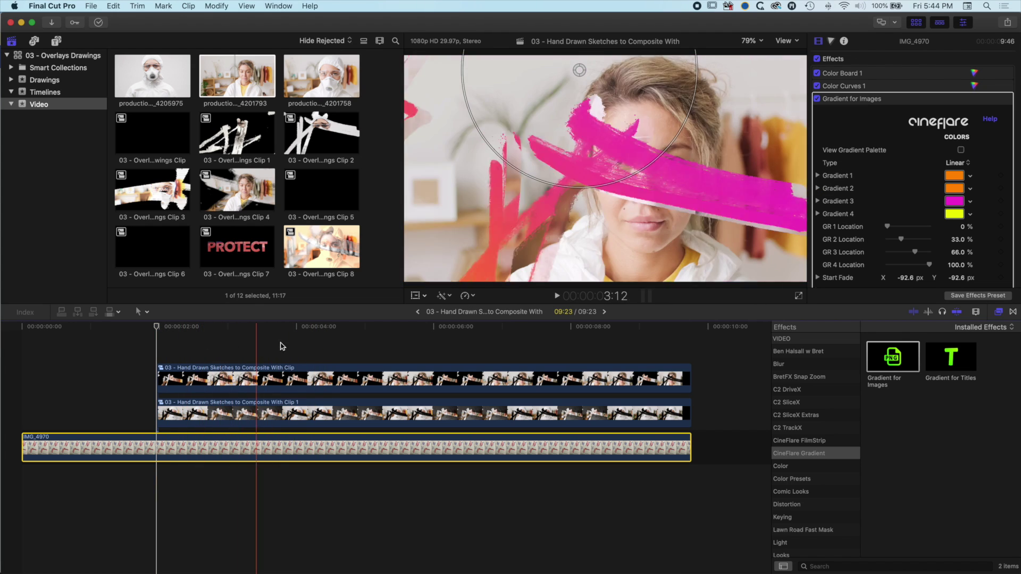
pyautogui.click(316, 413)
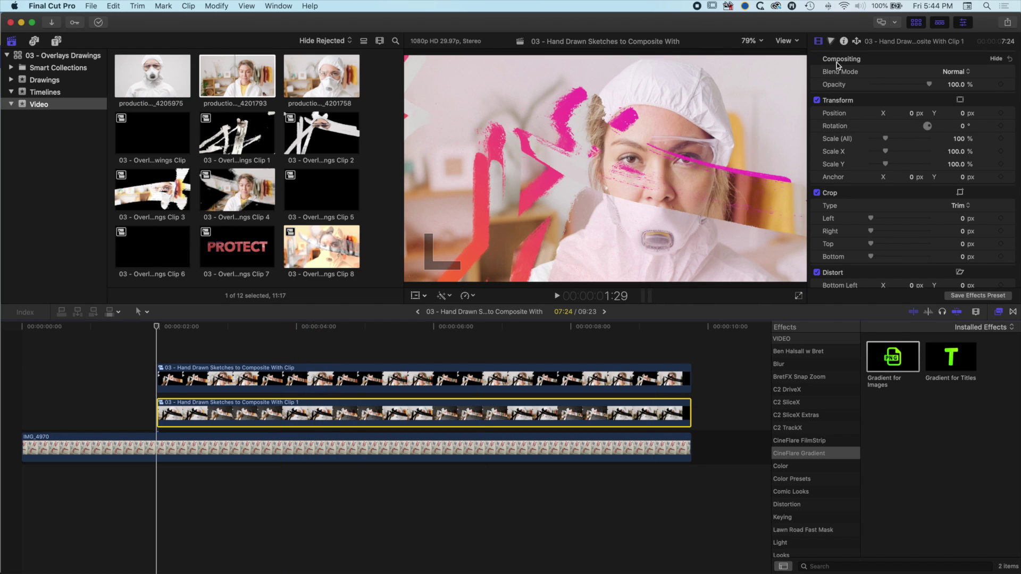
pyautogui.click(965, 74)
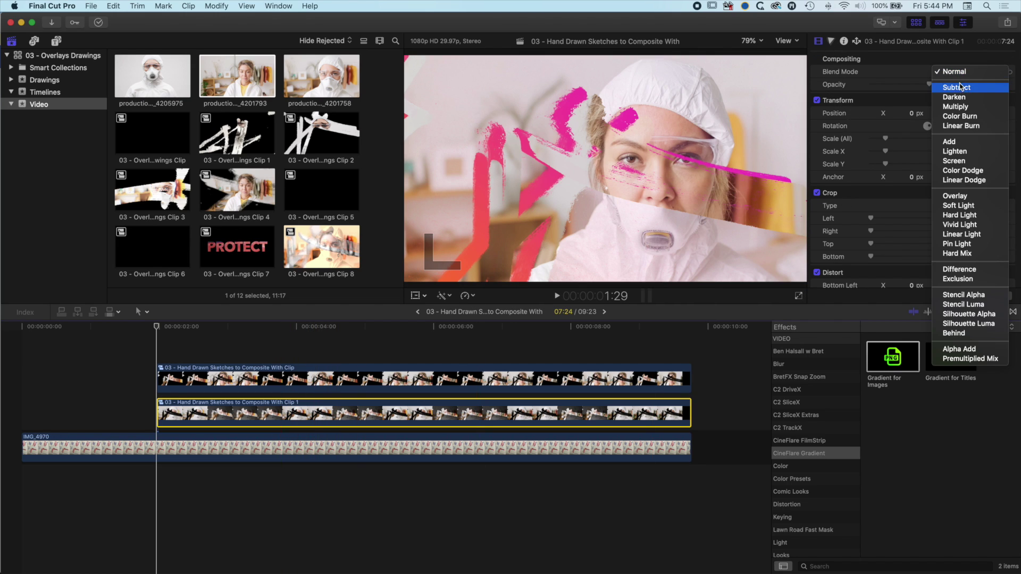
pyautogui.click(959, 107)
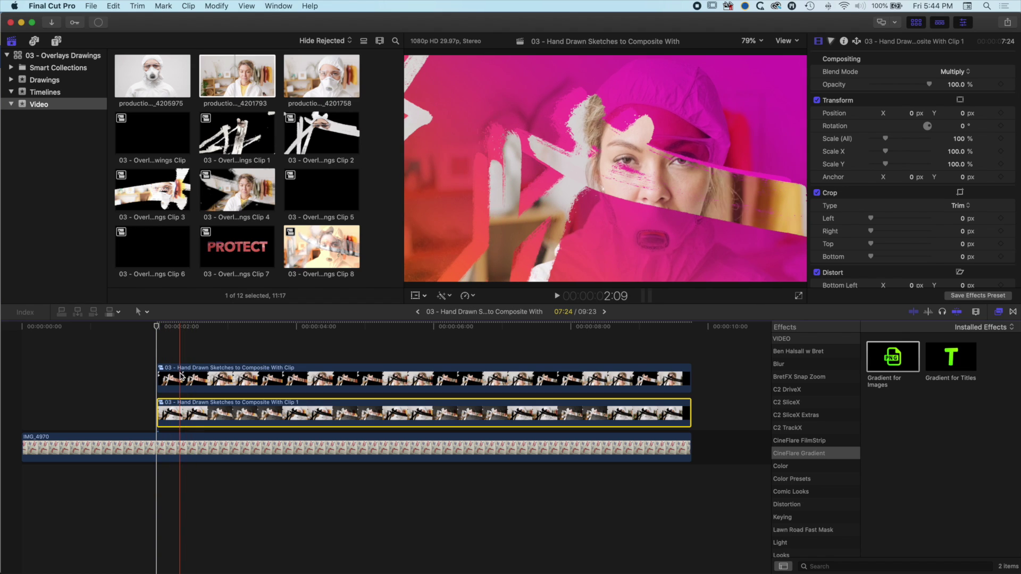
# Open the upper compound clip and group all its IMG_4970 matte sections into a connected storyline.
pyautogui.doubleClick(198, 378)
pyautogui.click(194, 383)
pyautogui.moveTo(27, 381); pyautogui.dragTo(657, 424)
pyautogui.press('super+g')
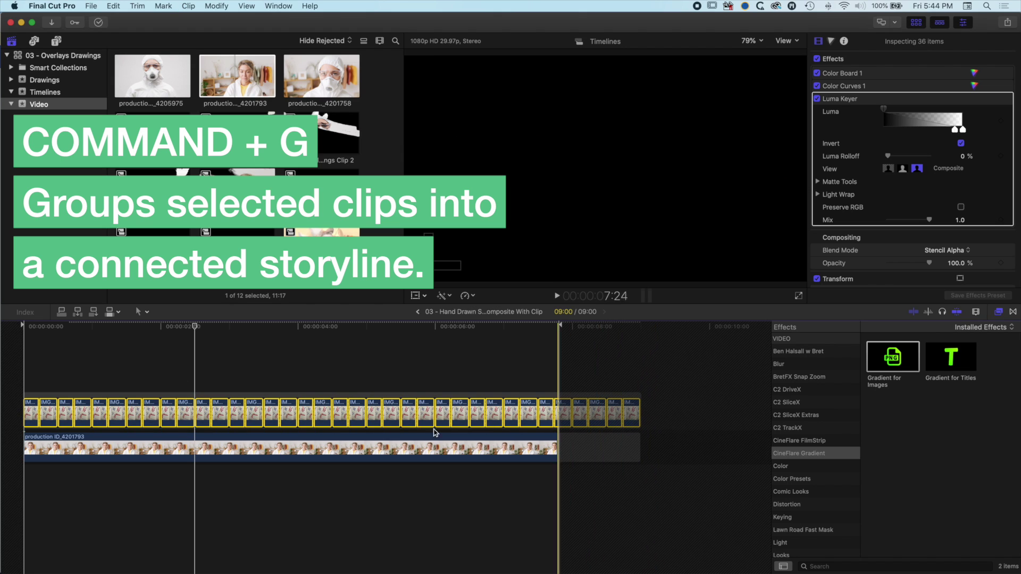
# Shorten the third through sixth matte sections by two frames each with a relative duration change.
pyautogui.click(110, 414)
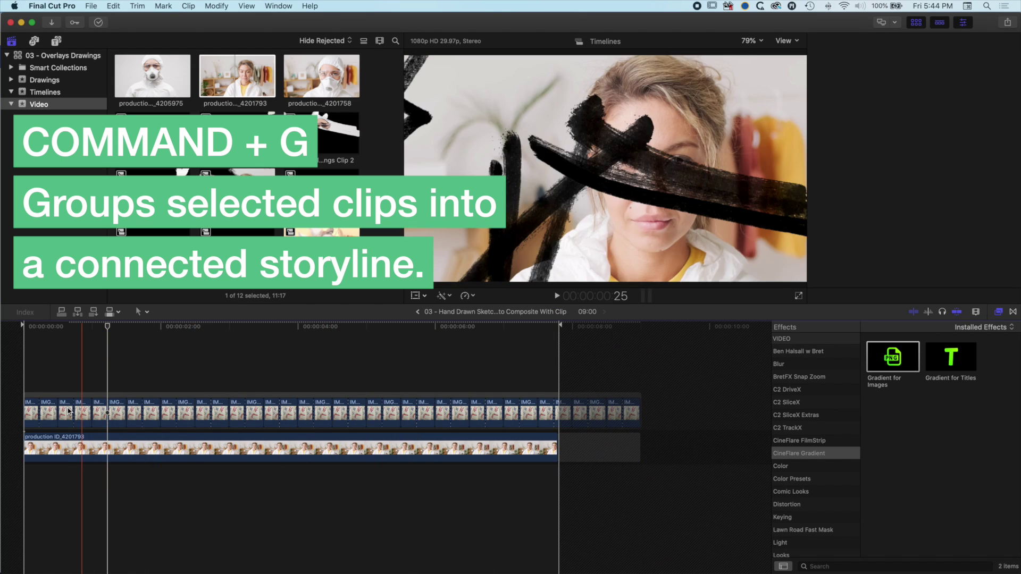
pyautogui.keyDown('shift'); pyautogui.click(118, 415); pyautogui.keyUp('shift')
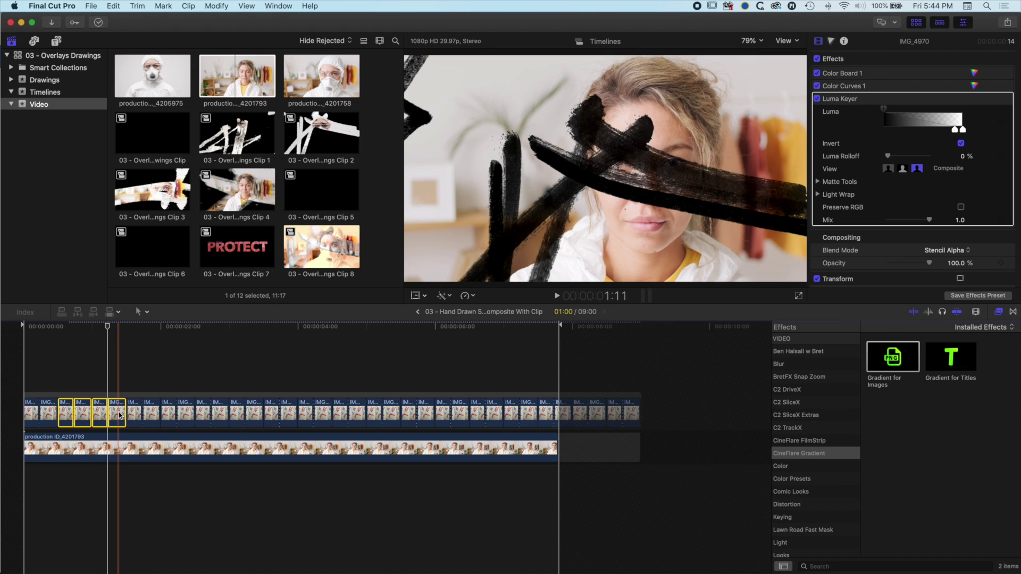
pyautogui.hotkey('ctrl', 'd')
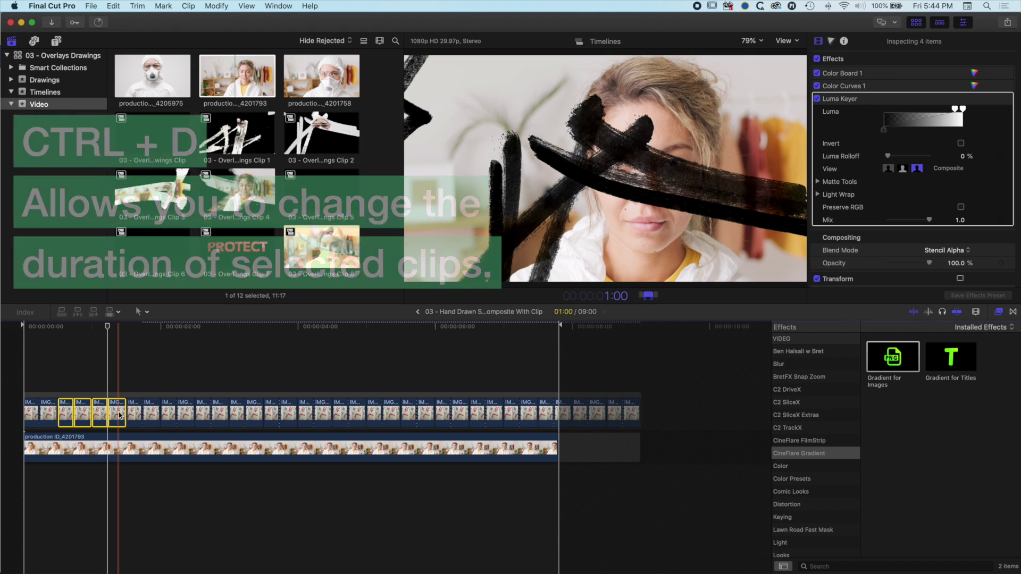
pyautogui.press('-')
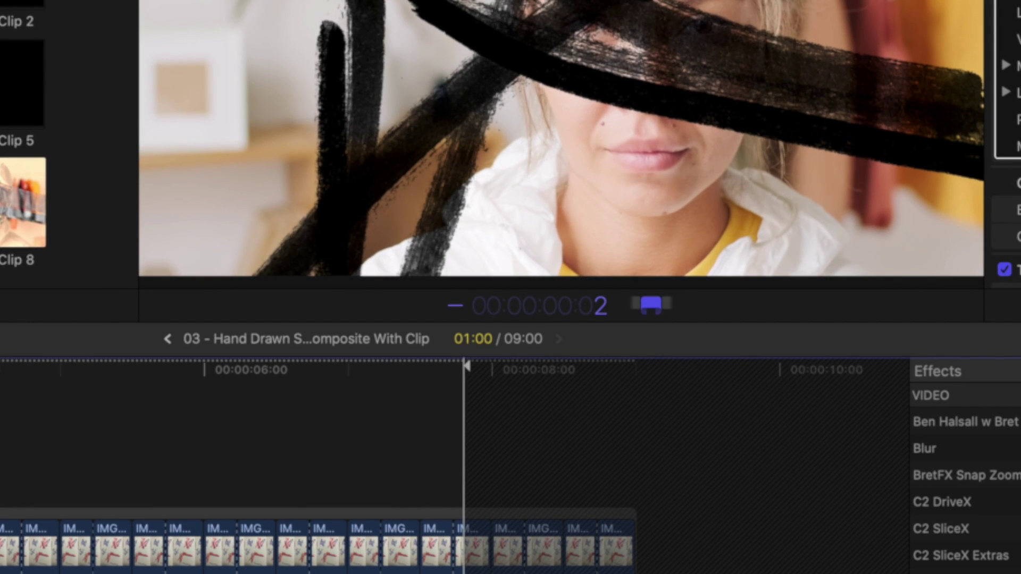
pyautogui.press('Return')
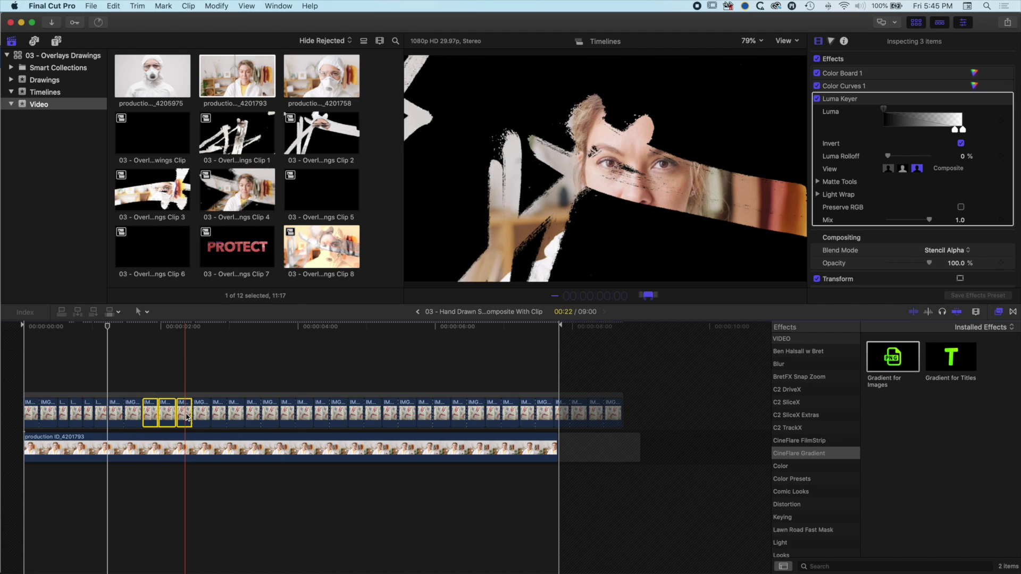
# Shorten the three matte sections around 2:00 by three frames each and lengthen the two around 3:00 by four frames each.
pyautogui.write('3')
pyautogui.press('Return')
pyautogui.click(232, 414)
pyautogui.keyDown('shift'); pyautogui.click(252, 414); pyautogui.keyUp('shift')
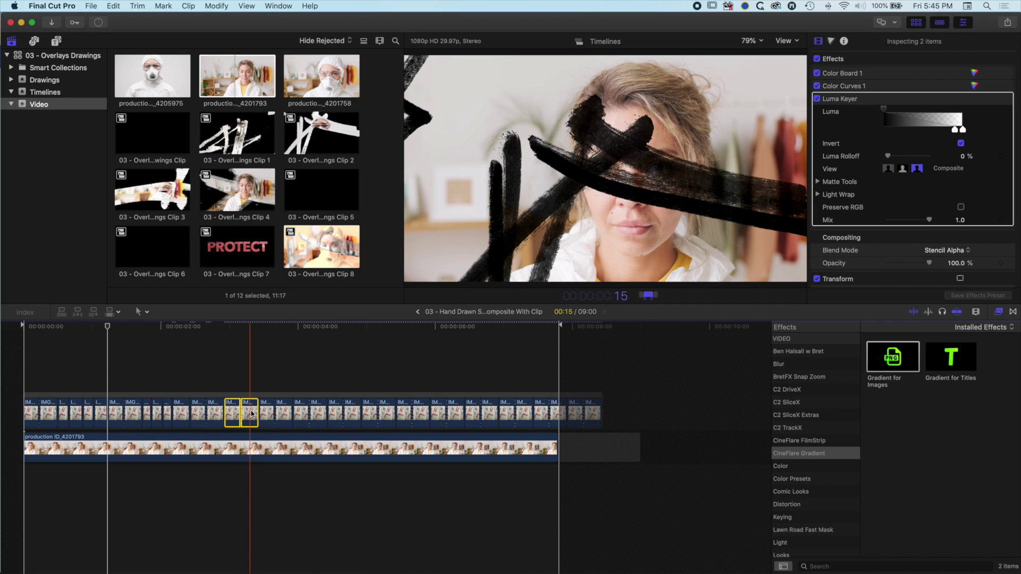
pyautogui.write('4')
pyautogui.press('Return')
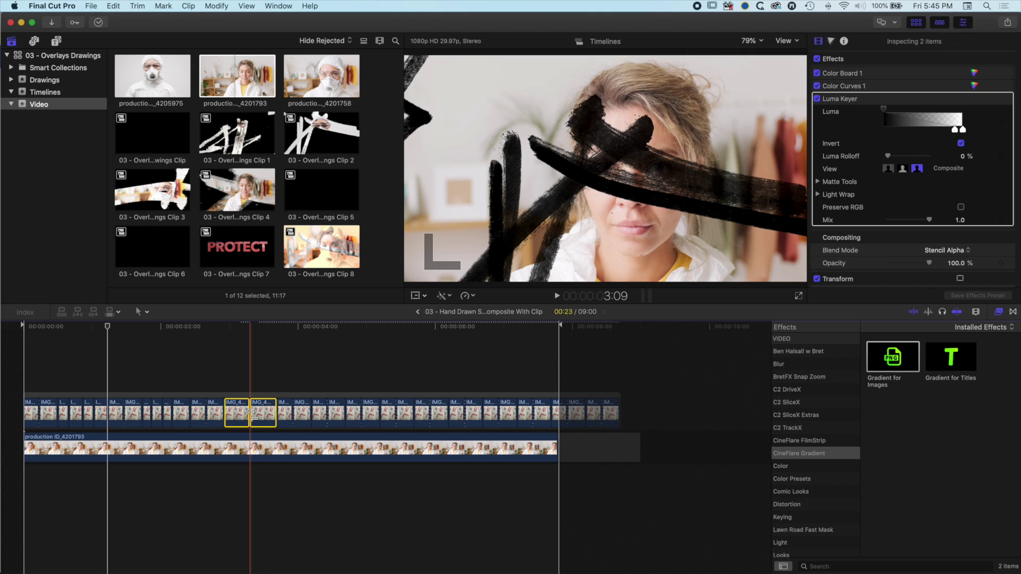
# Shorten the five matte sections around 5:00 by four frames each and play back the flicker timing.
pyautogui.click(336, 414)
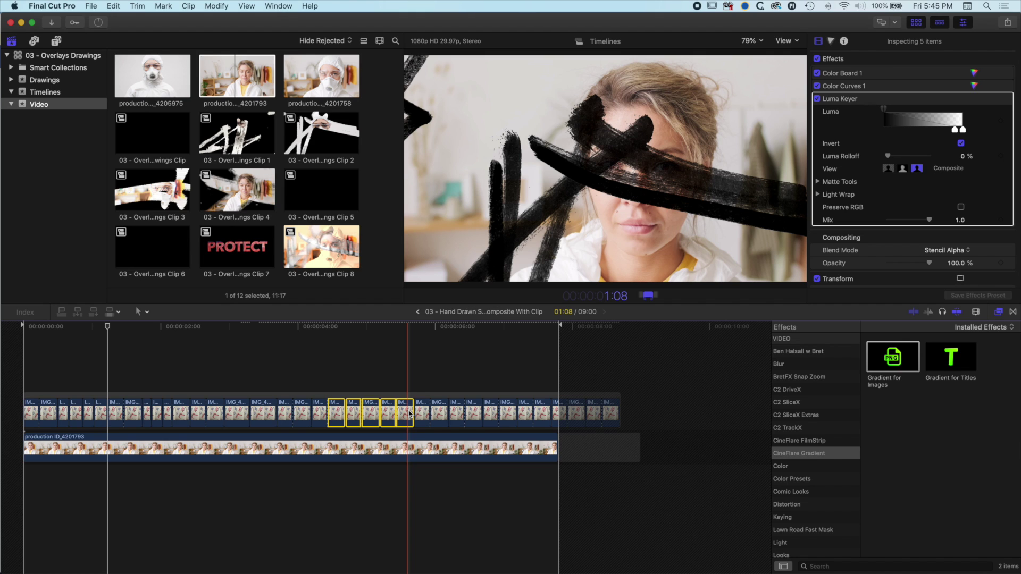
pyautogui.press('Return')
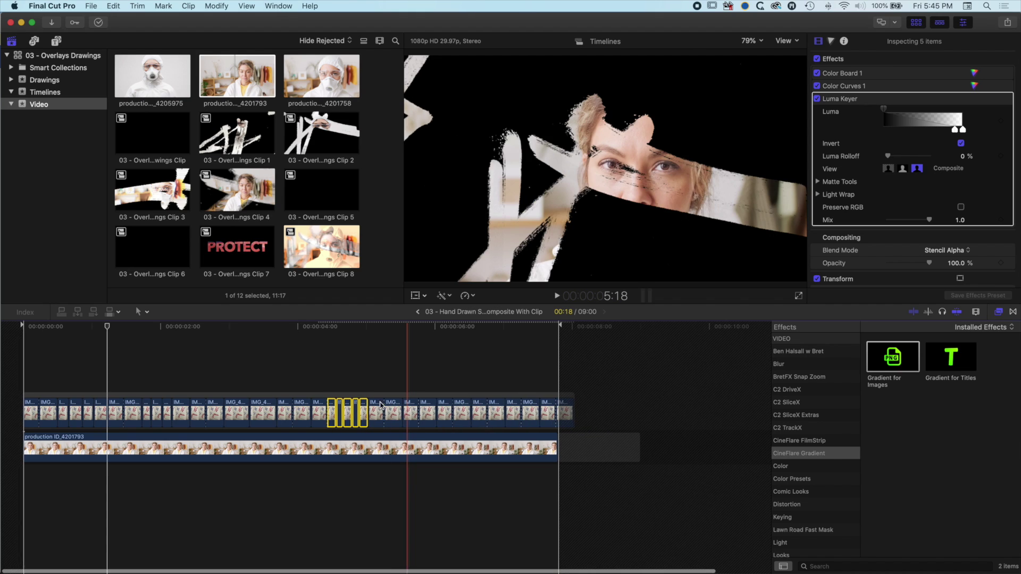
pyautogui.hotkey('ctrl', 'shift', 'i')
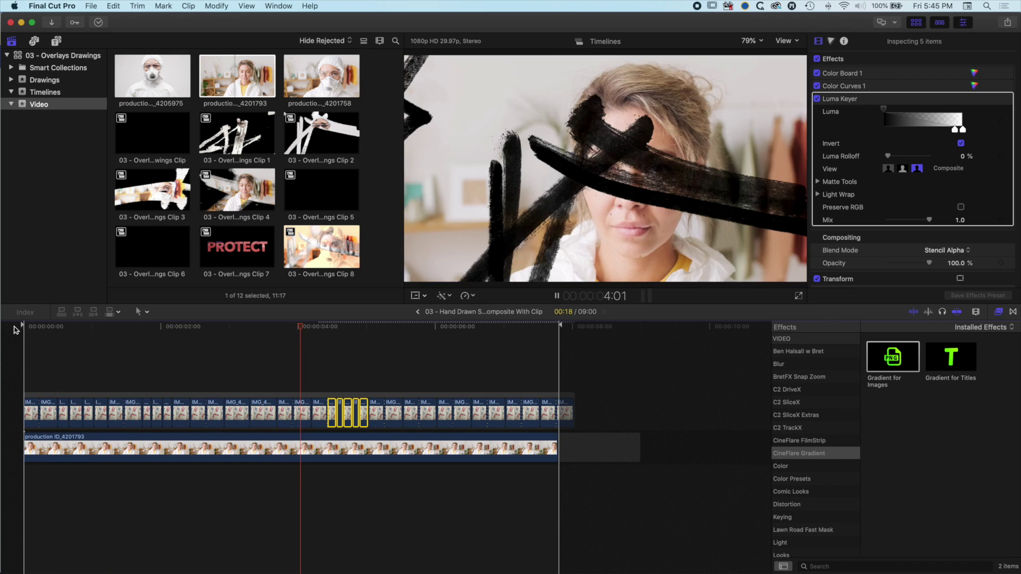
pyautogui.press('space')
# Shorten the two long matte sections around 3:00, and retime the second-to-last section to nine frames and the first to four.
pyautogui.click(236, 414)
pyautogui.keyDown('super'); pyautogui.click(265, 415); pyautogui.keyUp('super')
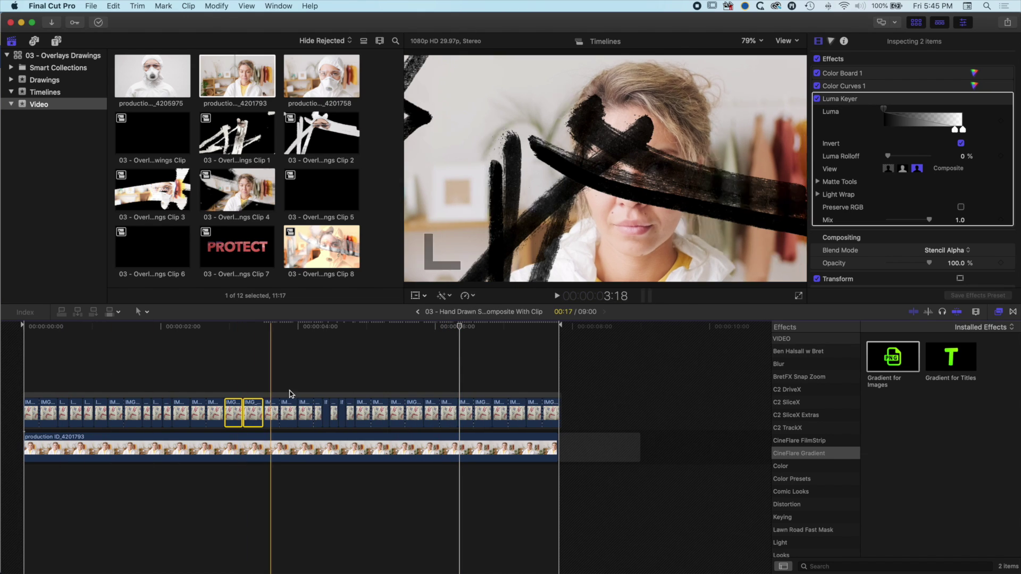
pyautogui.click(542, 412)
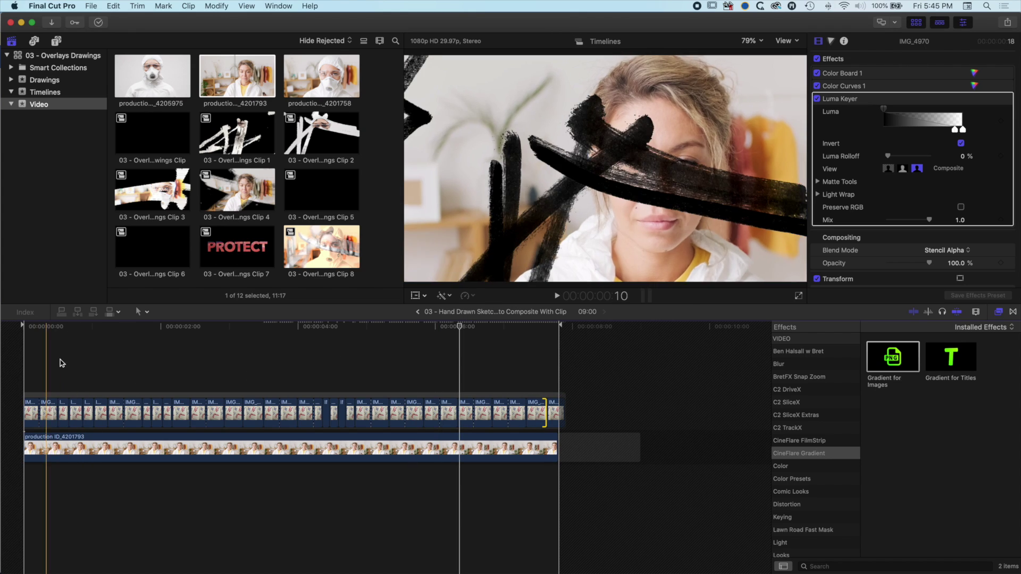
pyautogui.moveTo(34, 412); pyautogui.dragTo(30, 411)
pyautogui.moveTo(289, 346); pyautogui.dragTo(394, 329)
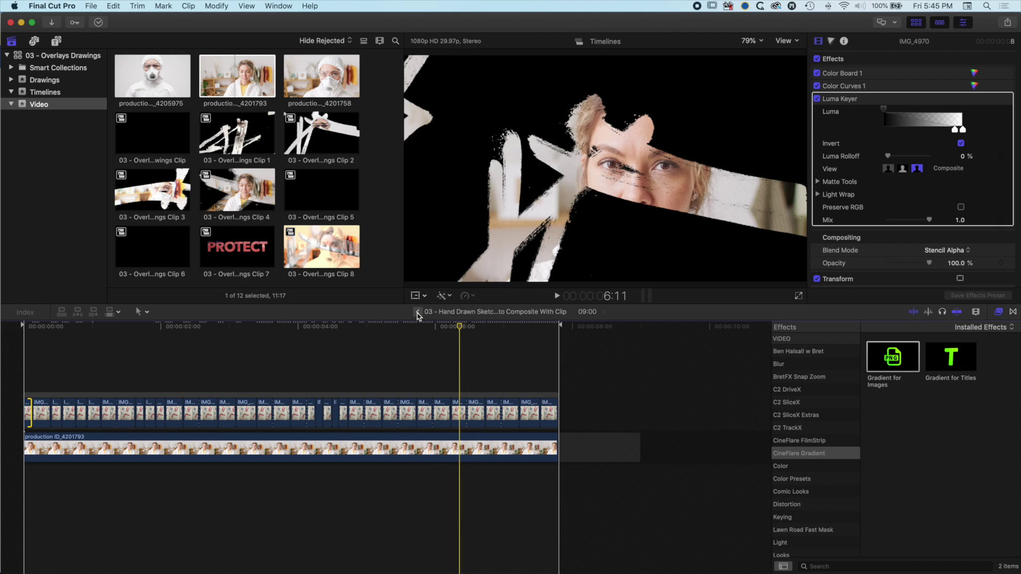
# Return to the main project, open the lower compound clip and group its IMG_4970 matte sections into a connected storyline.
pyautogui.click(417, 312)
pyautogui.click(285, 417)
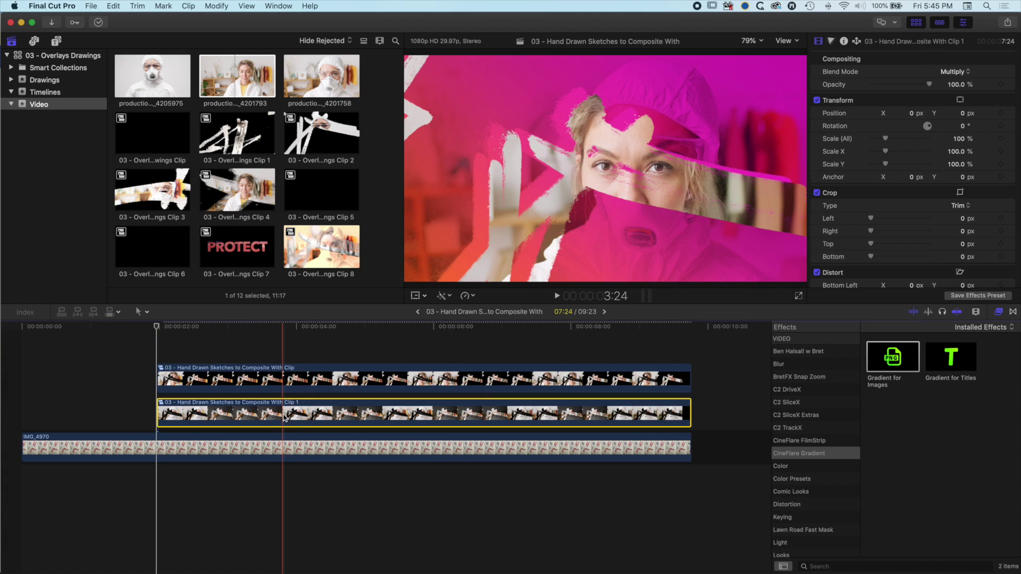
pyautogui.doubleClick(285, 416)
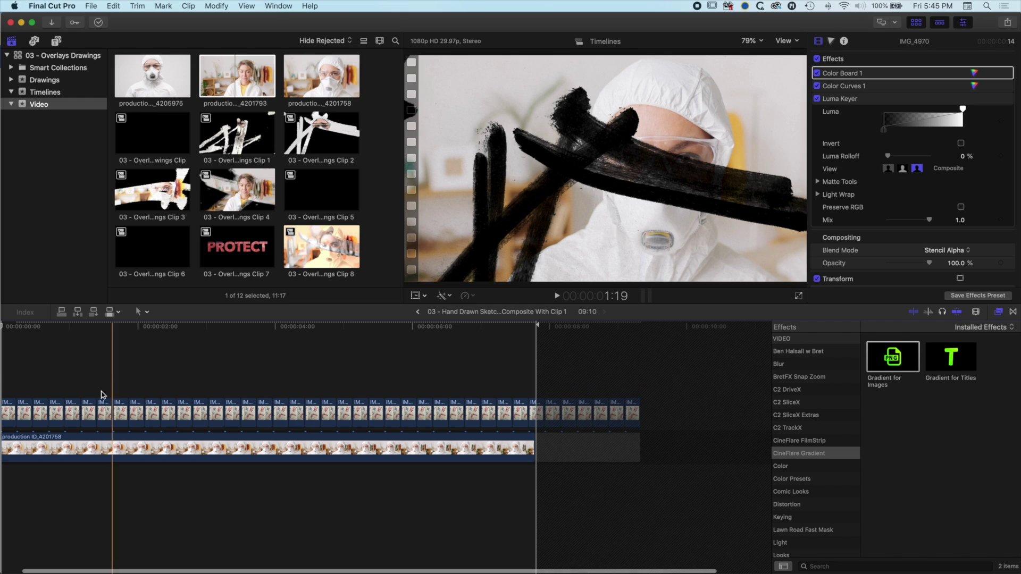
pyautogui.moveTo(11, 386); pyautogui.dragTo(659, 419)
pyautogui.press('super+g')
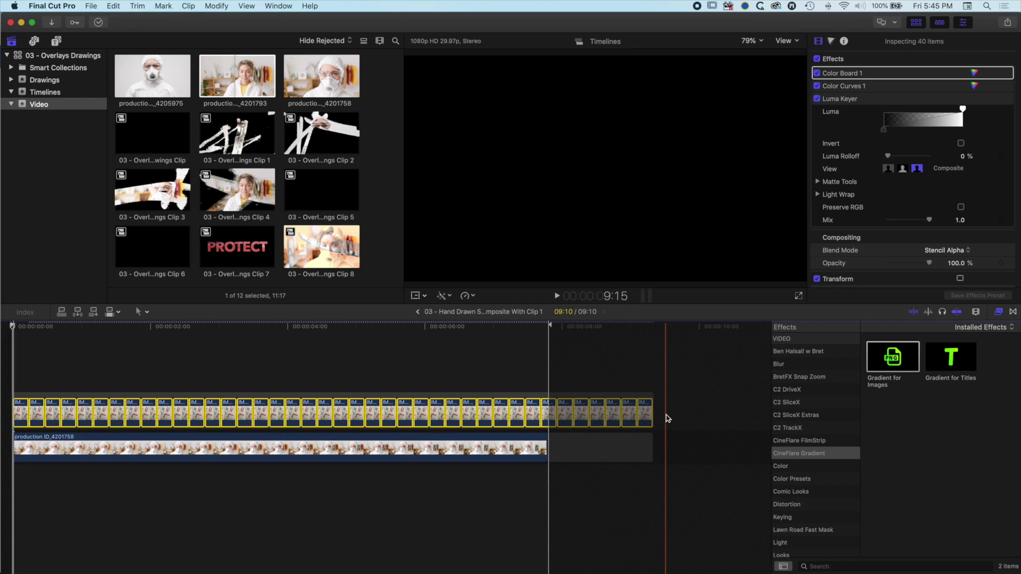
pyautogui.press('space')
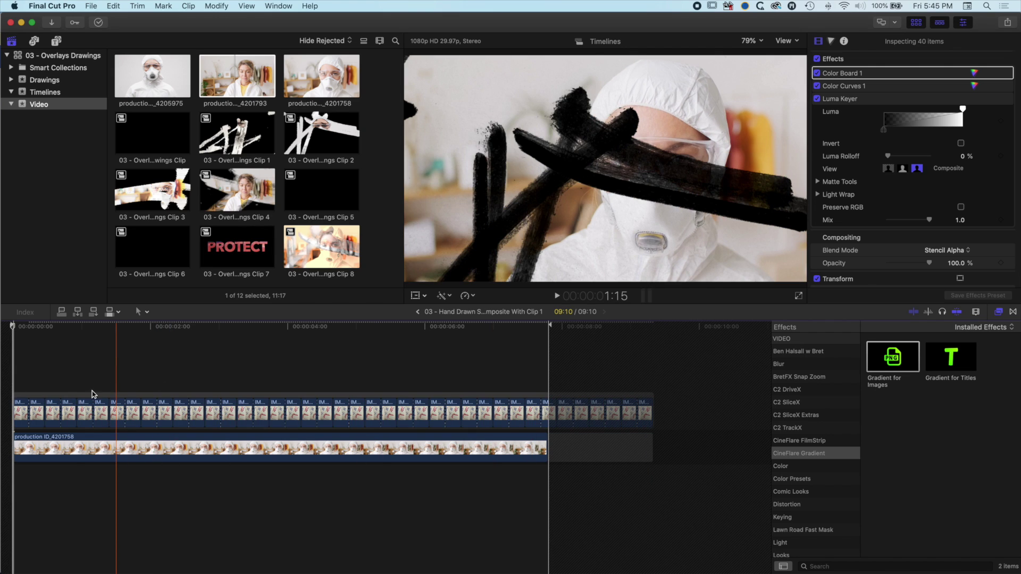
# Set the duration of the fourth through eighth matte sections to three frames each.
pyautogui.click(69, 412)
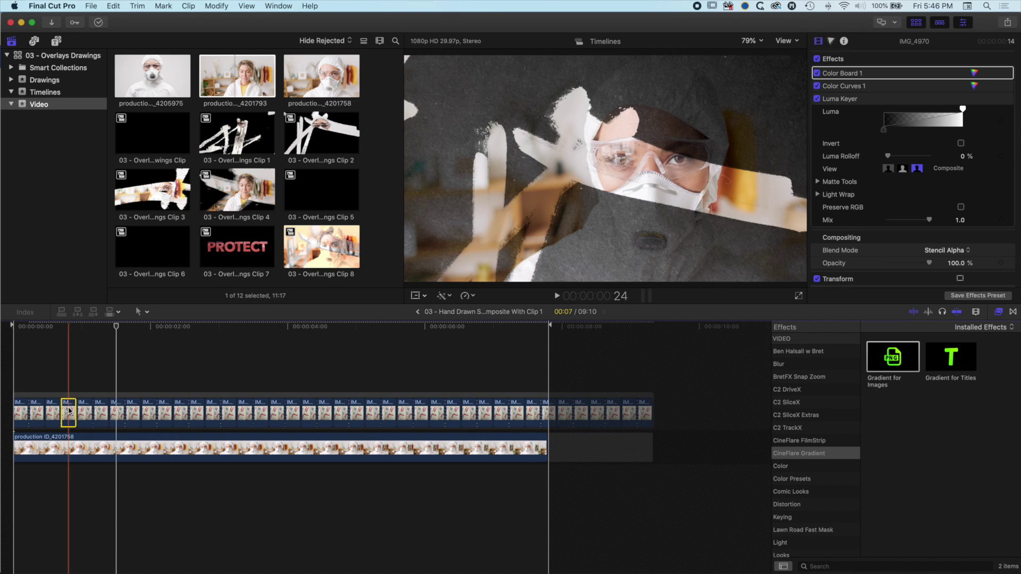
pyautogui.keyDown('shift'); pyautogui.click(136, 413); pyautogui.keyUp('shift')
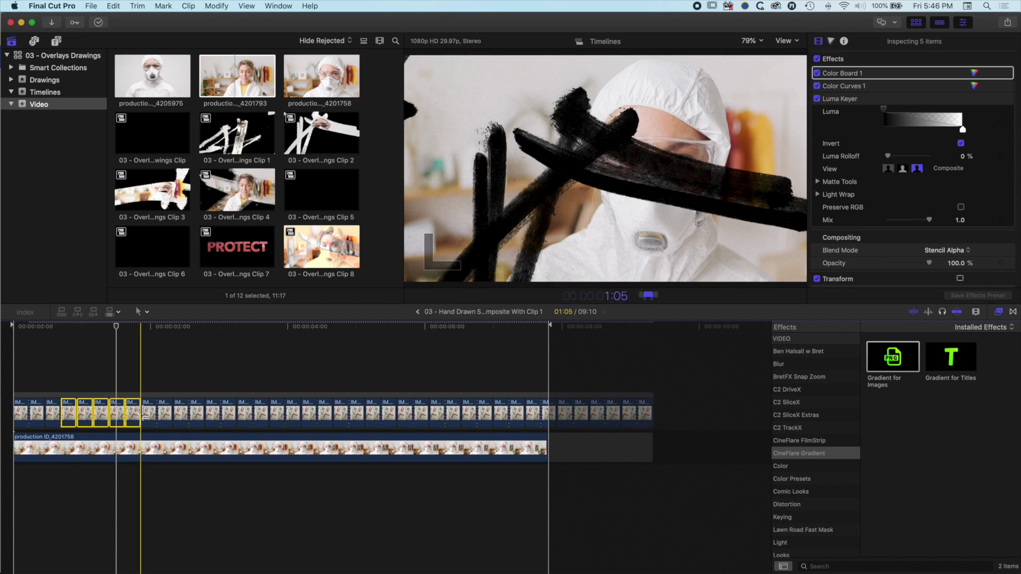
pyautogui.write('3')
pyautogui.press('Return')
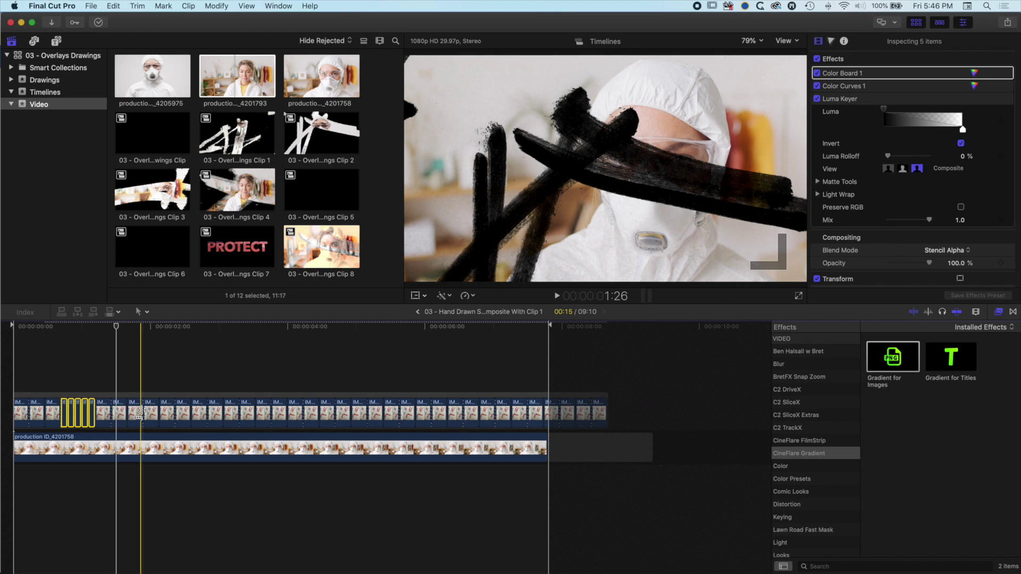
# Set the duration of the four matte sections between about 1:27 and 2:24 to six frames each.
pyautogui.keyDown('shift'); pyautogui.click(201, 415); pyautogui.keyUp('shift')
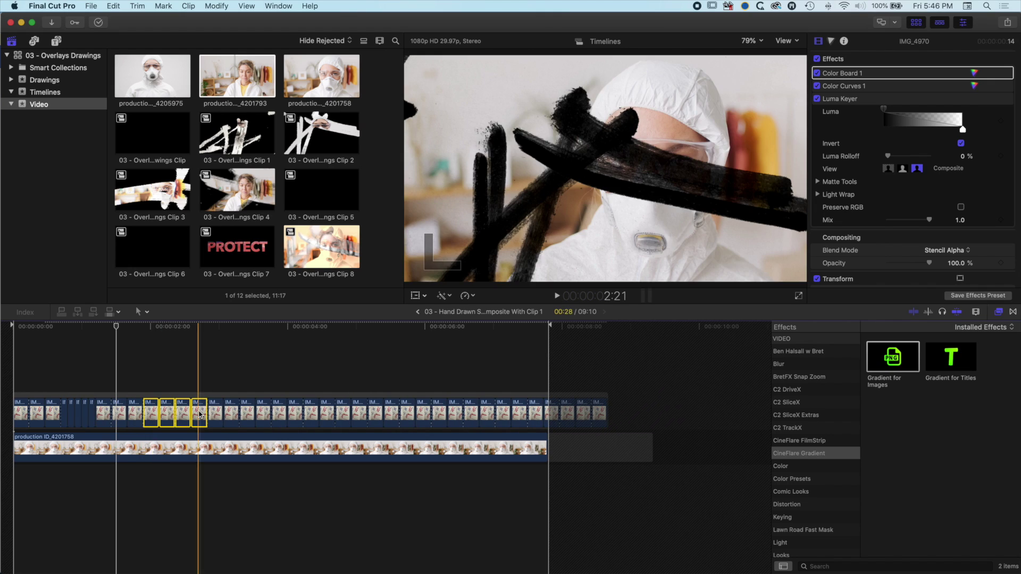
pyautogui.hotkey('ctrl', 'd')
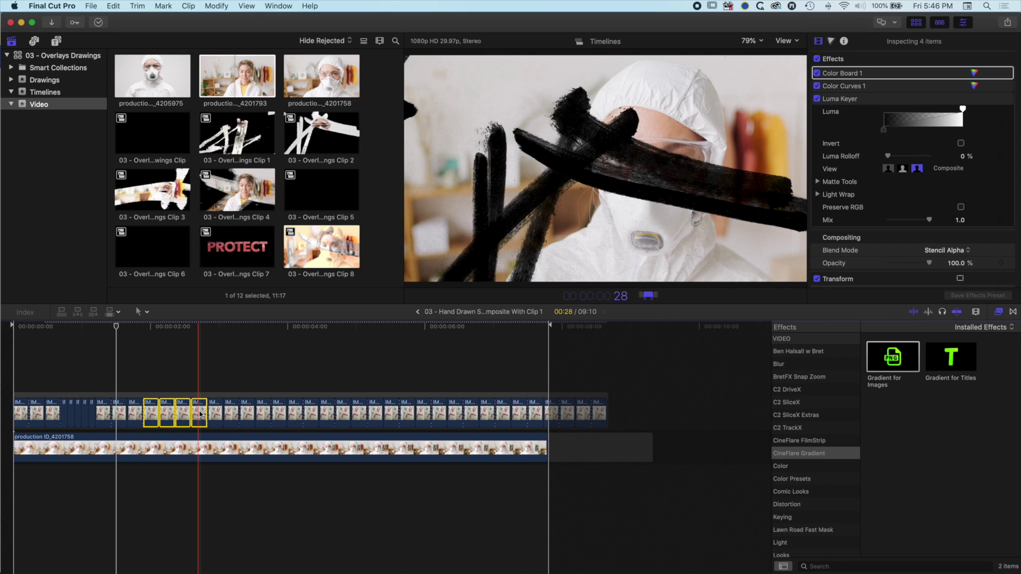
pyautogui.write('6')
pyautogui.press('Return')
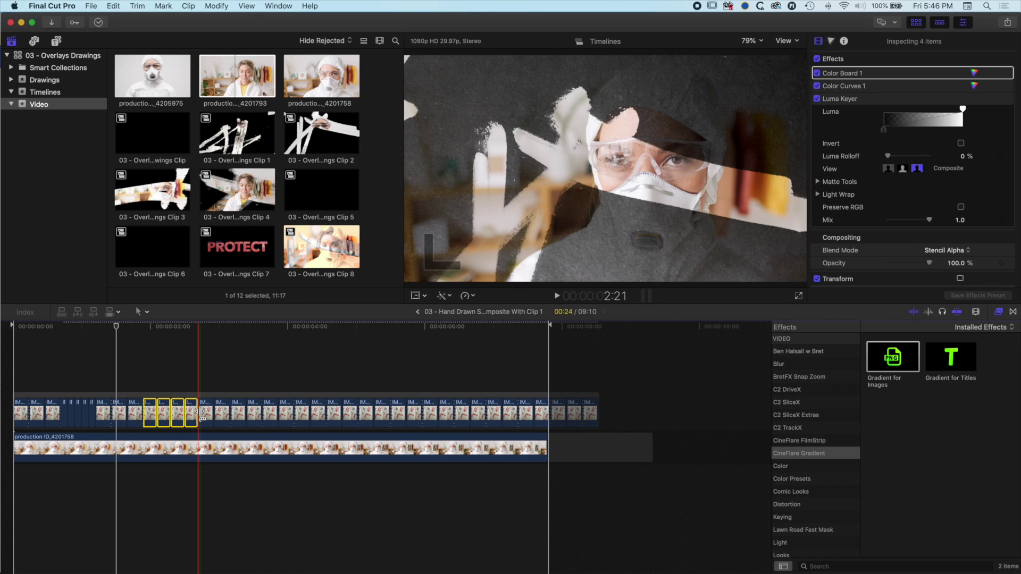
# Shorten the three matte sections around 3:15 to four frames each and set the four starting near 4:07 to three frames each.
pyautogui.click(243, 409)
pyautogui.keyDown('shift'); pyautogui.click(276, 414); pyautogui.keyUp('shift')
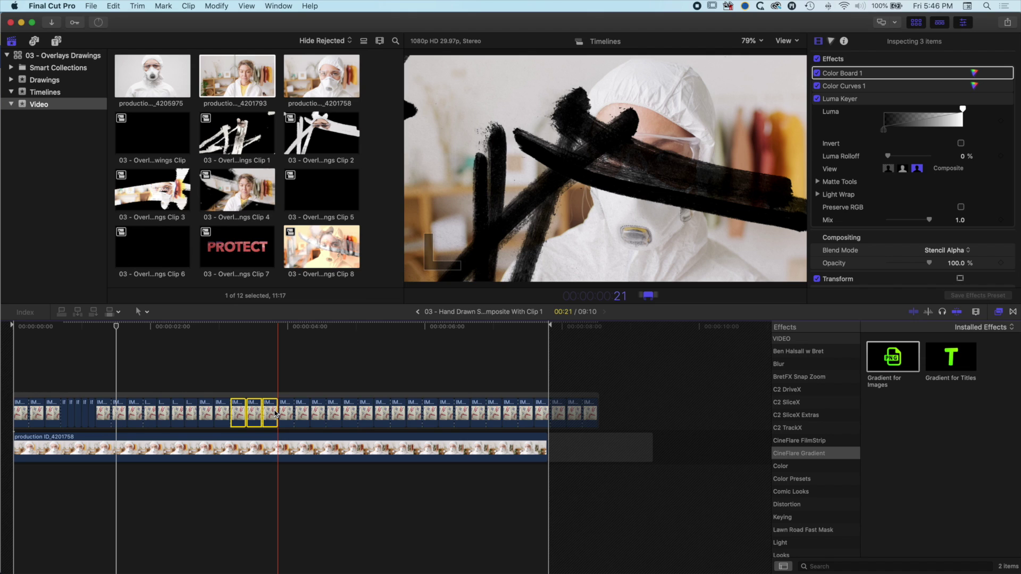
pyautogui.press('Return')
pyautogui.click(314, 412)
pyautogui.keyDown('shift'); pyautogui.click(366, 411); pyautogui.keyUp('shift')
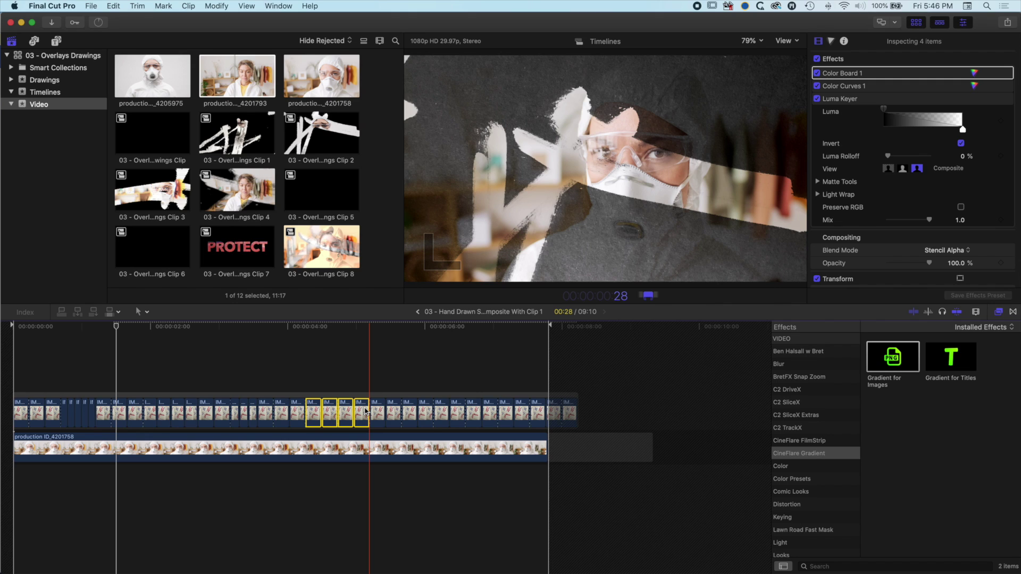
pyautogui.write('3')
pyautogui.press('Return')
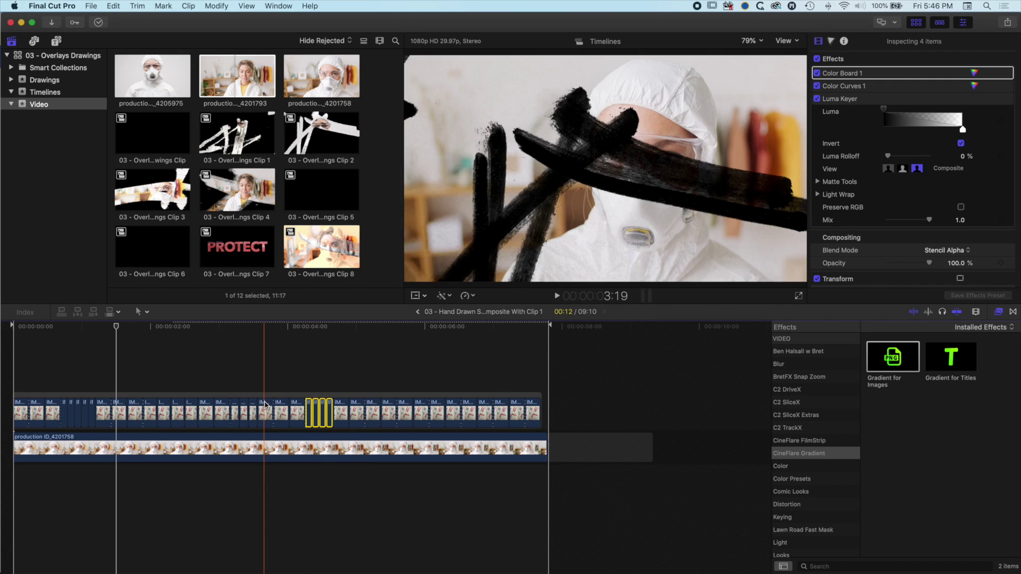
# Shorten the matte section near 2:15 and duplicate the four three-frame matte sections near 4:07 to about 5:21 in the storyline.
pyautogui.click(190, 413)
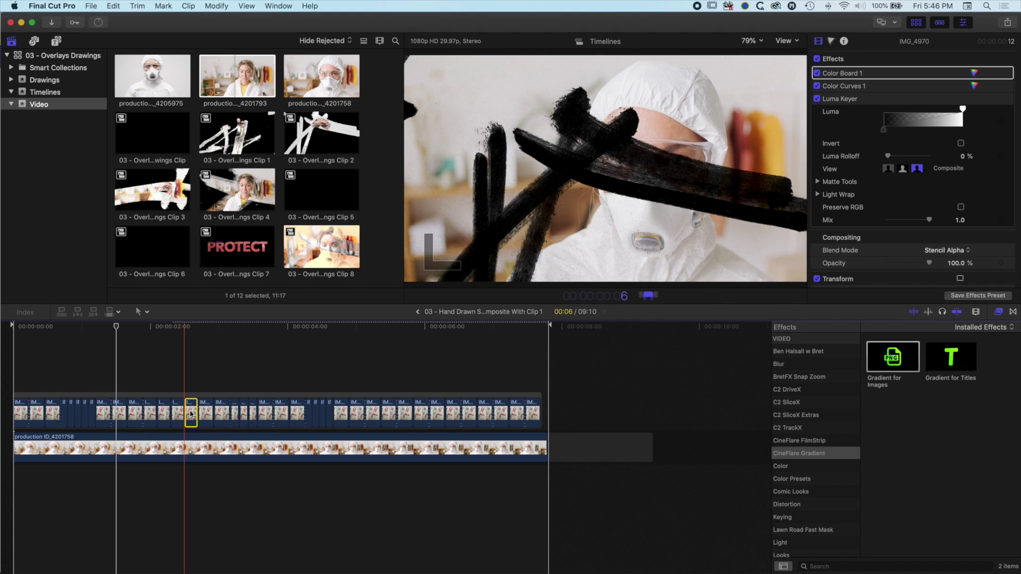
pyautogui.press('Return')
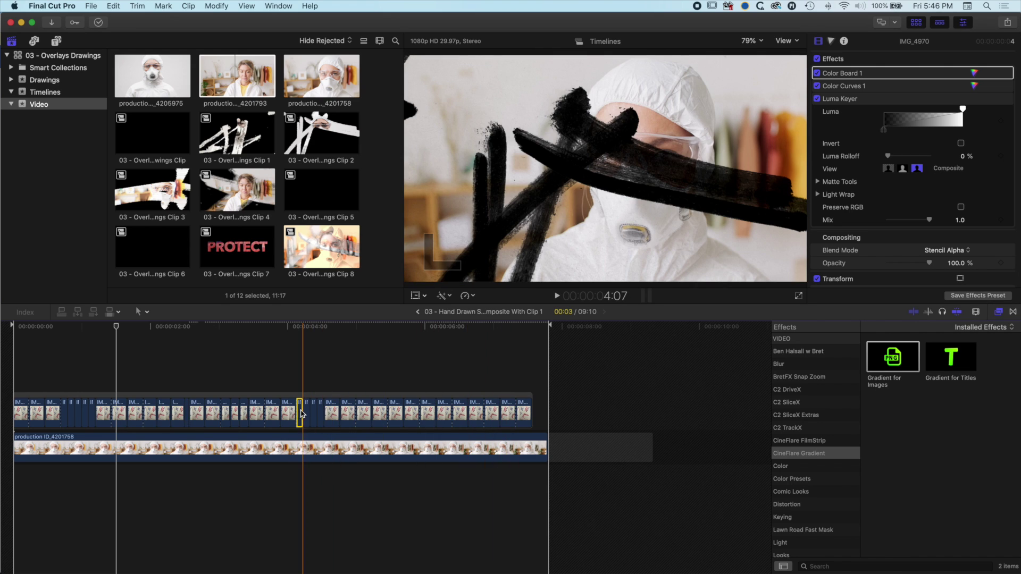
pyautogui.moveTo(317, 416); pyautogui.dragTo(407, 416)
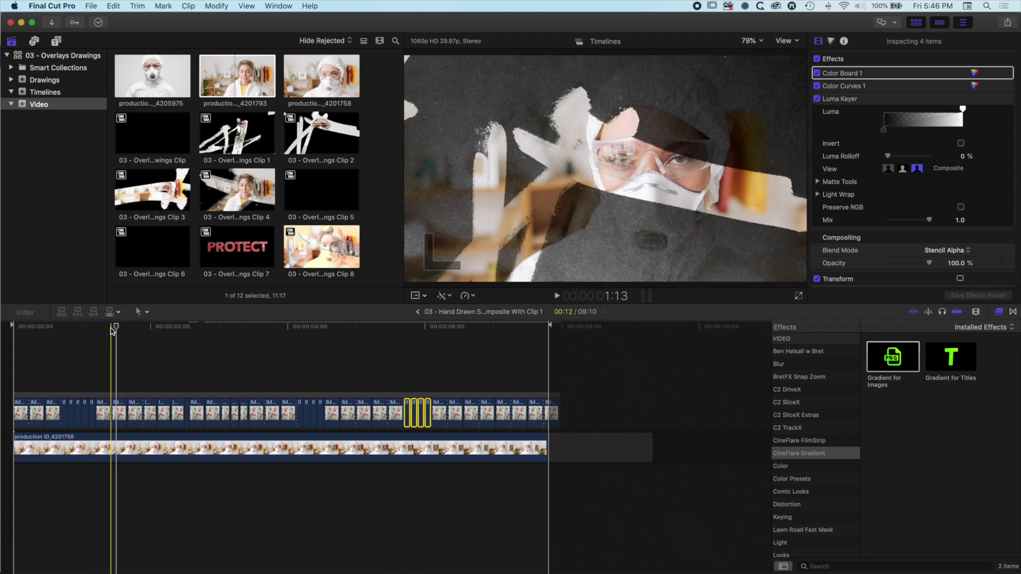
# Play the compound clip from its start to check the flicker timing of the matte sections.
pyautogui.click(3, 328)
pyautogui.press('space')
pyautogui.press('super+4')
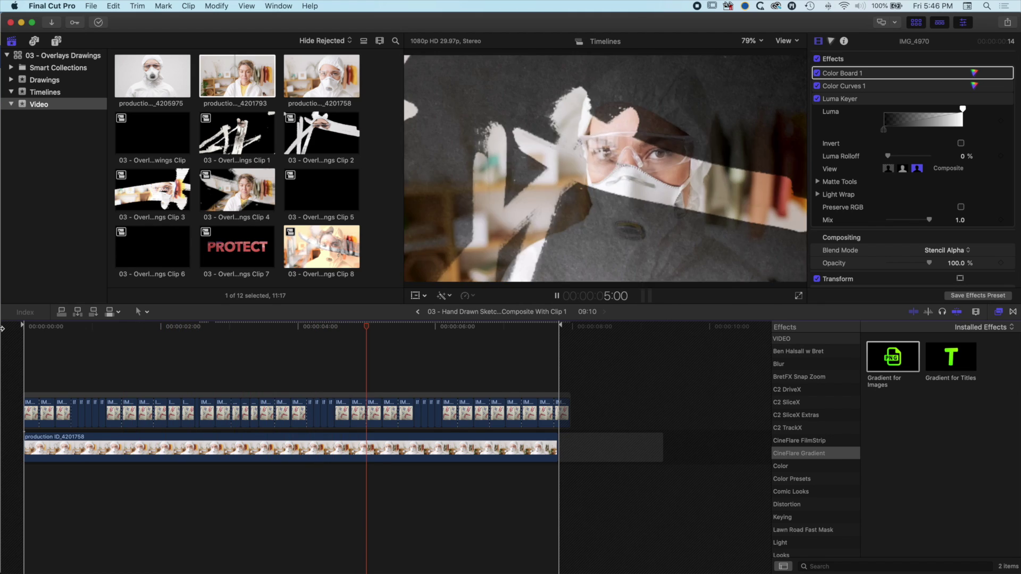
pyautogui.press('space')
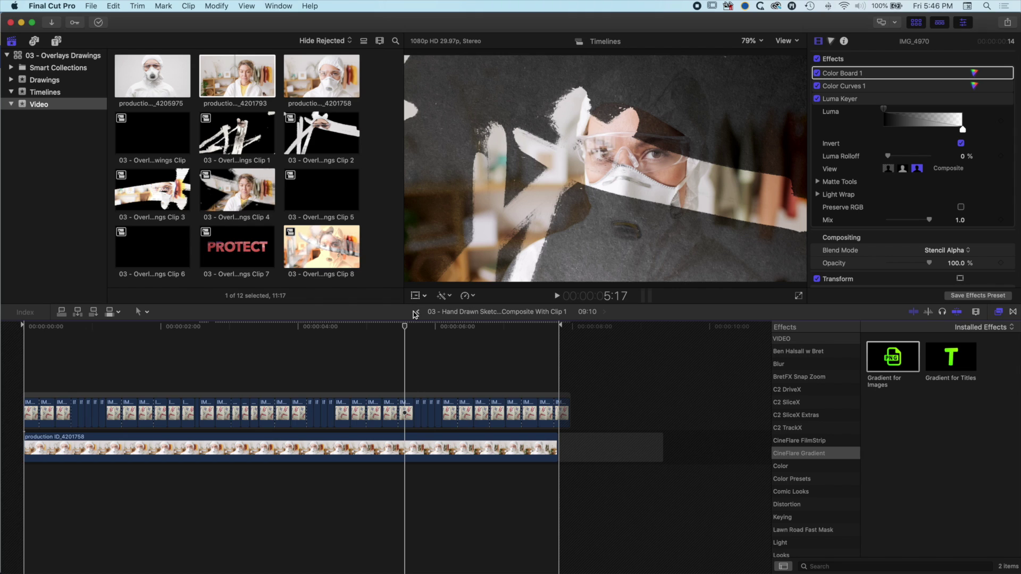
# Return to the main project and set the lower compound clip's blend mode to Linear Burn.
pyautogui.click(418, 312)
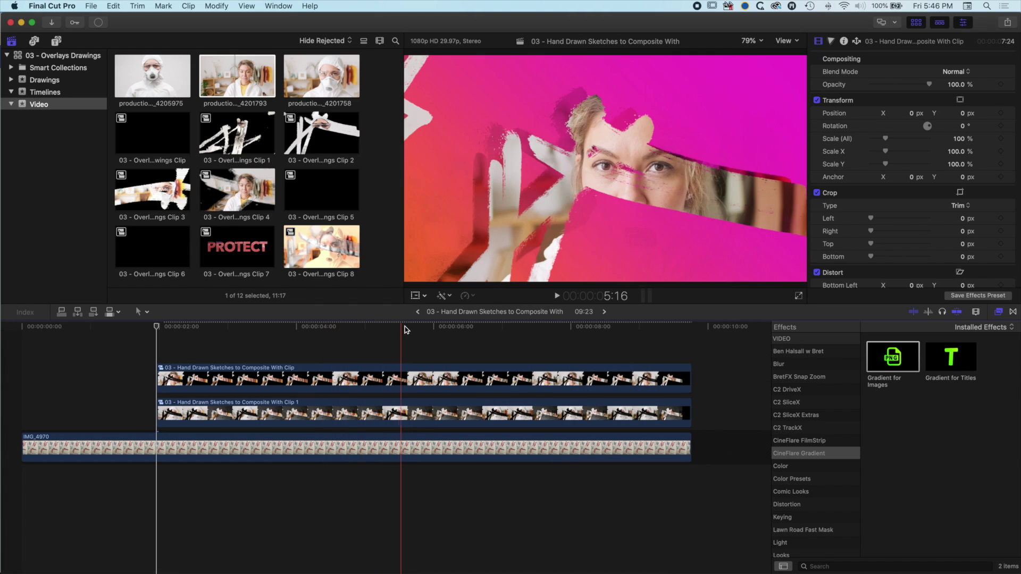
pyautogui.click(379, 418)
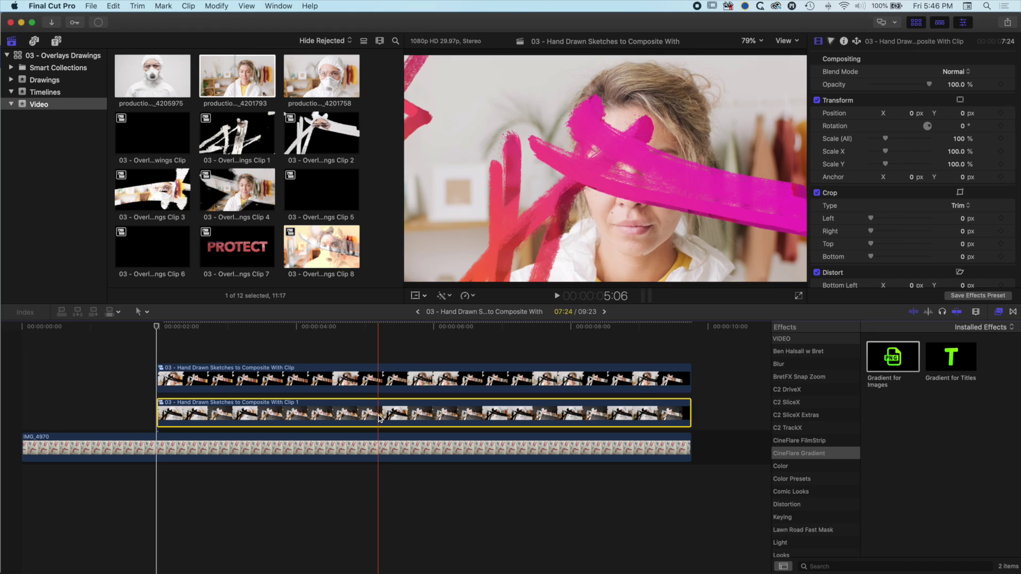
pyautogui.click(953, 71)
pyautogui.click(957, 92)
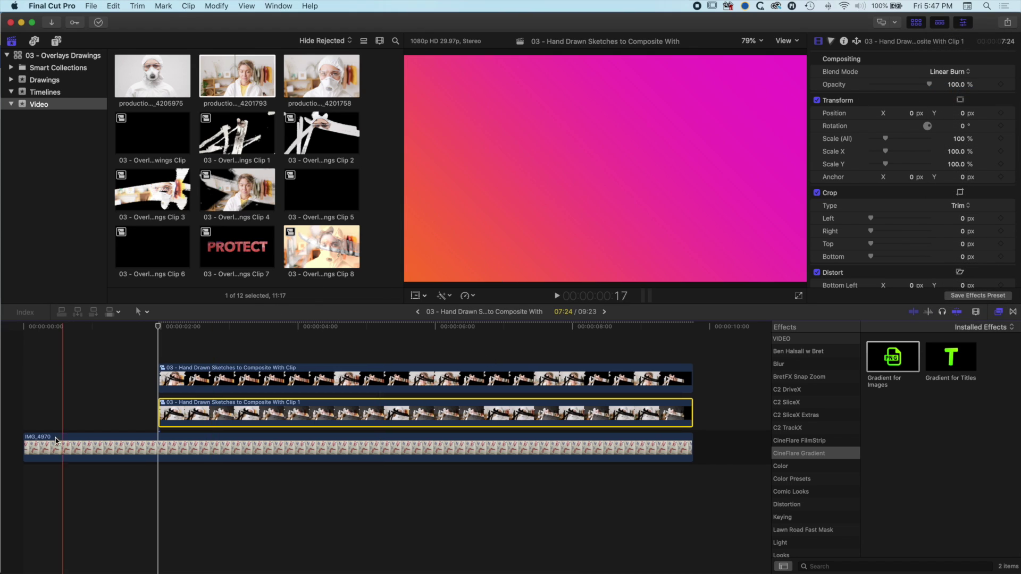
# Trim the start of IMG_4970 to the start of the two compound clips and play back the finished composite.
pyautogui.moveTo(23, 447); pyautogui.dragTo(160, 447)
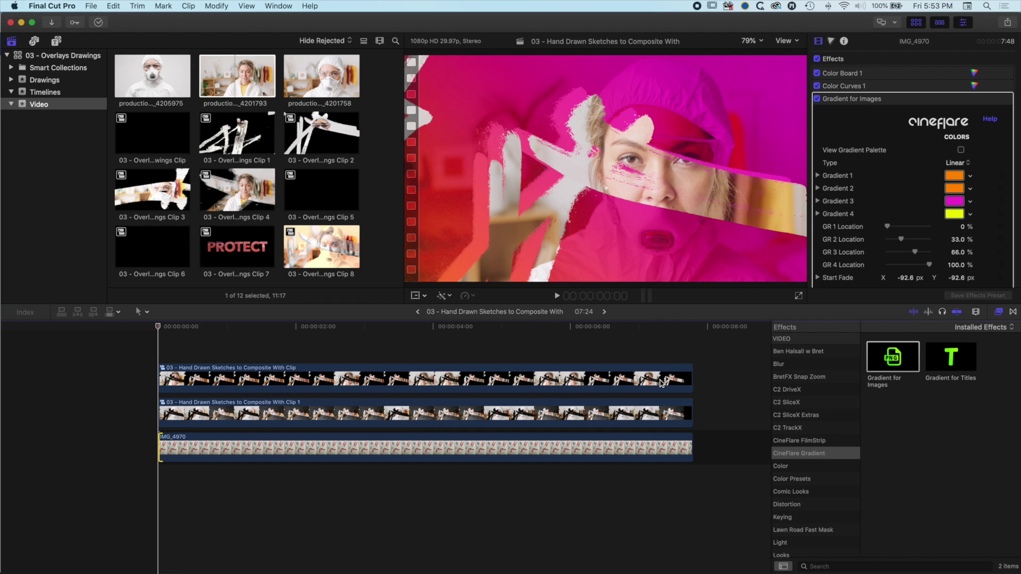
pyautogui.press('space')
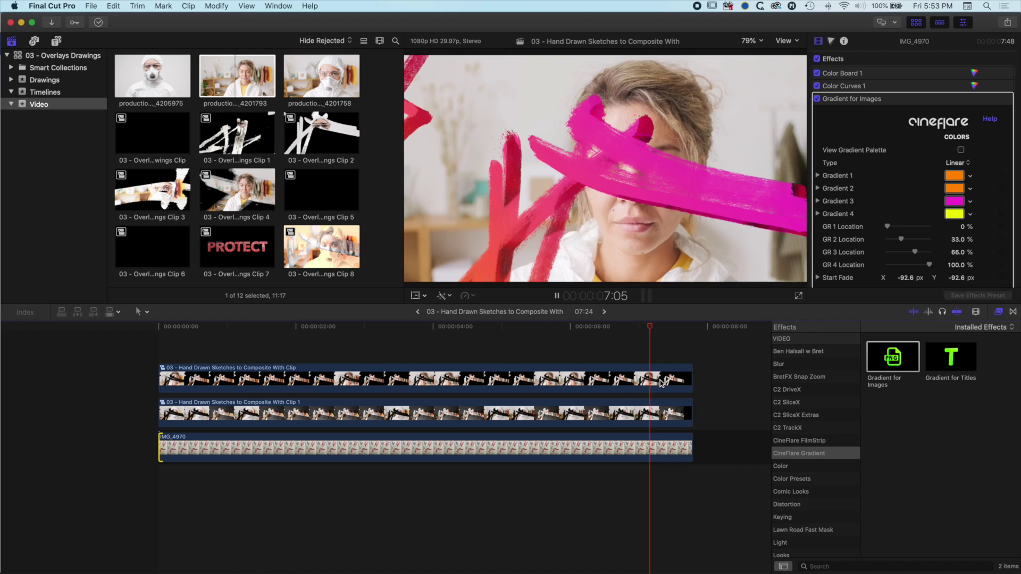
pyautogui.press('space')
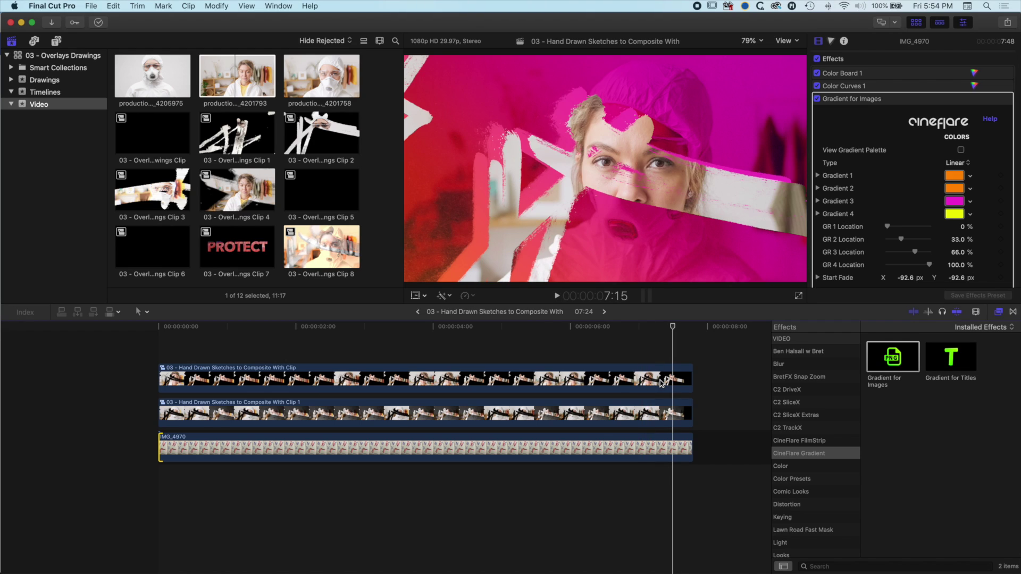